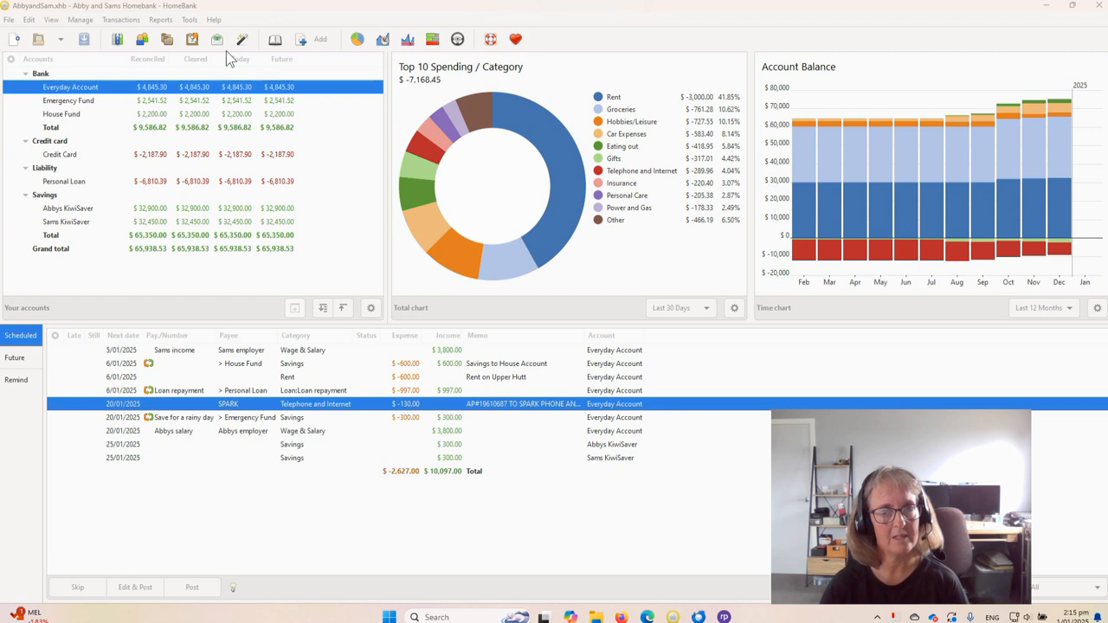
Check for HomeBank updates online, dismiss the ad-blocker notice and view the Microsoft Windows downloads section
{"action": "left_click", "coordinate": [213, 21]}
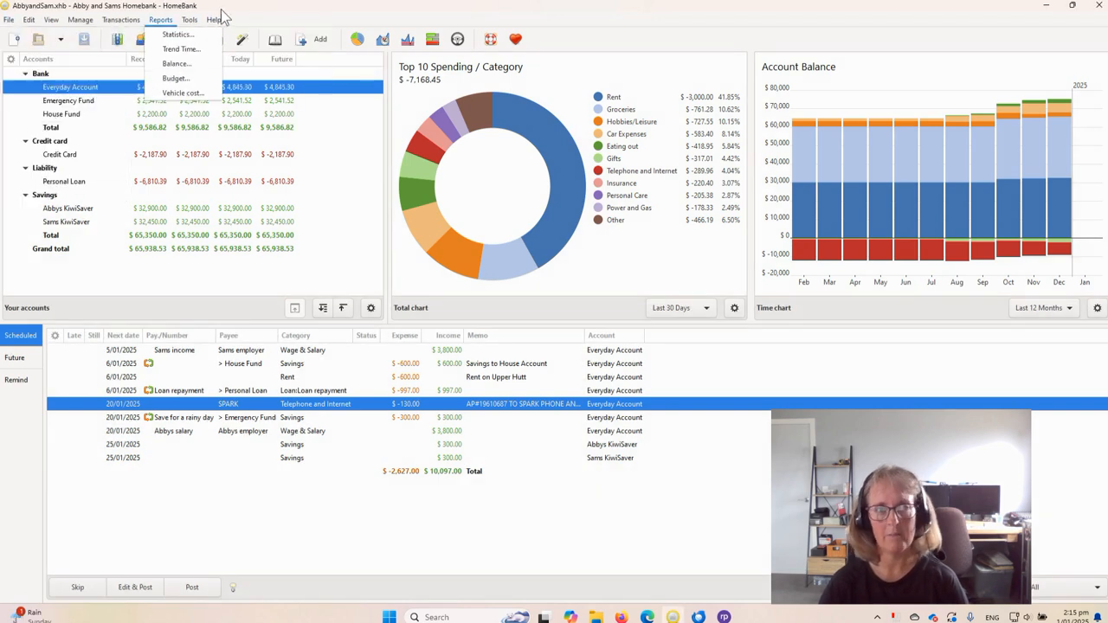
{"action": "mouse_move", "coordinate": [147, 27]}
{"action": "mouse_move", "coordinate": [215, 23]}
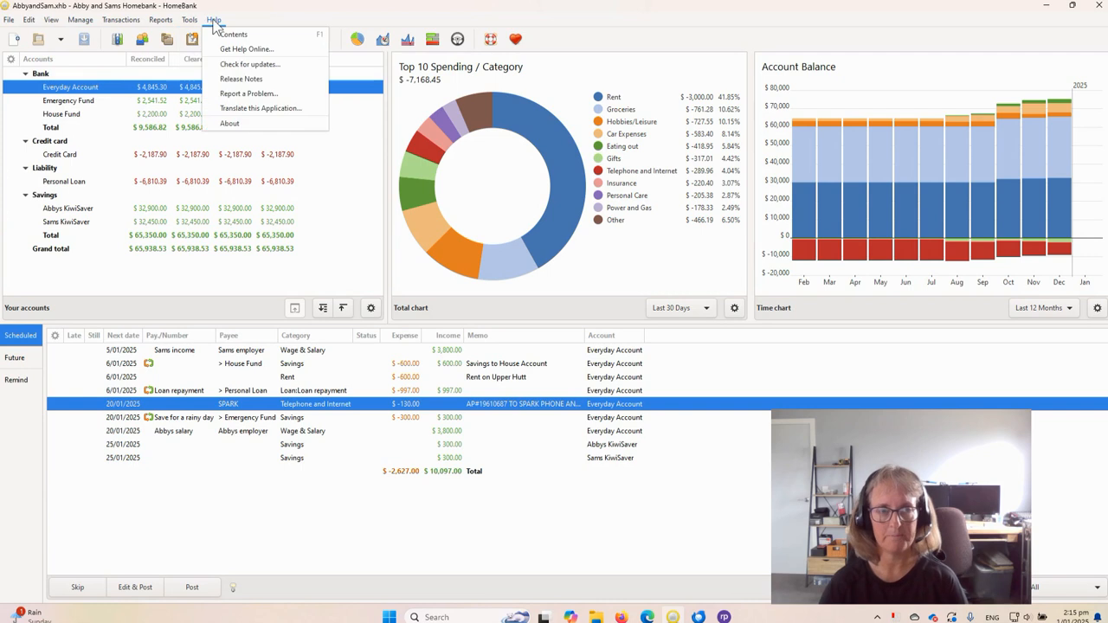
{"action": "left_click", "coordinate": [235, 66]}
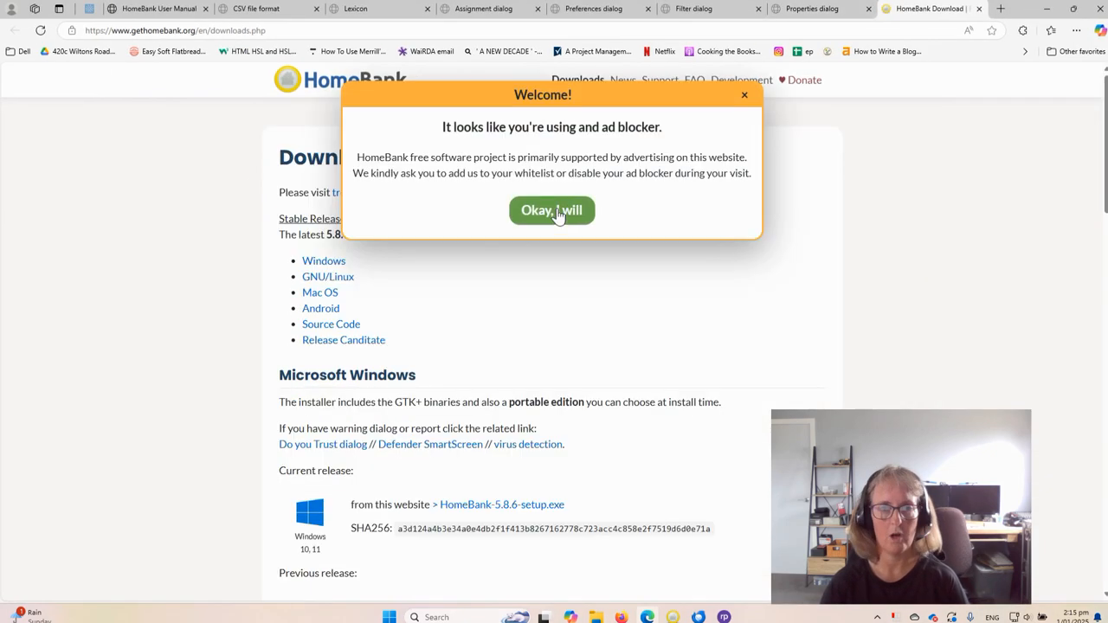
{"action": "left_click", "coordinate": [559, 215]}
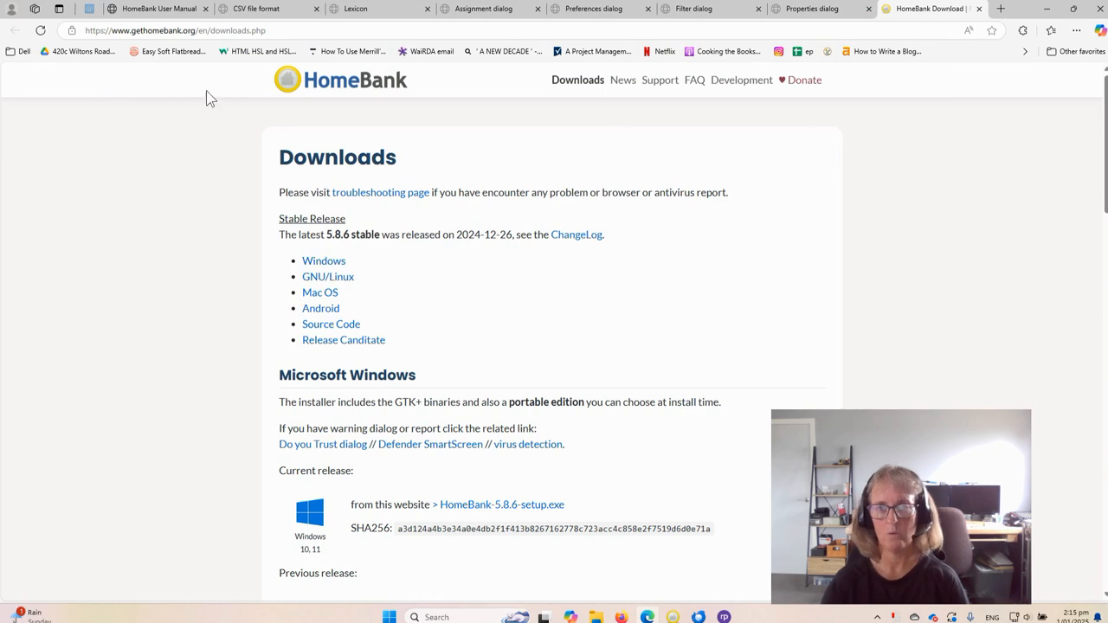
{"action": "left_click", "coordinate": [322, 268]}
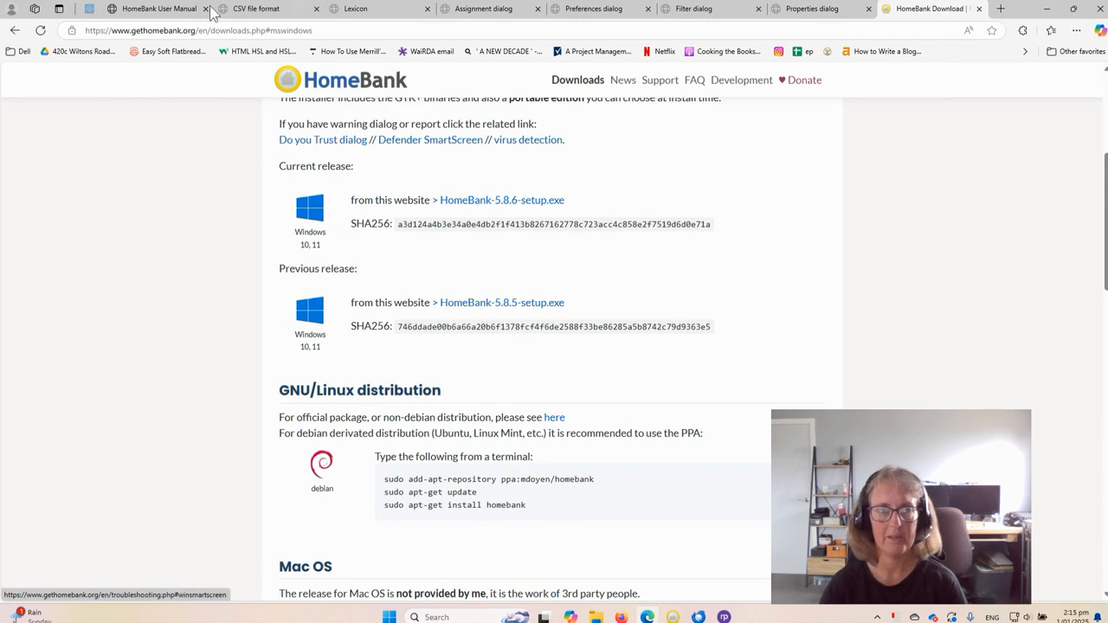
Browse the HomeBank User Manual's topic list, read the Loan/Mortgage how-to page, and return to the HomeBank main window
{"action": "left_click", "coordinate": [162, 10]}
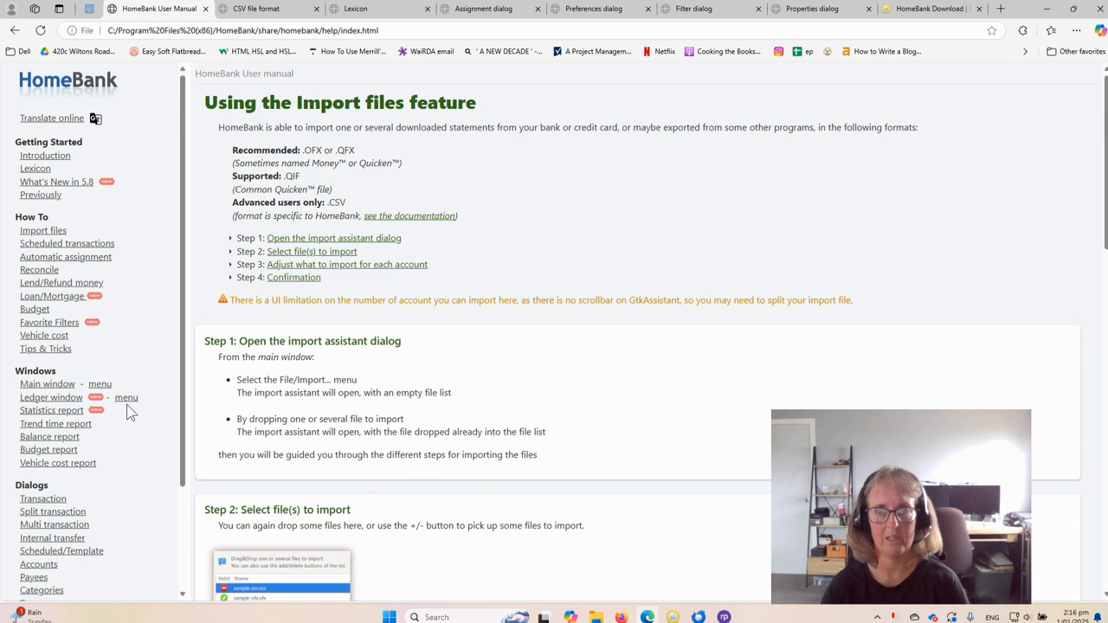
{"action": "scroll", "coordinate": [111, 411], "scroll_direction": "down", "scroll_amount": 1}
{"action": "scroll", "coordinate": [111, 410], "scroll_direction": "down", "scroll_amount": 1}
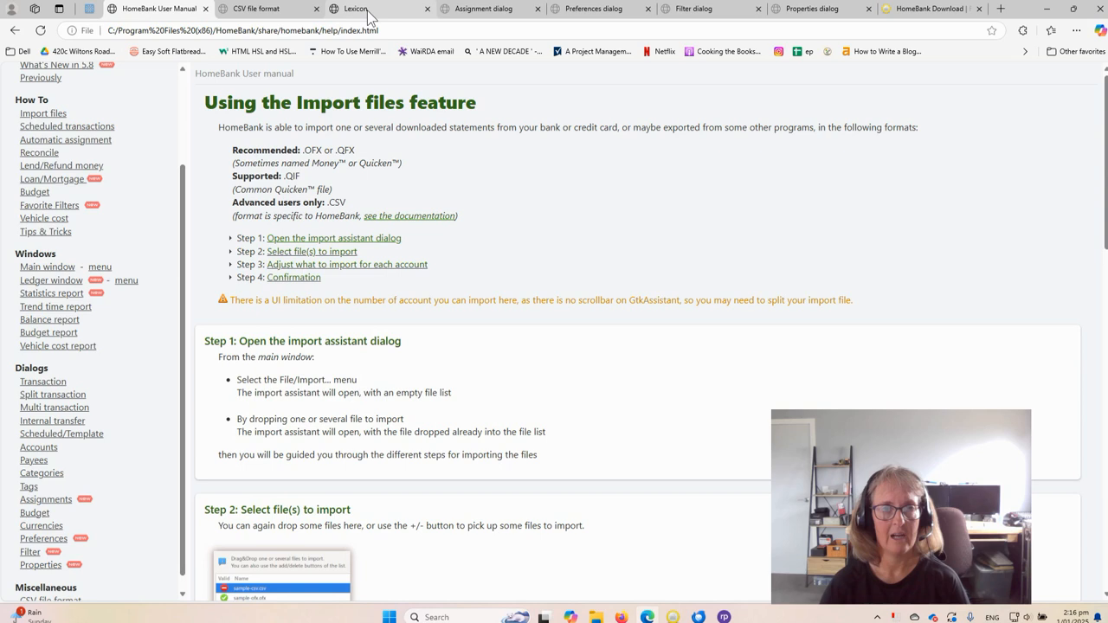
{"action": "left_click", "coordinate": [75, 186]}
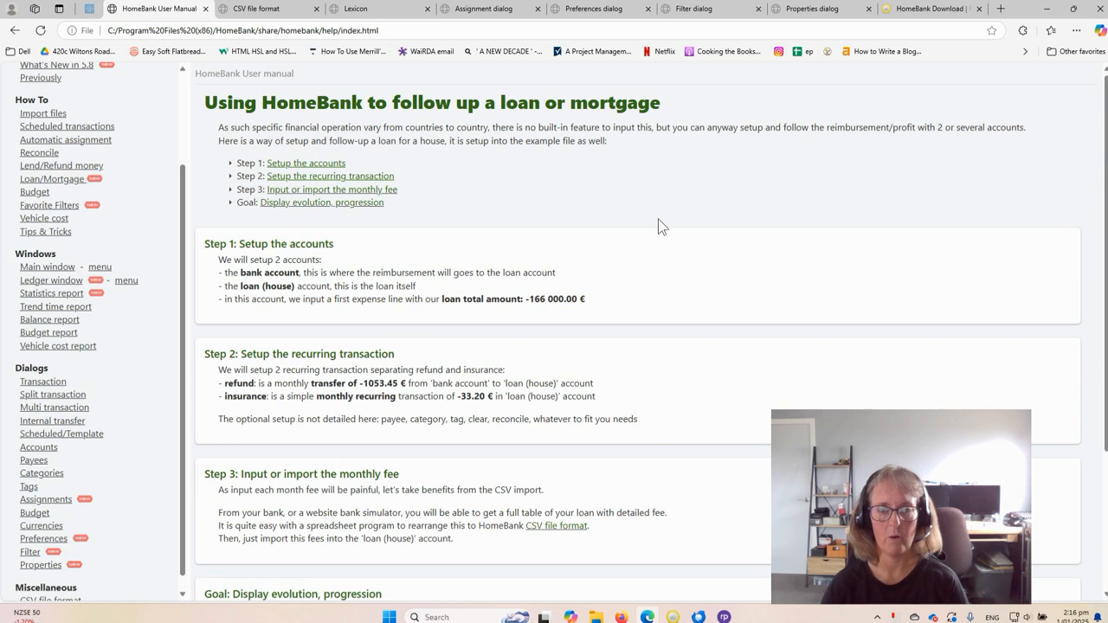
{"action": "left_click", "coordinate": [1045, 17]}
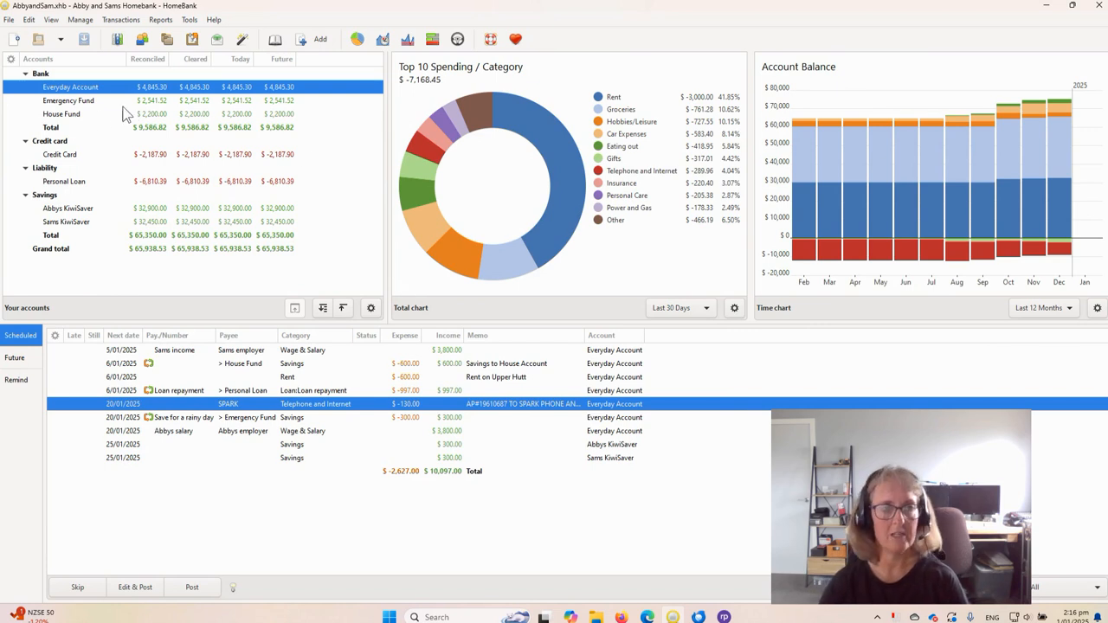
Open the Everyday Account register, select the 20/09/2024 salary transaction and unlock changes to reconciled transactions
{"action": "double_click", "coordinate": [76, 89]}
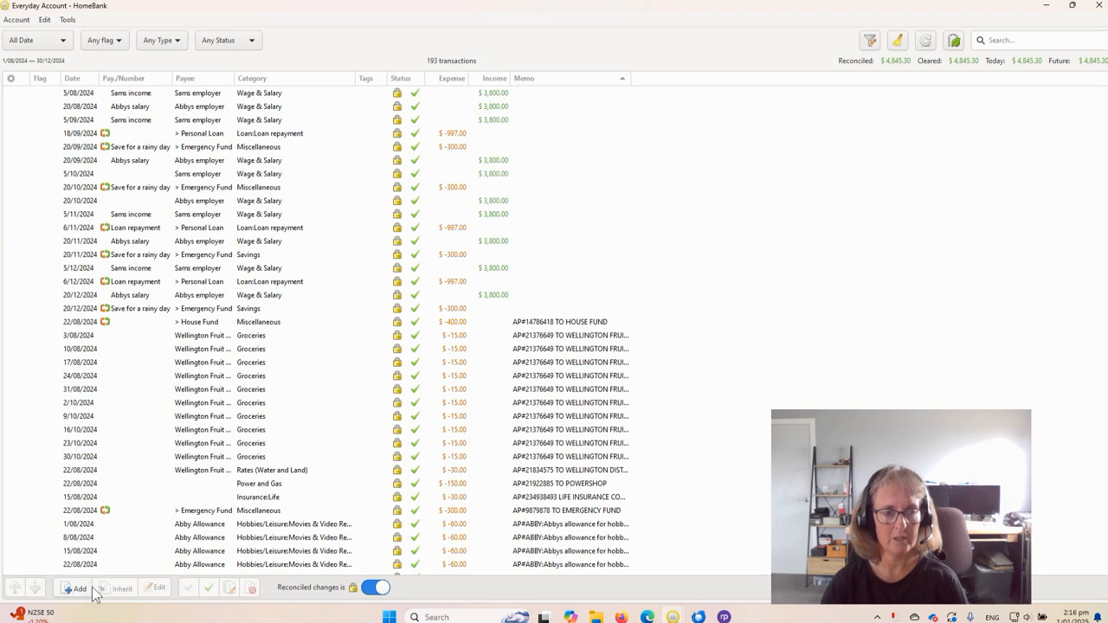
{"action": "left_click", "coordinate": [296, 161]}
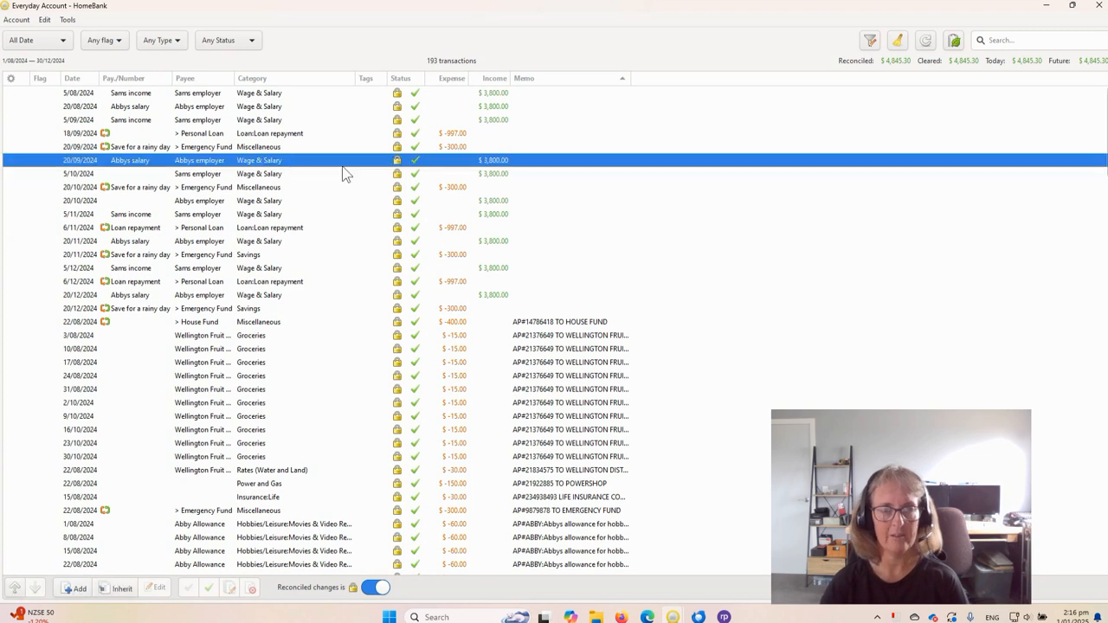
{"action": "left_click", "coordinate": [381, 589]}
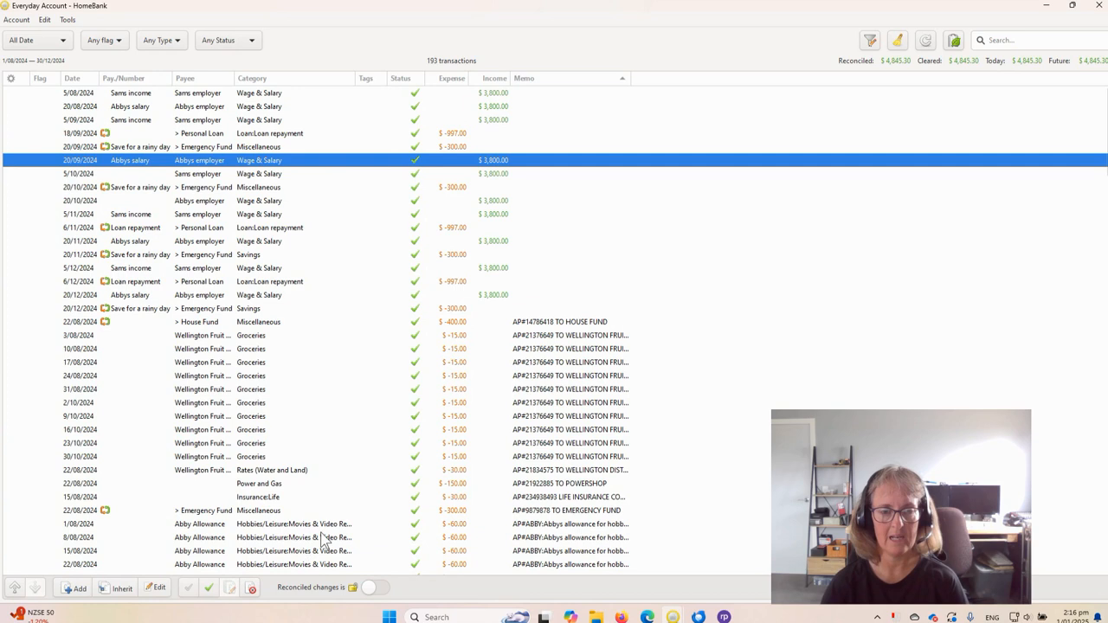
Open a blank new transaction, review the available payment types, and close the form without adding anything
{"action": "left_click", "coordinate": [76, 591]}
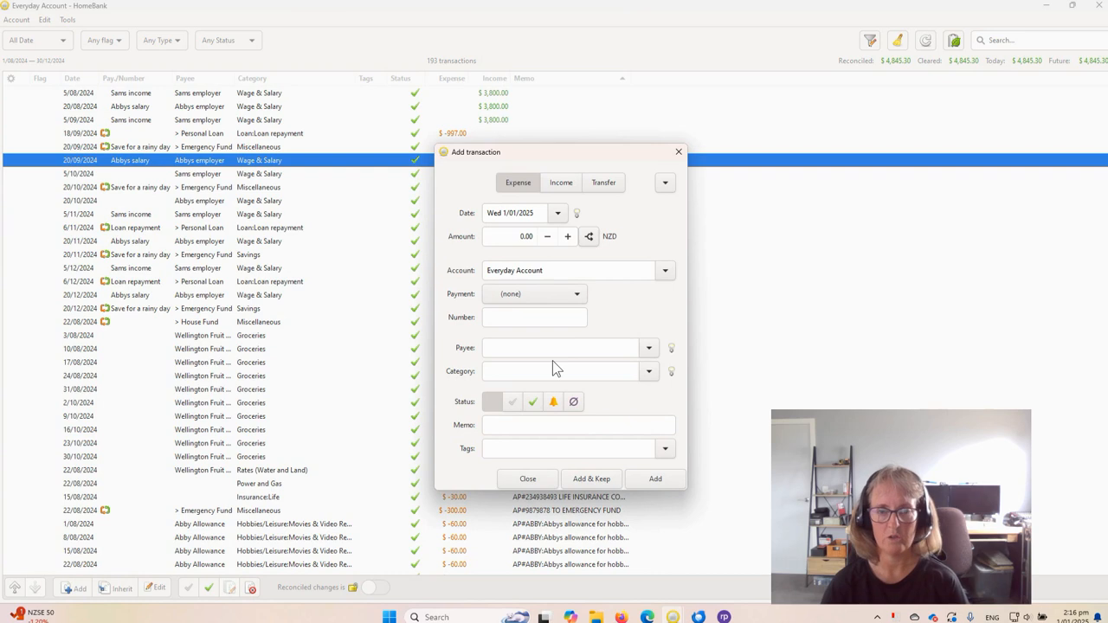
{"action": "left_click", "coordinate": [498, 316]}
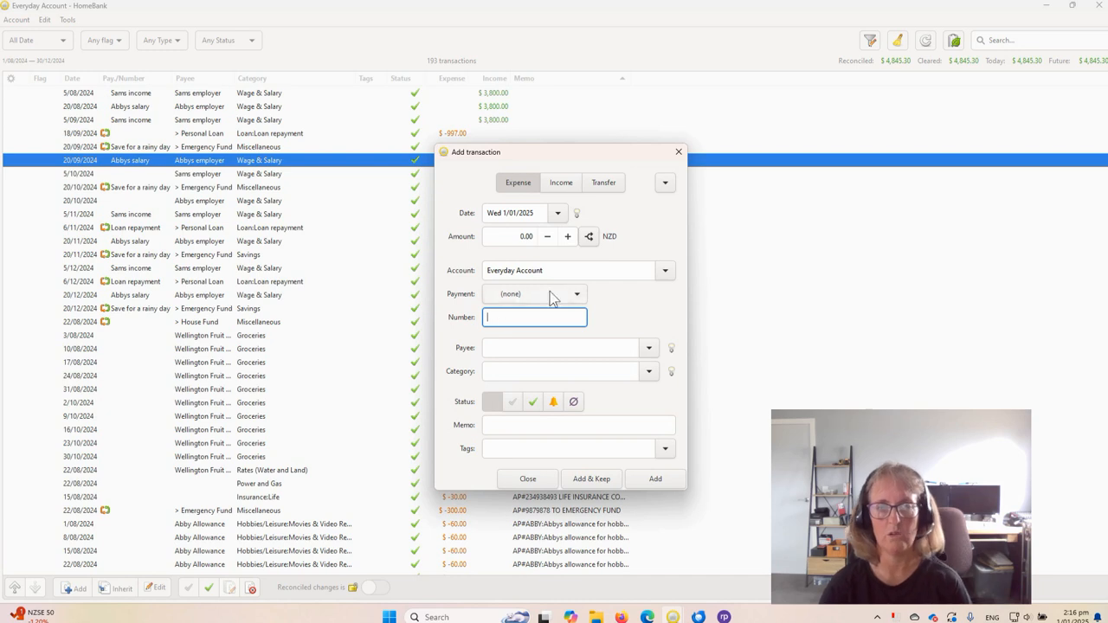
{"action": "left_click", "coordinate": [582, 294]}
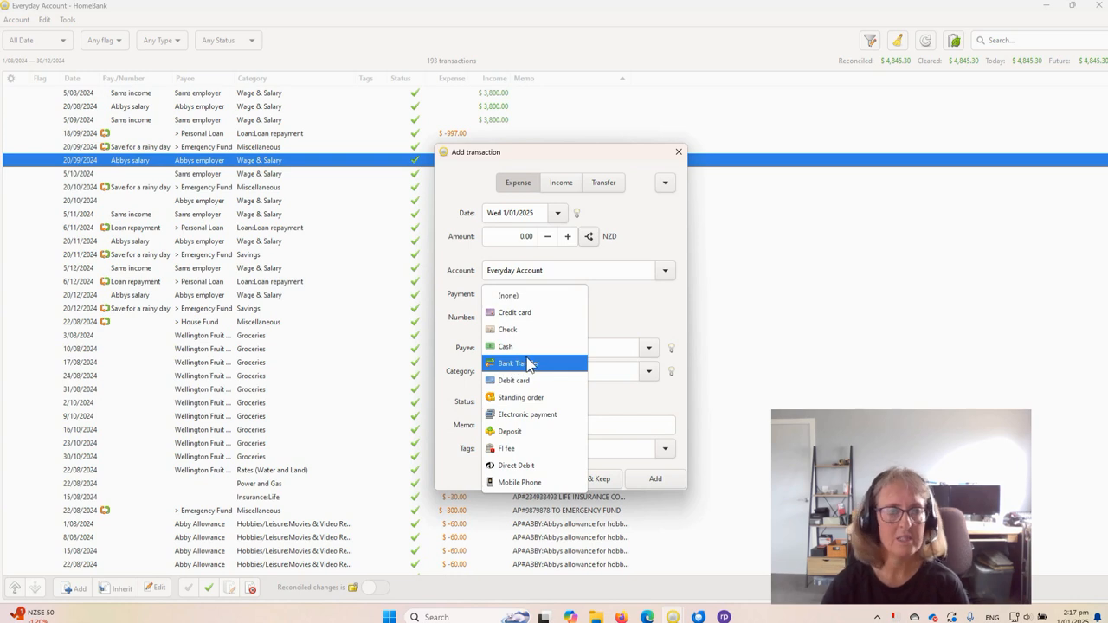
{"action": "left_click", "coordinate": [747, 298]}
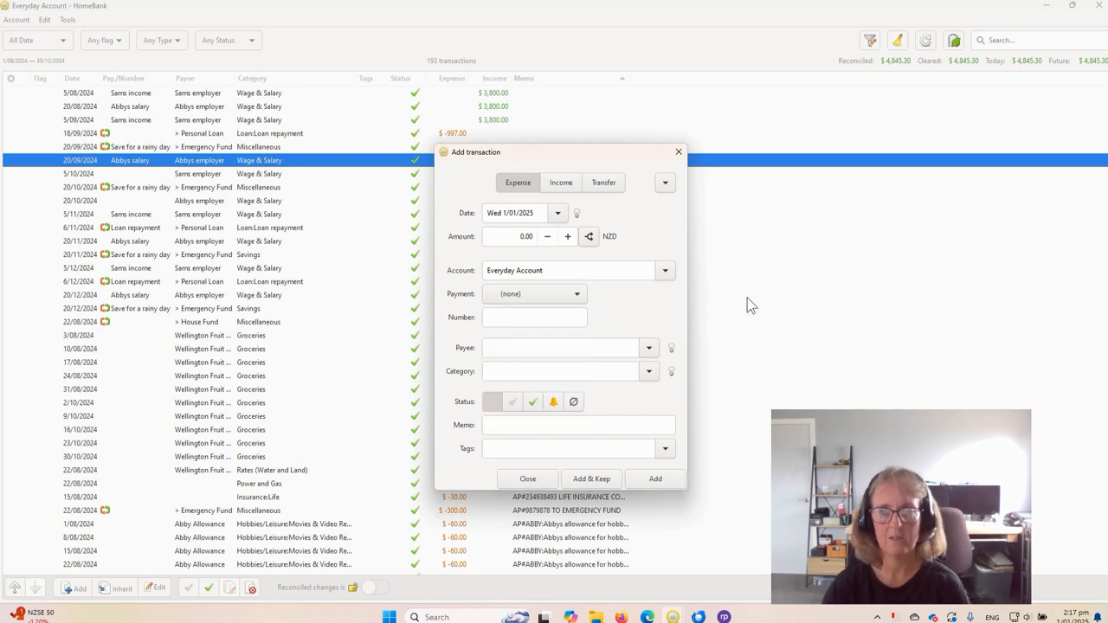
{"action": "left_click", "coordinate": [678, 154]}
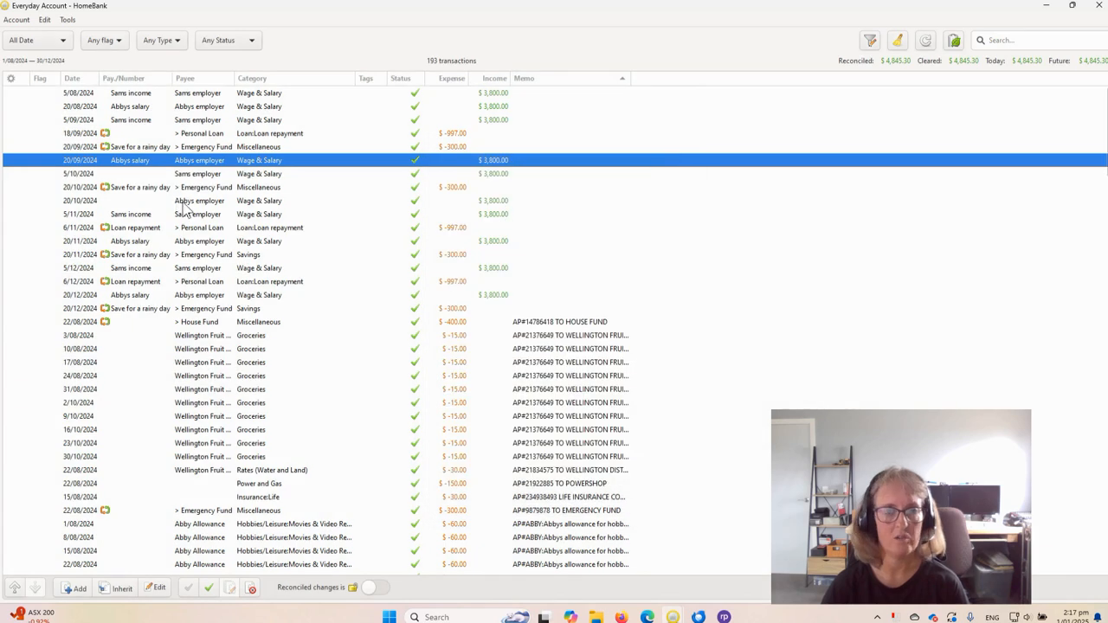
Set the payment type of the 3/08/2024 Wellington Fruit and Veg groceries transaction to Electronic payment
{"action": "scroll", "coordinate": [412, 347], "scroll_direction": "down", "scroll_amount": 3}
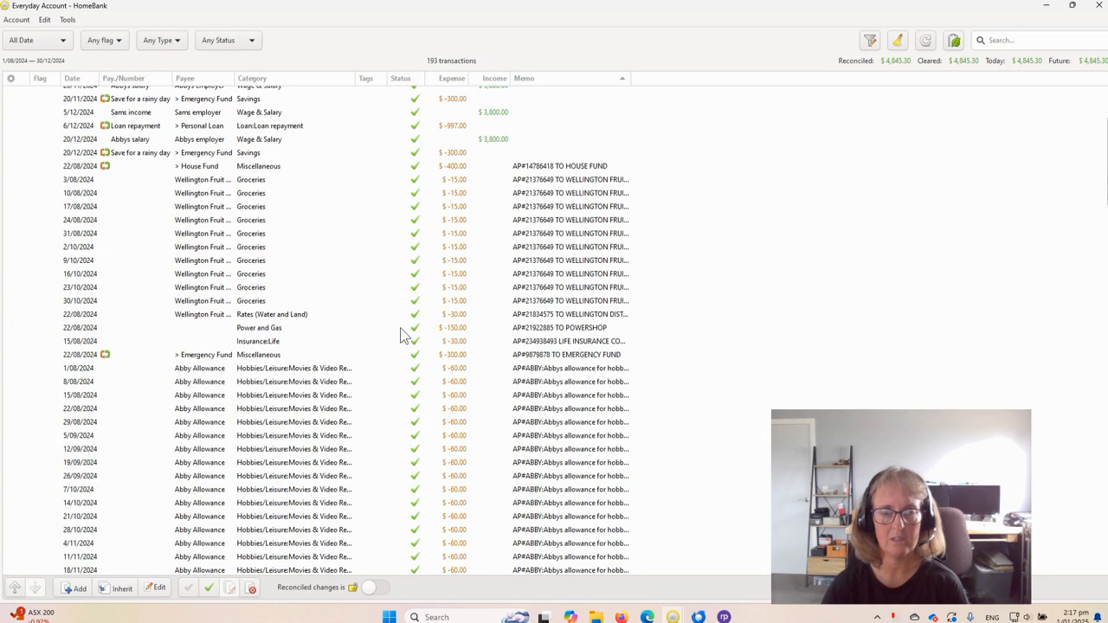
{"action": "left_click", "coordinate": [200, 181]}
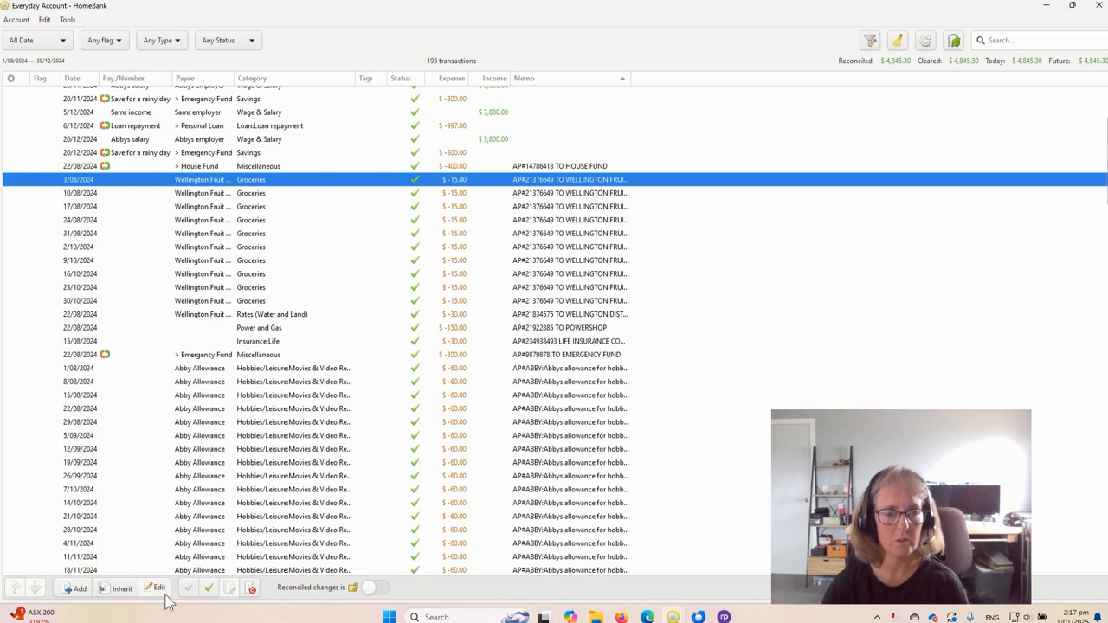
{"action": "double_click", "coordinate": [250, 182]}
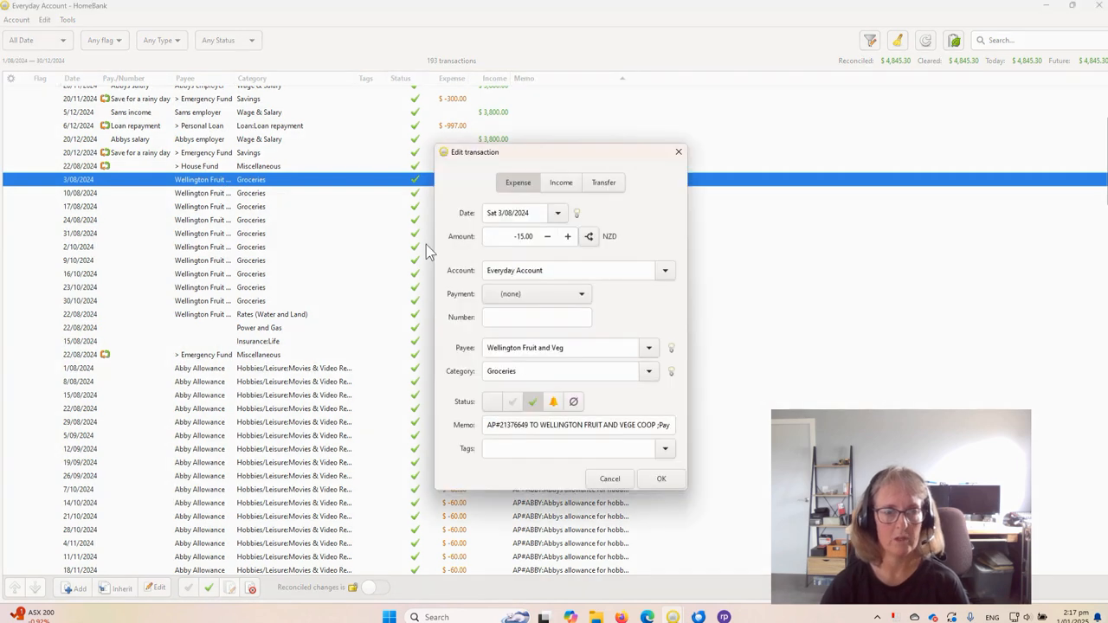
{"action": "left_click", "coordinate": [583, 297]}
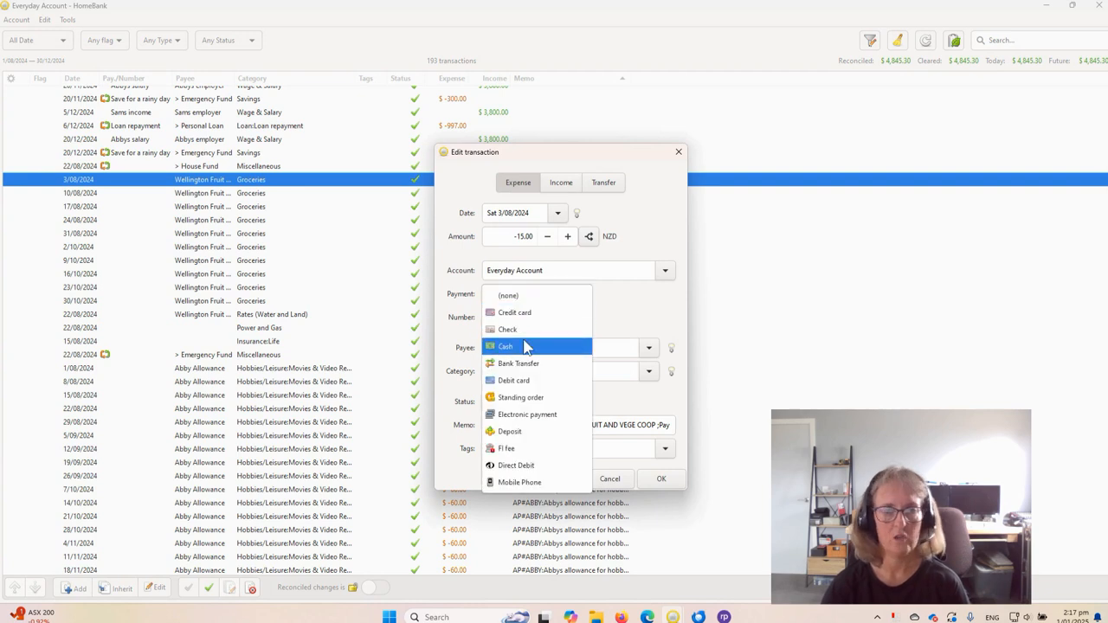
{"action": "left_click", "coordinate": [516, 420]}
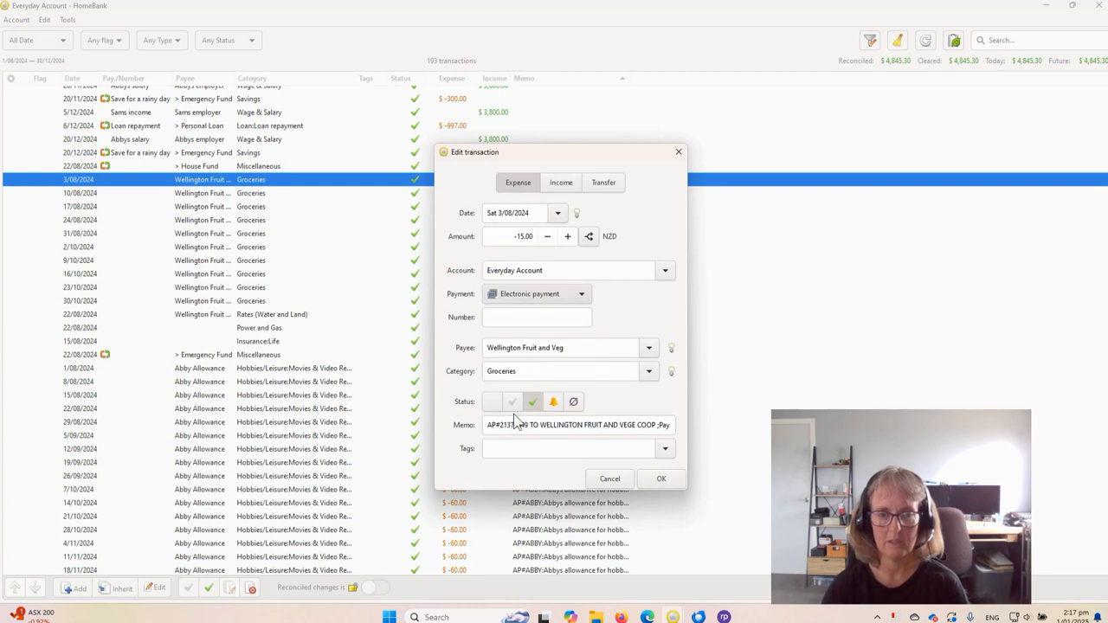
{"action": "left_click", "coordinate": [662, 478]}
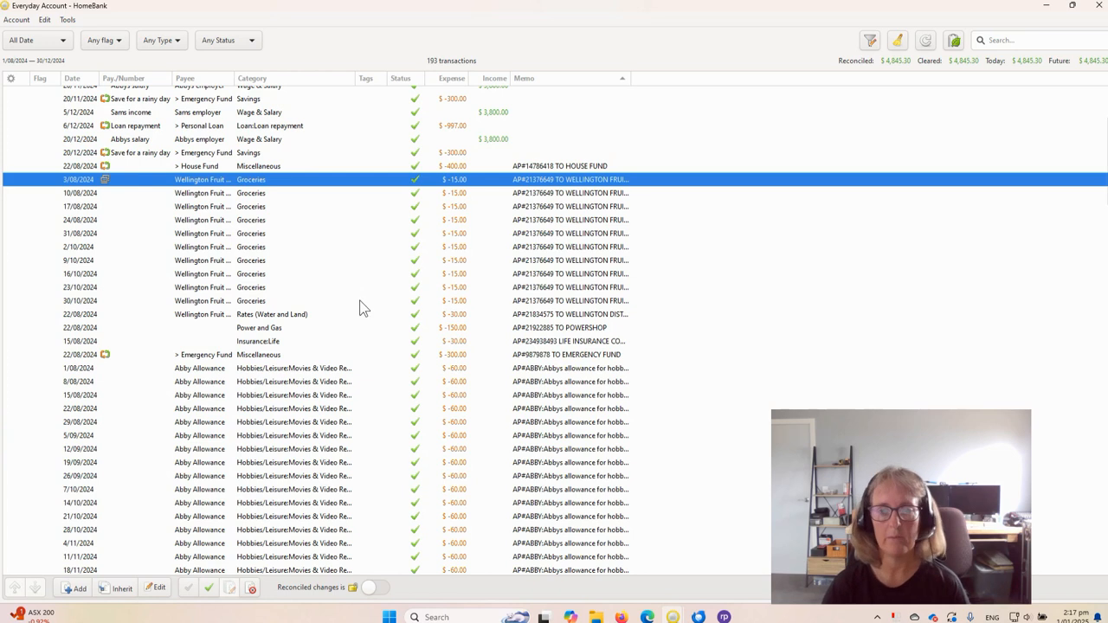
Inherit the 22/08/2024 Rates (Water and Land) transaction and add a copy dated 22/09/2024, keeping the form open
{"action": "left_click", "coordinate": [258, 316]}
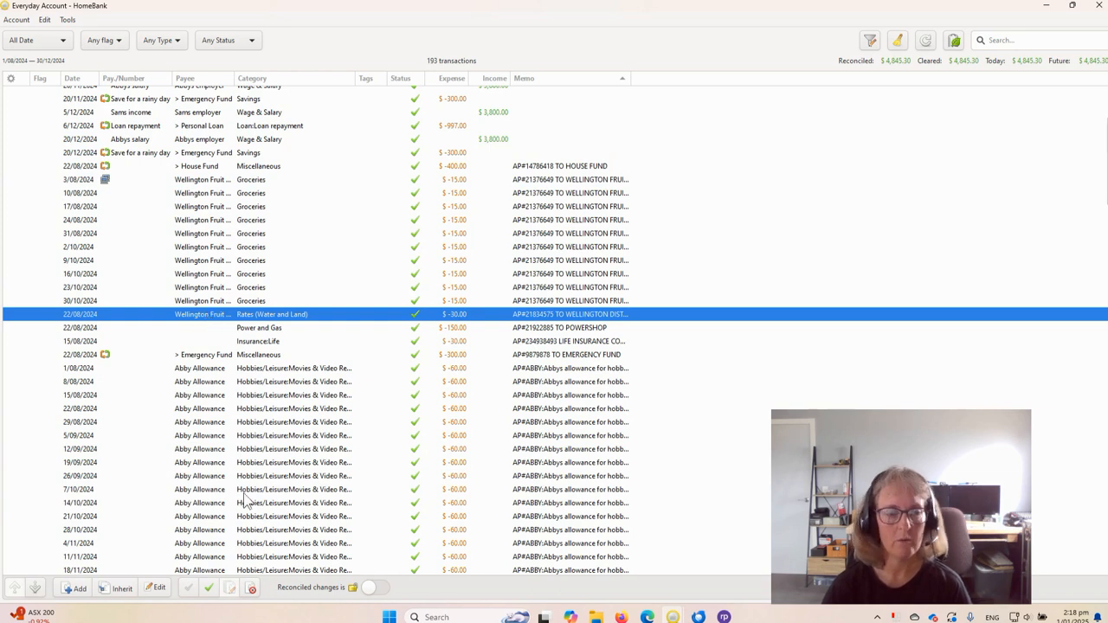
{"action": "left_click", "coordinate": [113, 591]}
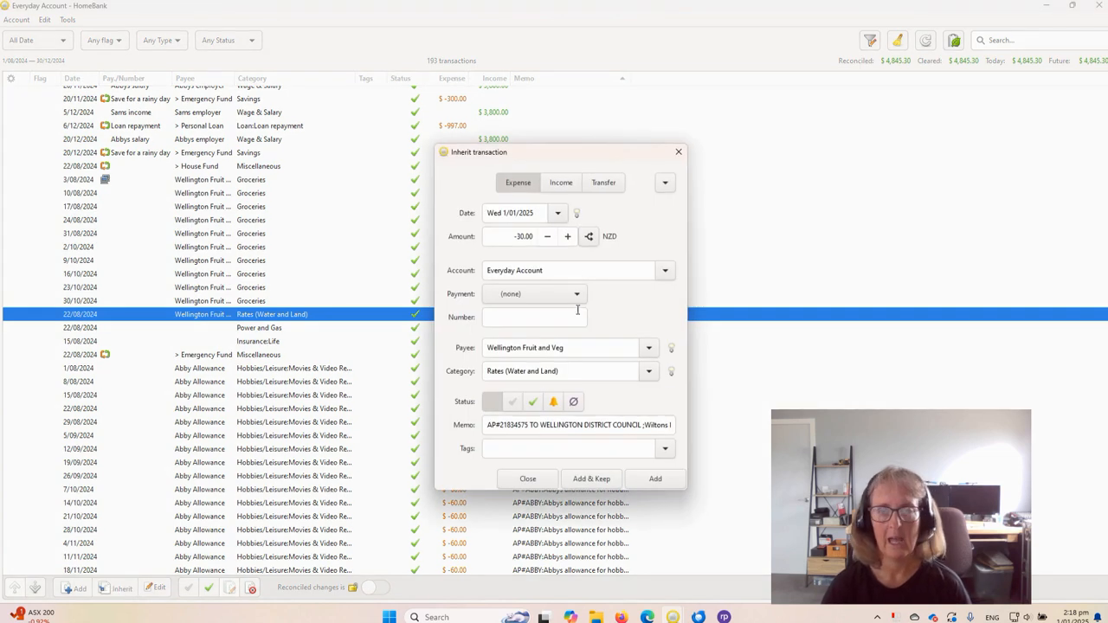
{"action": "left_click", "coordinate": [559, 214]}
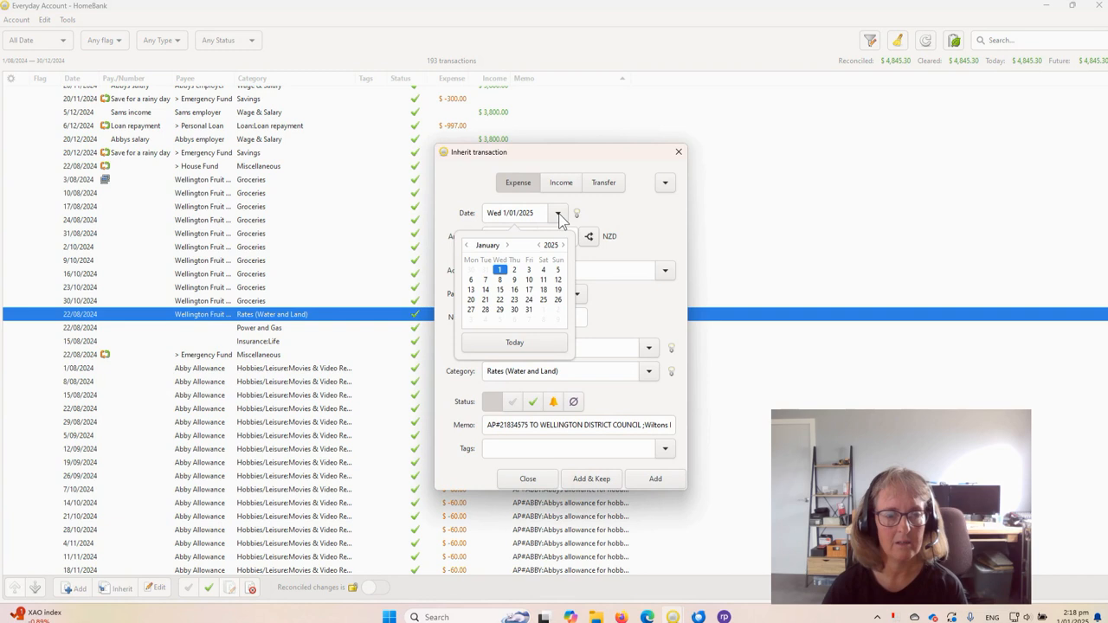
{"action": "left_click", "coordinate": [467, 246]}
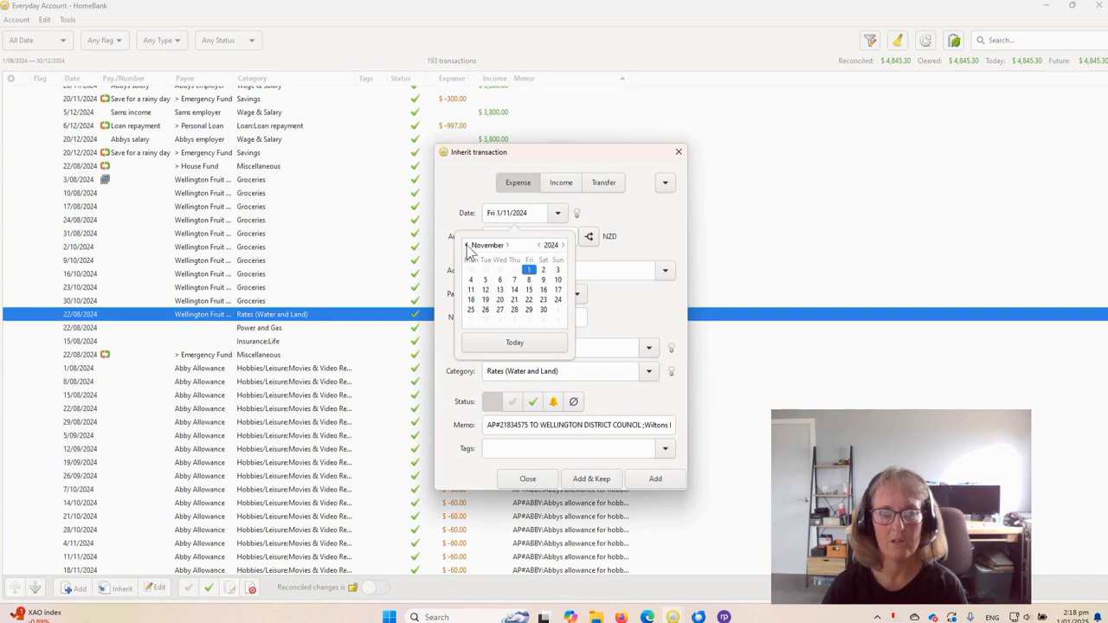
{"action": "left_click", "coordinate": [468, 246]}
{"action": "left_click", "coordinate": [467, 246]}
{"action": "left_click", "coordinate": [468, 246]}
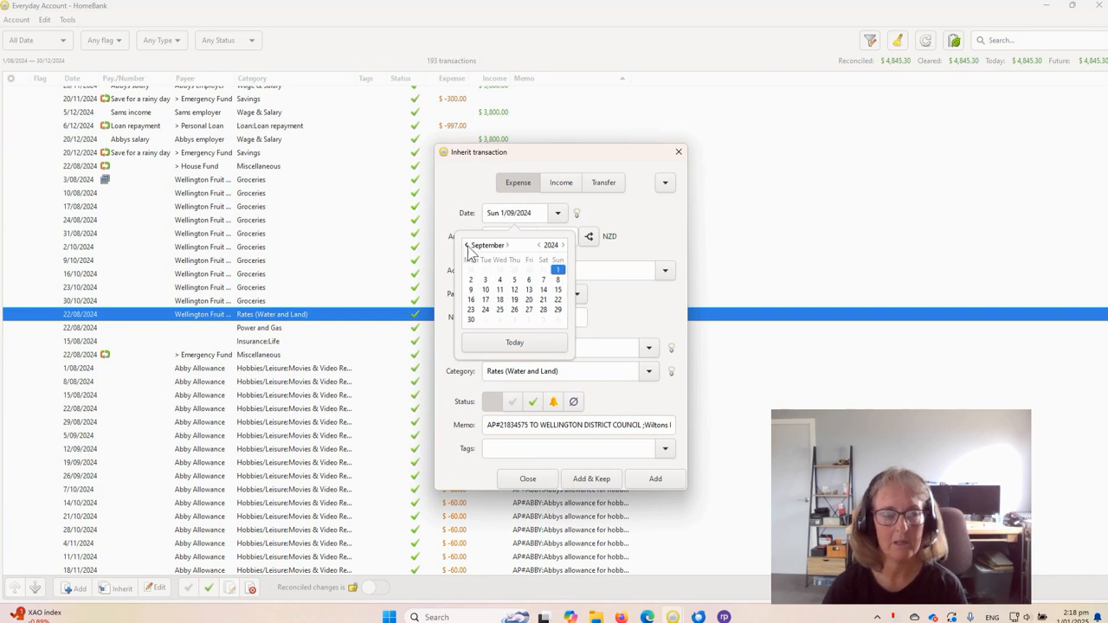
{"action": "left_click", "coordinate": [557, 301]}
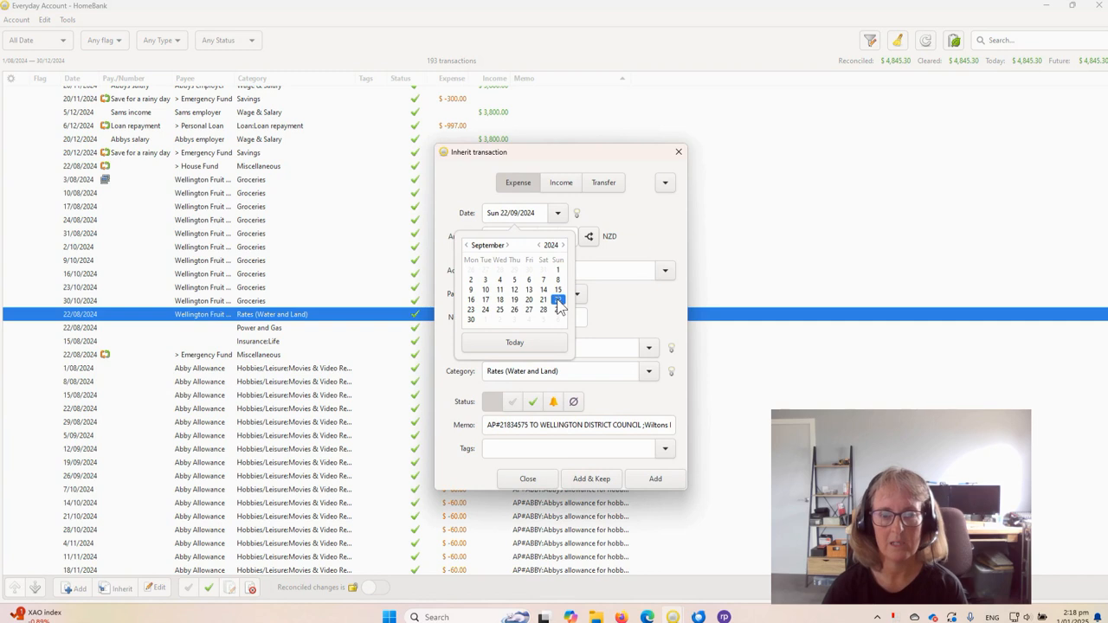
{"action": "left_click", "coordinate": [621, 314]}
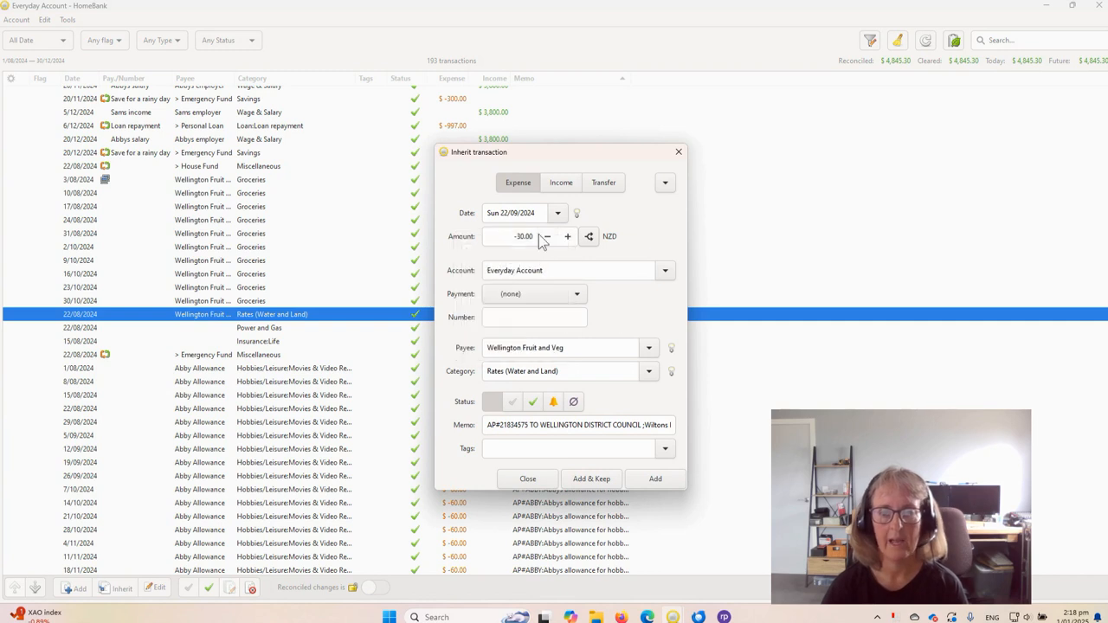
{"action": "left_click", "coordinate": [596, 480]}
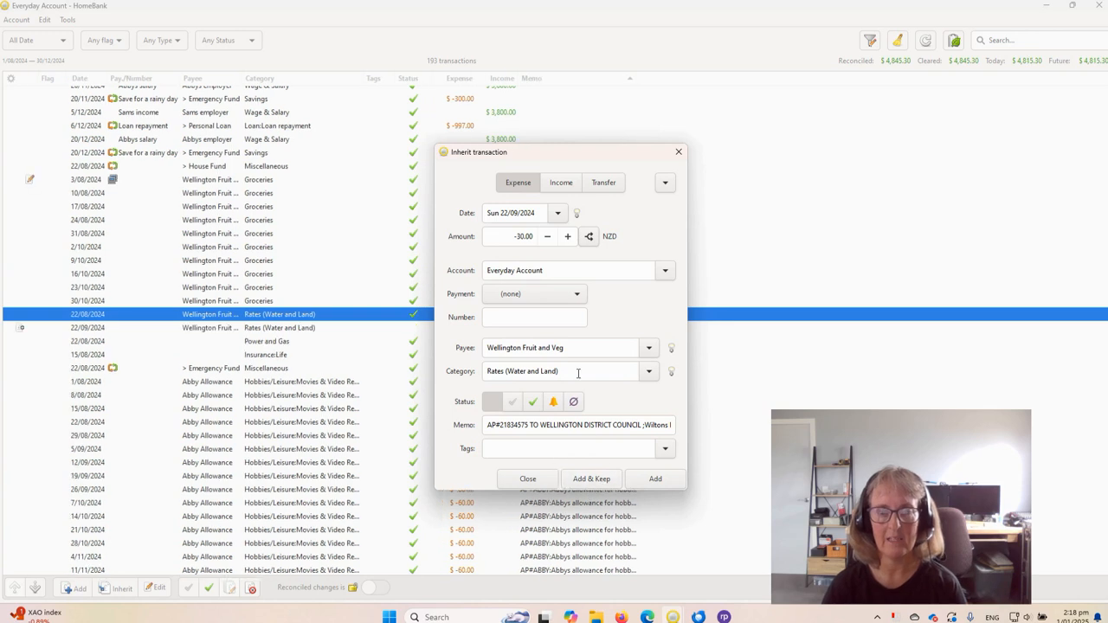
Add another copy of the Rates (Water and Land) transaction dated 22/10/2024, keeping the form open
{"action": "left_click", "coordinate": [559, 214]}
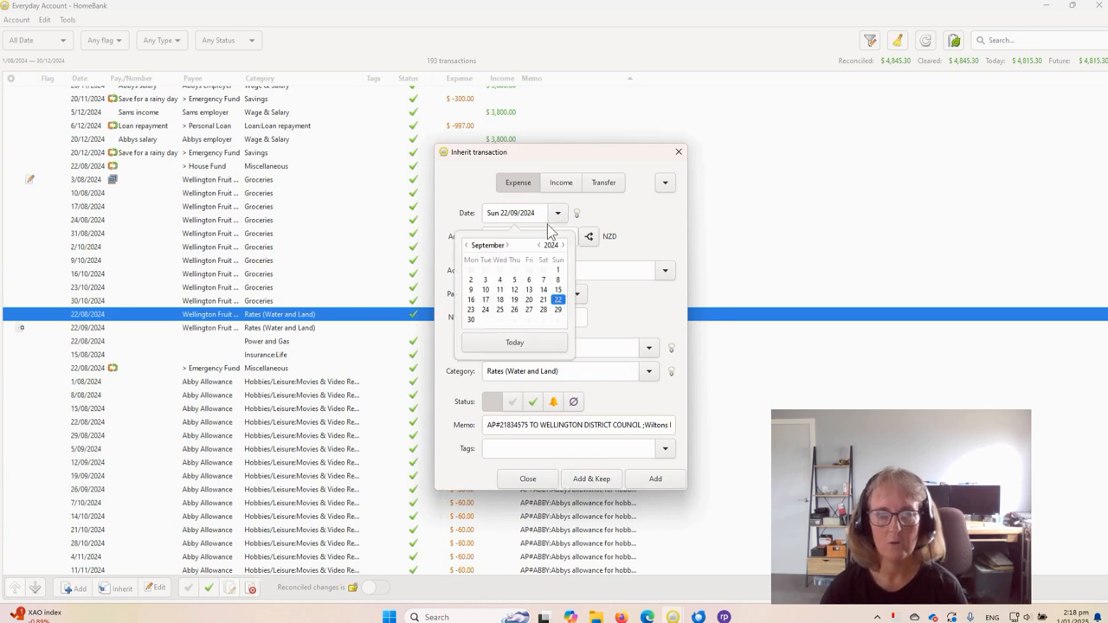
{"action": "left_click", "coordinate": [514, 246]}
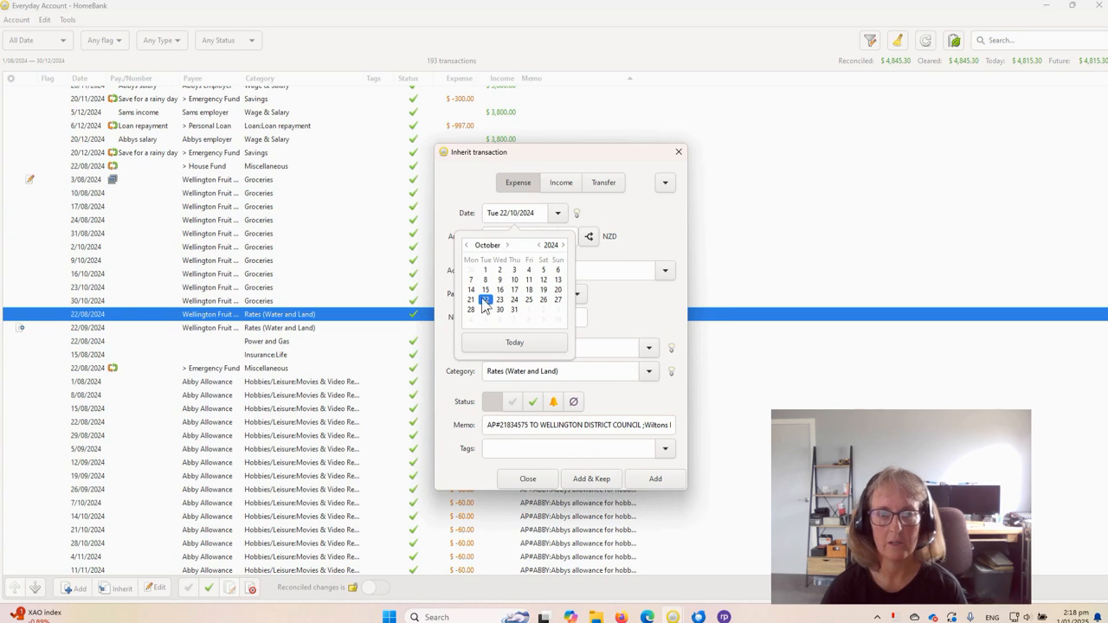
{"action": "left_click", "coordinate": [615, 307]}
{"action": "left_click", "coordinate": [586, 477]}
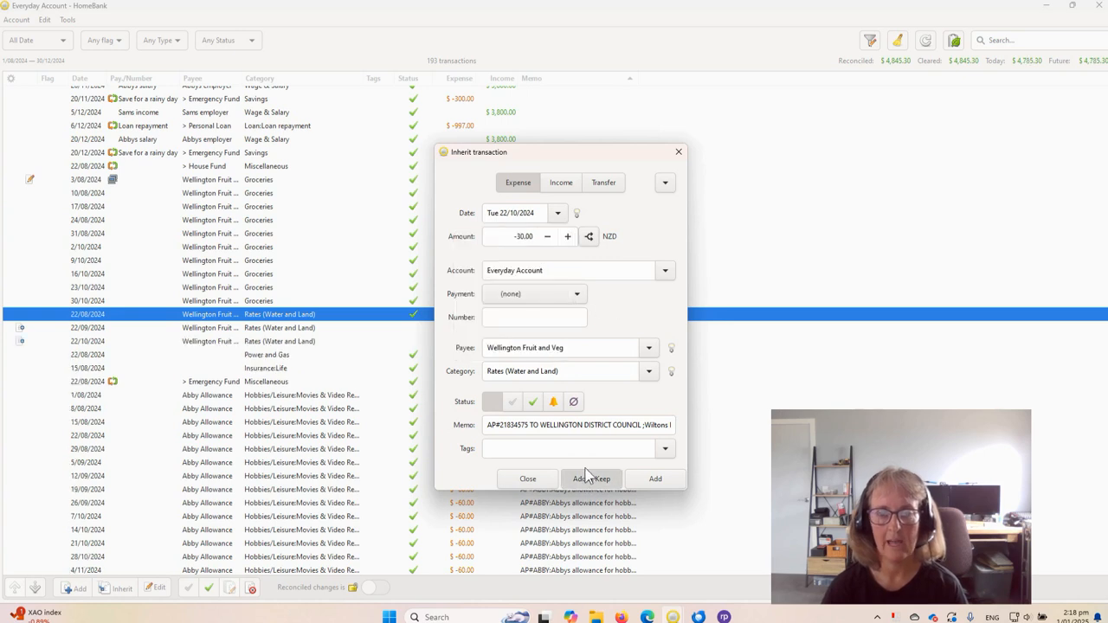
Add another copy of the Rates (Water and Land) transaction dated 22/11/2024, keeping the form open
{"action": "left_click", "coordinate": [558, 213]}
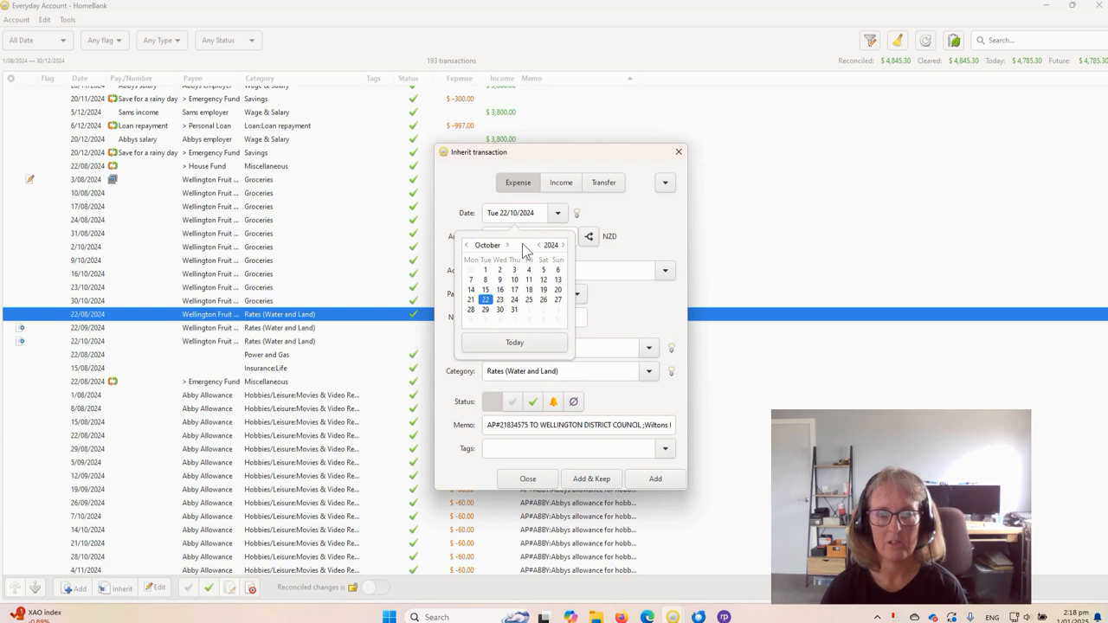
{"action": "left_click", "coordinate": [507, 246]}
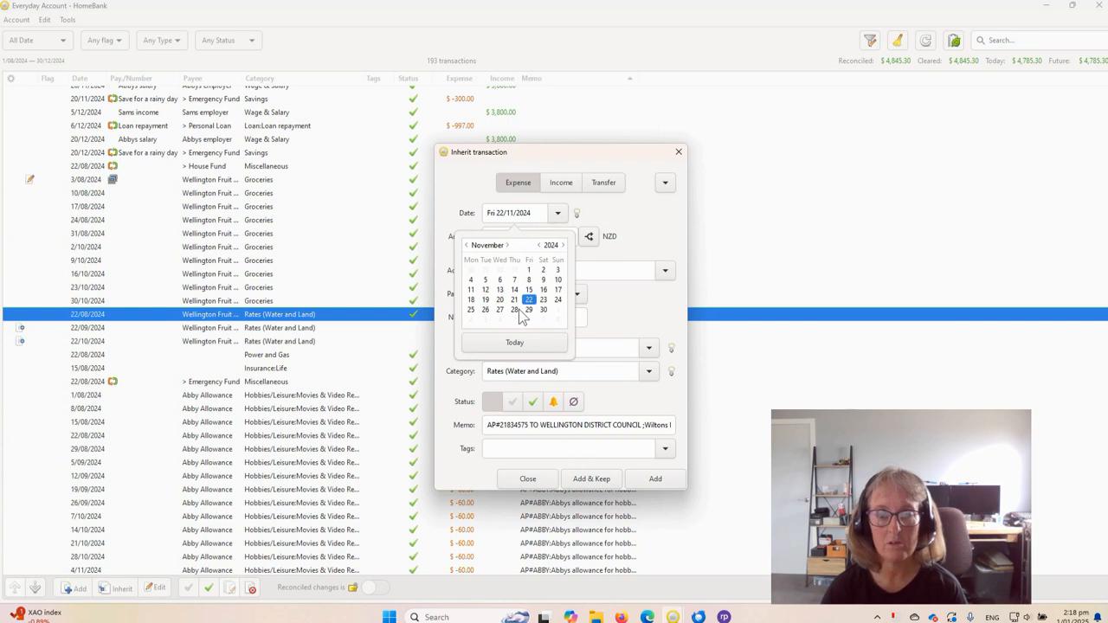
{"action": "left_click", "coordinate": [617, 327]}
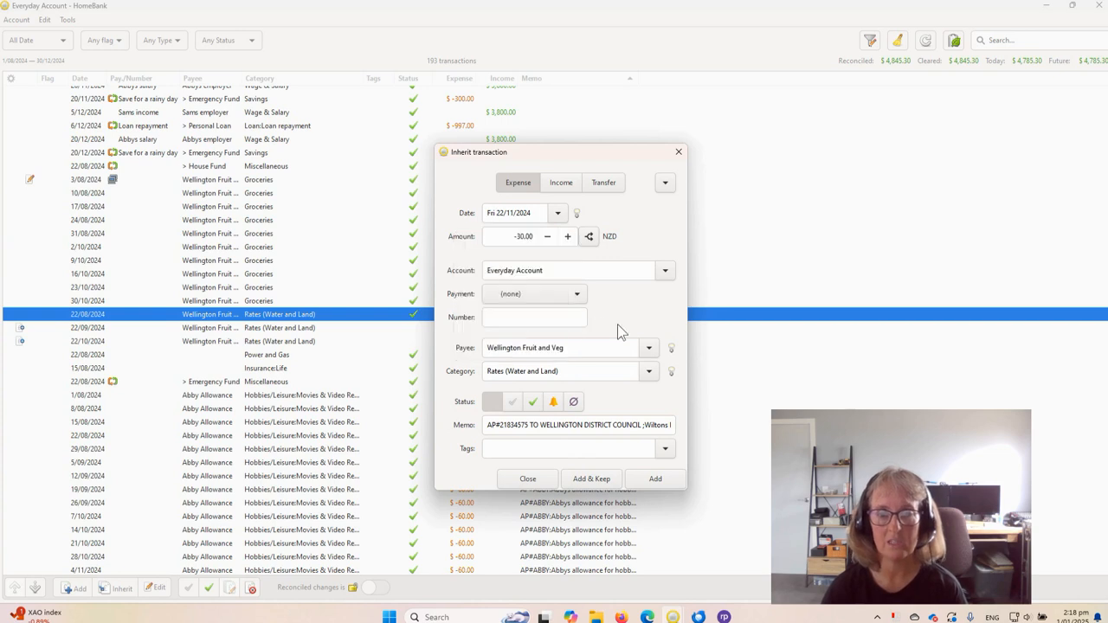
{"action": "left_click", "coordinate": [591, 479]}
Add a copy of the Rates (Water and Land) transaction dated 22/12/2024, close the form and select the new entry
{"action": "left_click", "coordinate": [559, 213]}
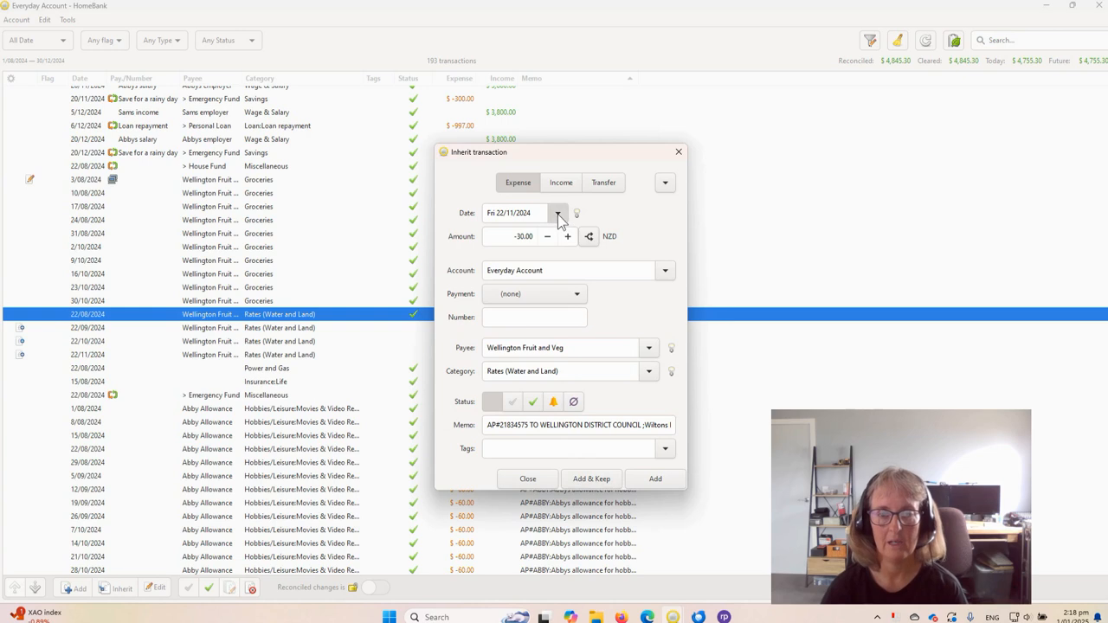
{"action": "left_click", "coordinate": [509, 246]}
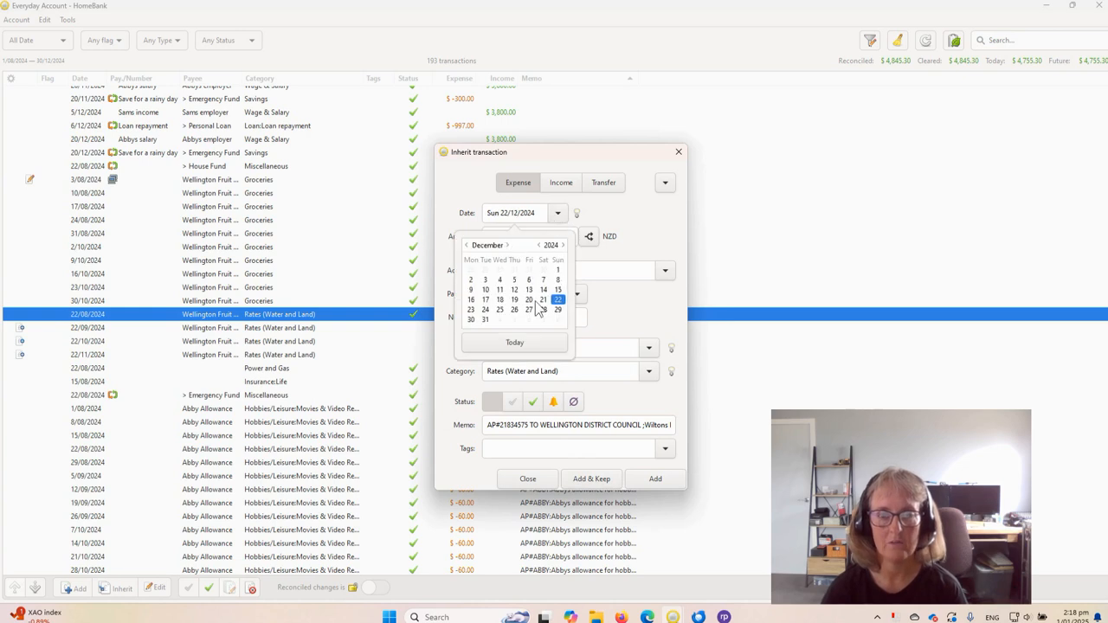
{"action": "left_click", "coordinate": [603, 339]}
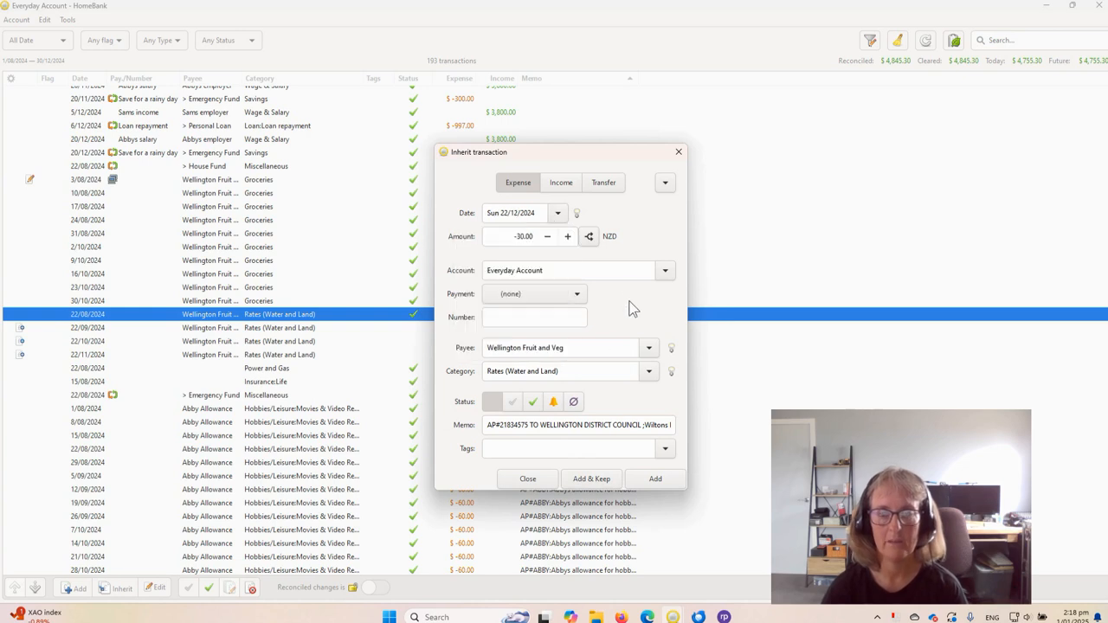
{"action": "left_click", "coordinate": [600, 480]}
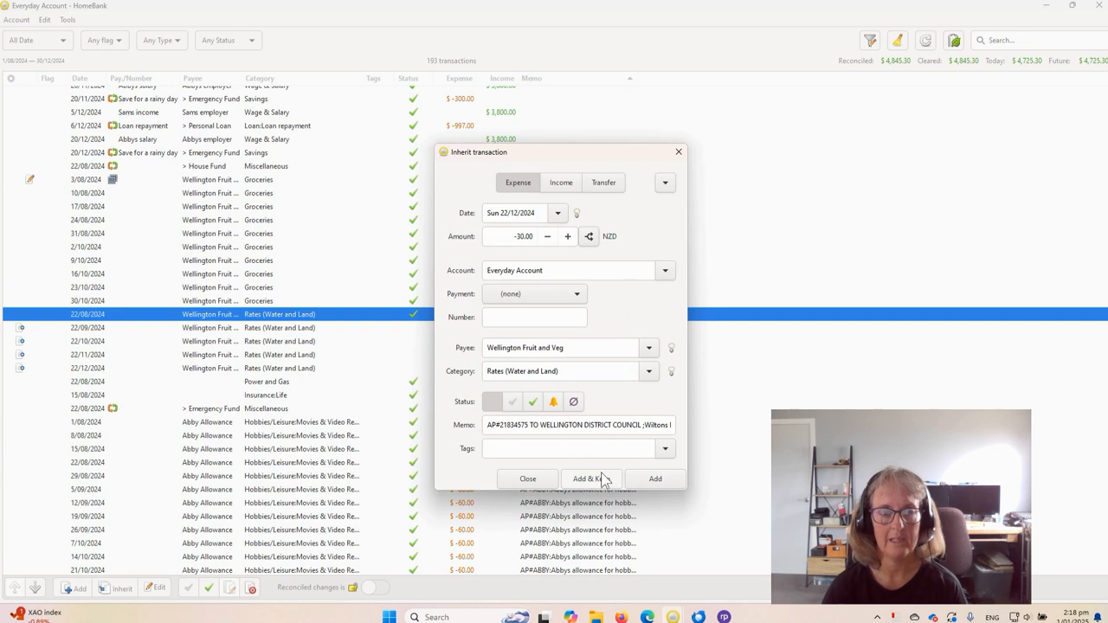
{"action": "left_click", "coordinate": [530, 480]}
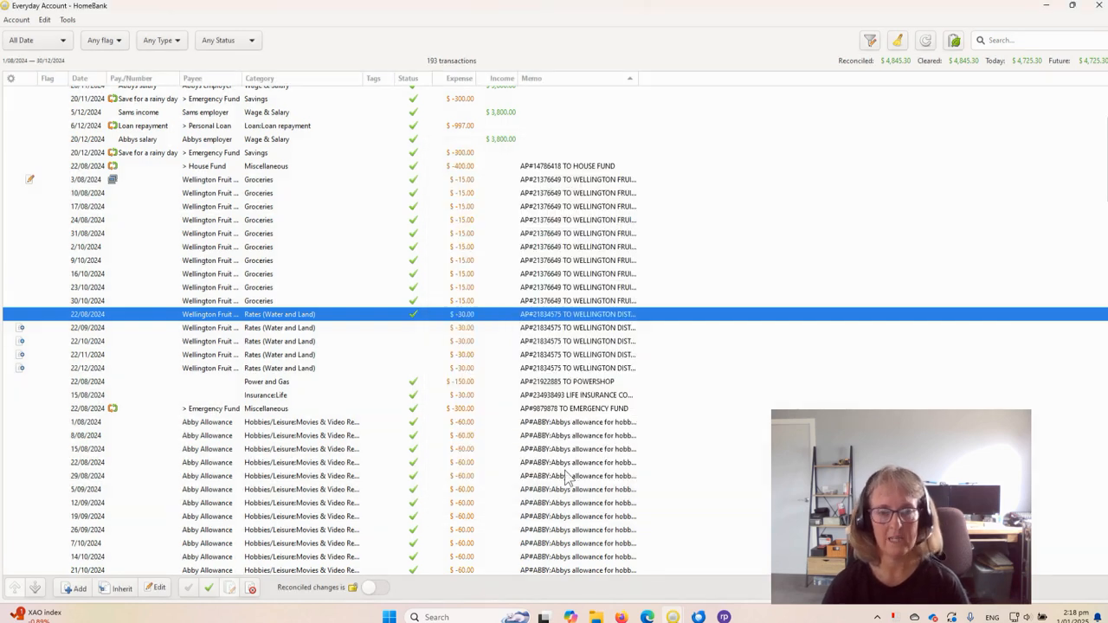
{"action": "left_click", "coordinate": [207, 371]}
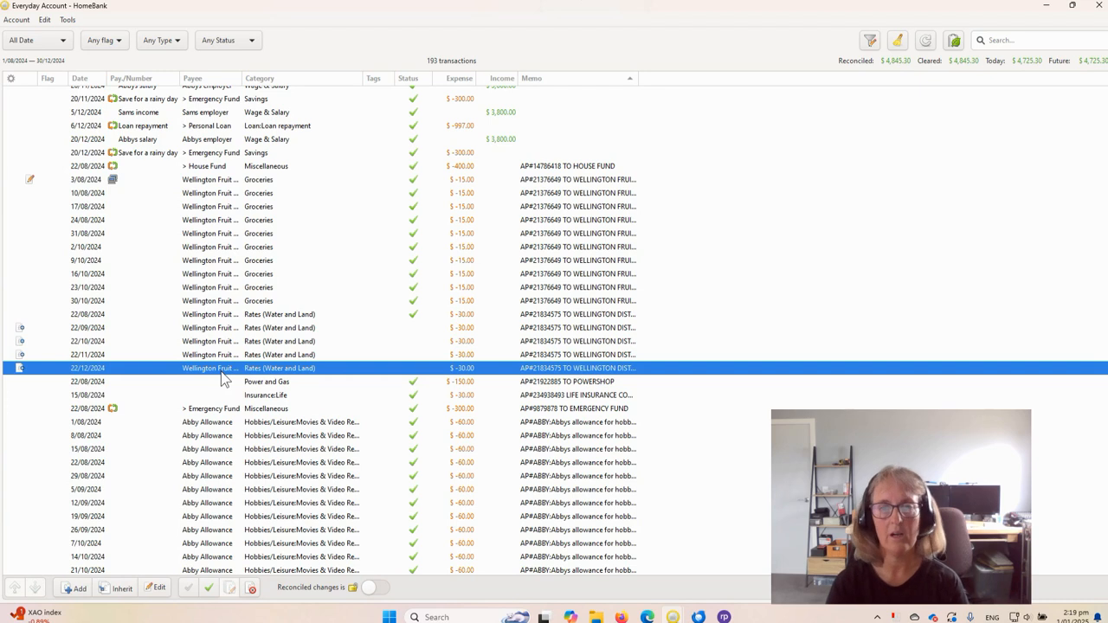
Minimise the account window, examine the list of scheduled transactions in the scheduled/template manager, and close it
{"action": "left_click", "coordinate": [1046, 5]}
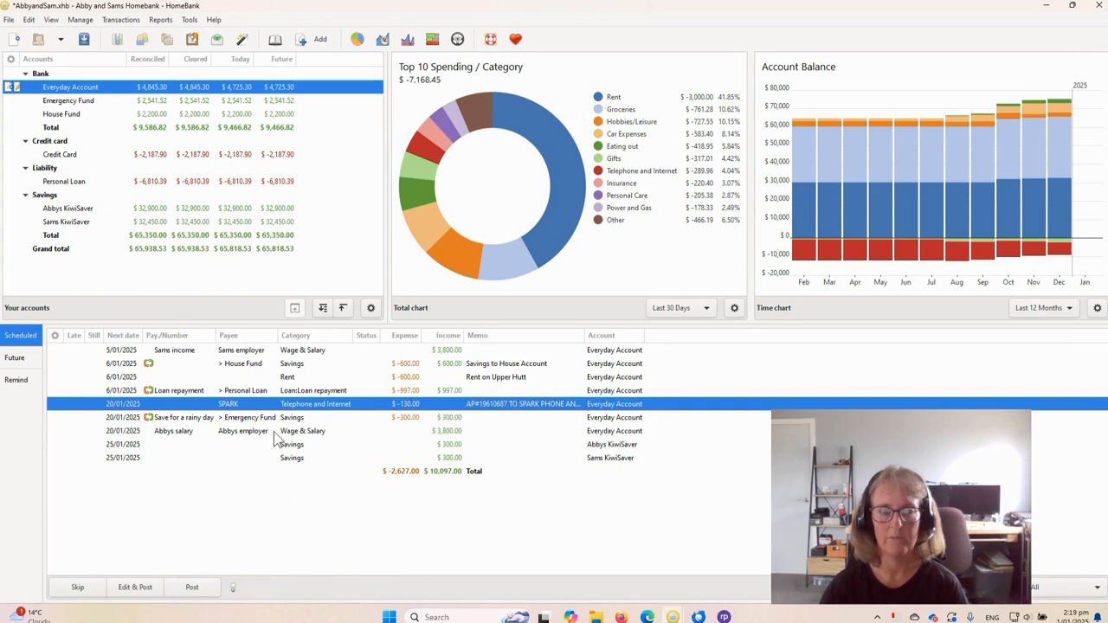
{"action": "left_click", "coordinate": [80, 19]}
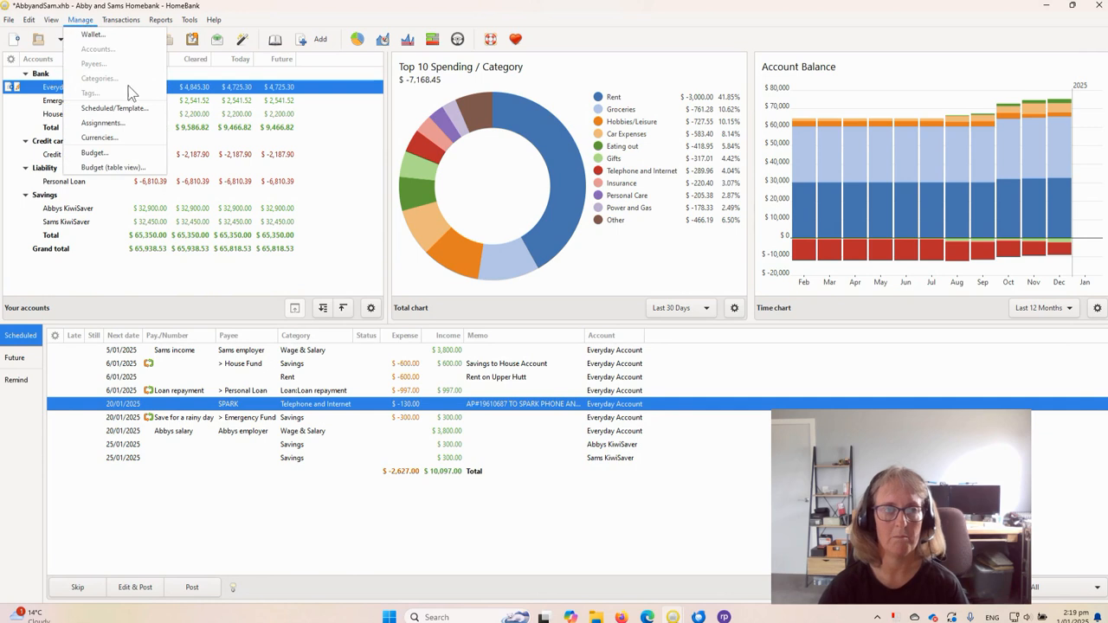
{"action": "left_click", "coordinate": [104, 108]}
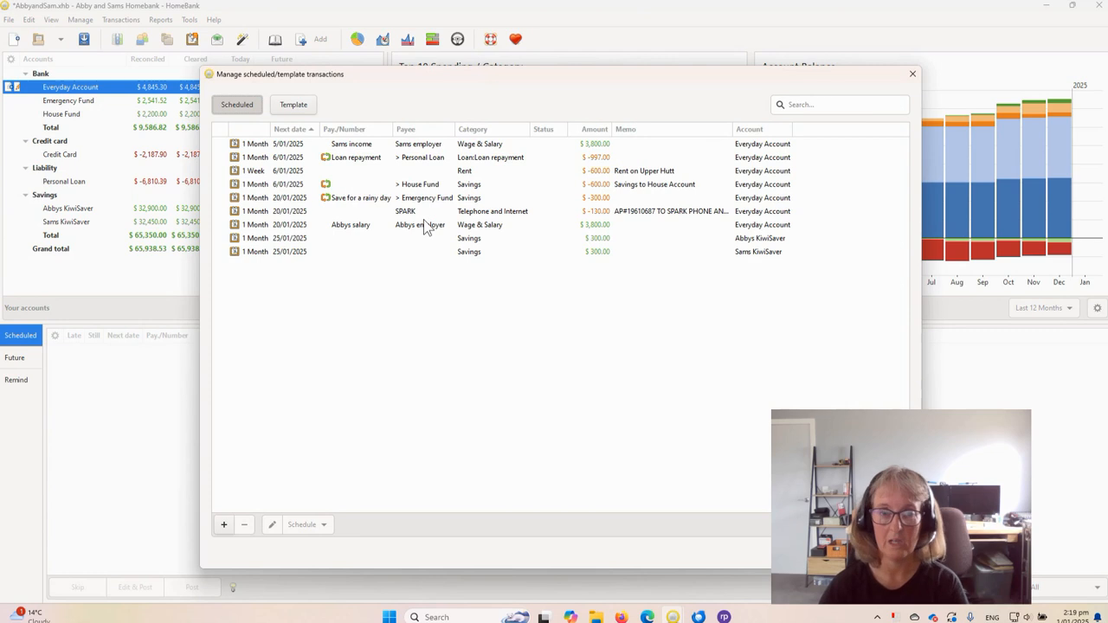
{"action": "left_click", "coordinate": [916, 76]}
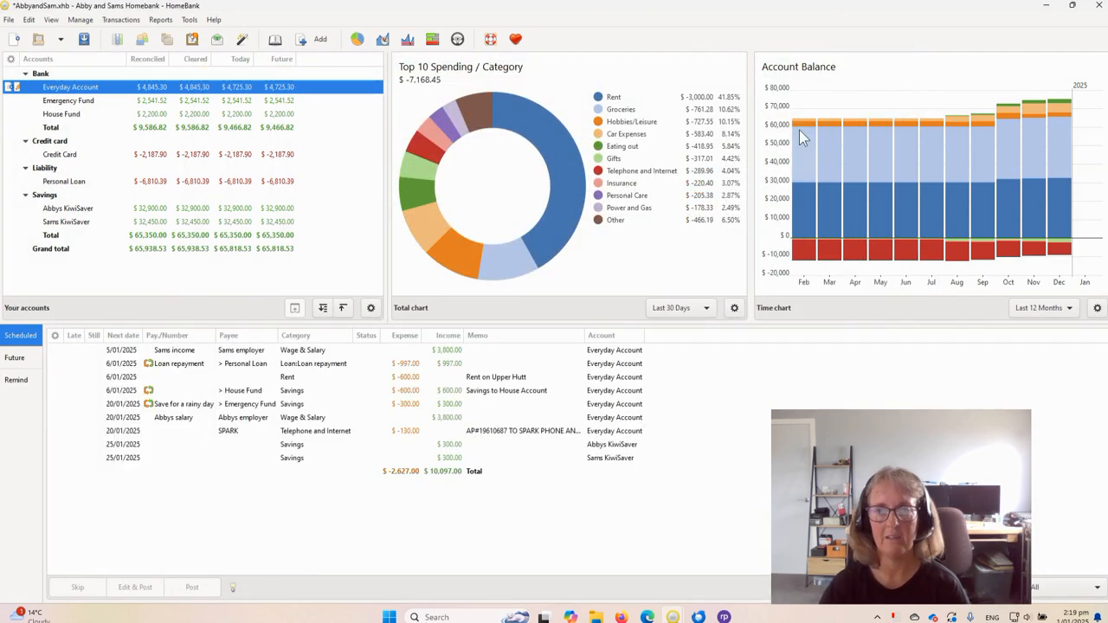
Return to the Everyday Account transactions and set the status of the 22/11/2024 Rates (Water and Land) transaction to reconciled
{"action": "double_click", "coordinate": [76, 88]}
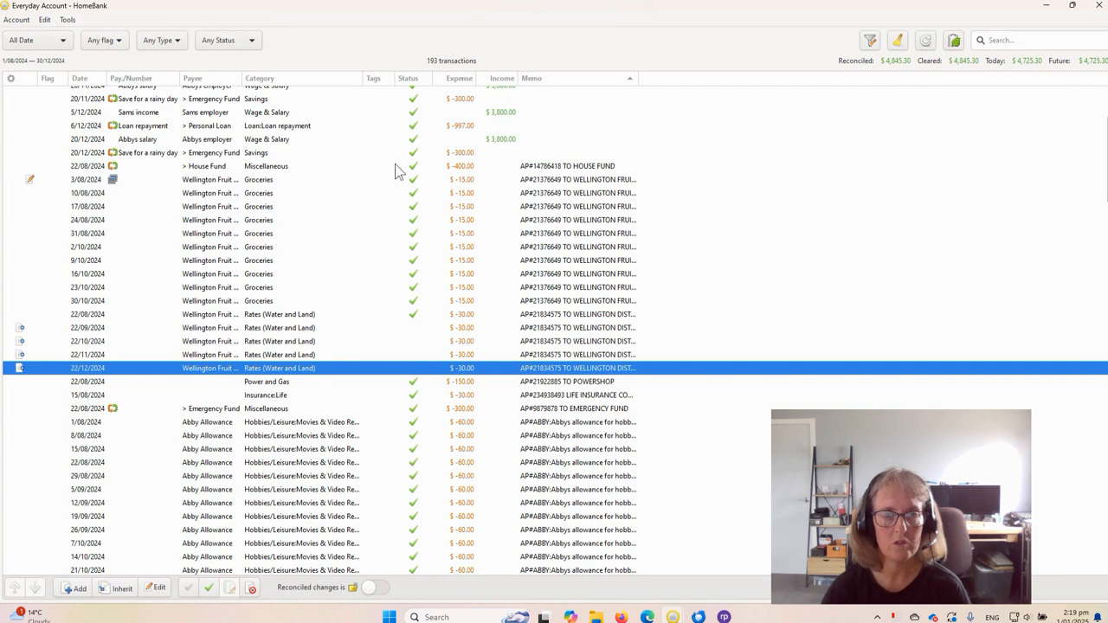
{"action": "double_click", "coordinate": [289, 355]}
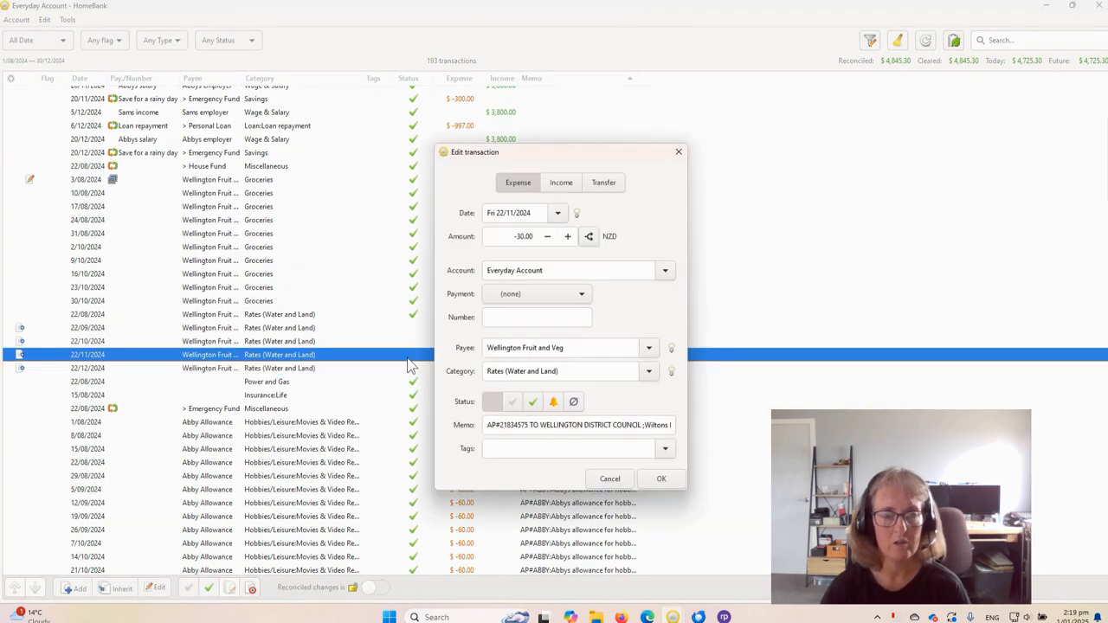
{"action": "left_click", "coordinate": [533, 403]}
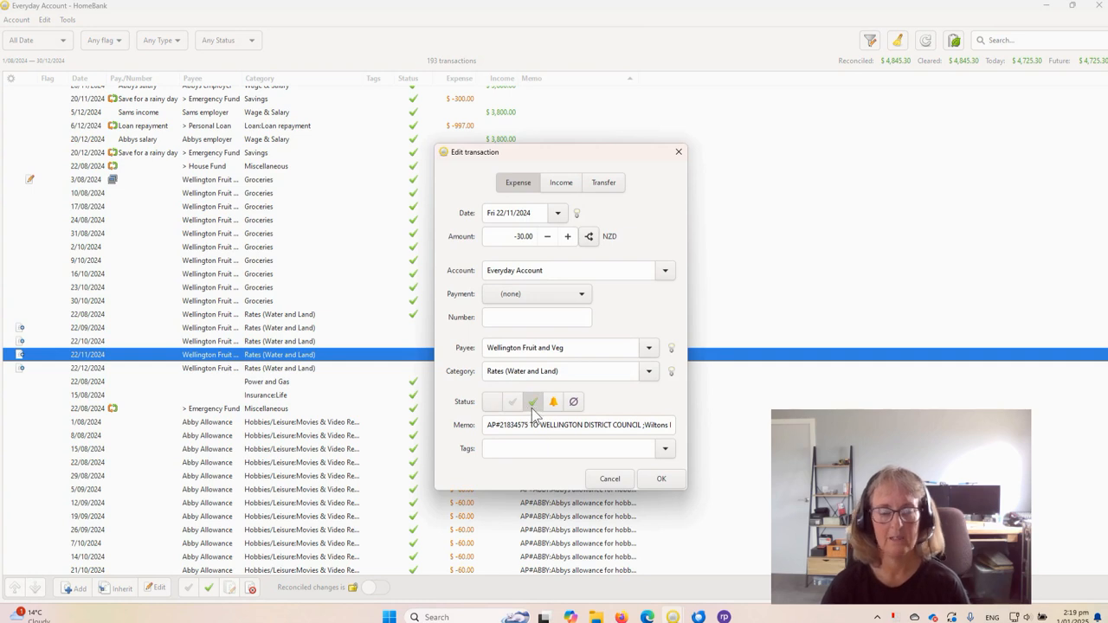
{"action": "left_click", "coordinate": [658, 478]}
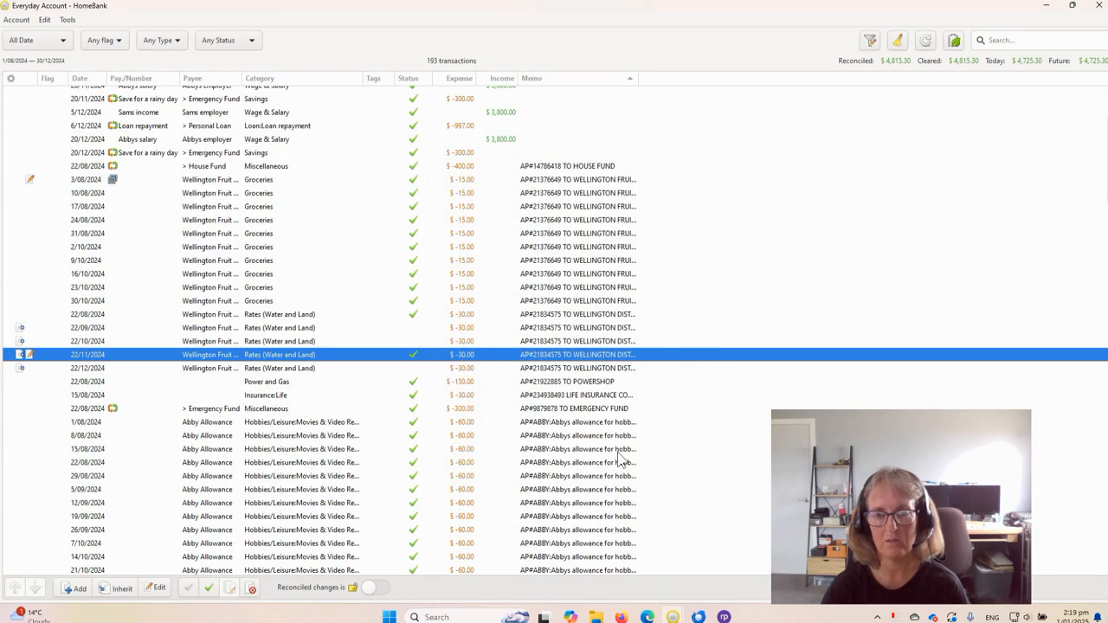
Mark the 22/09/2024, 22/10/2024 and 22/12/2024 Rates (Water and Land) transactions as reconciled together
{"action": "left_click", "coordinate": [291, 370]}
{"action": "left_click", "coordinate": [304, 342], "text": "ctrl"}
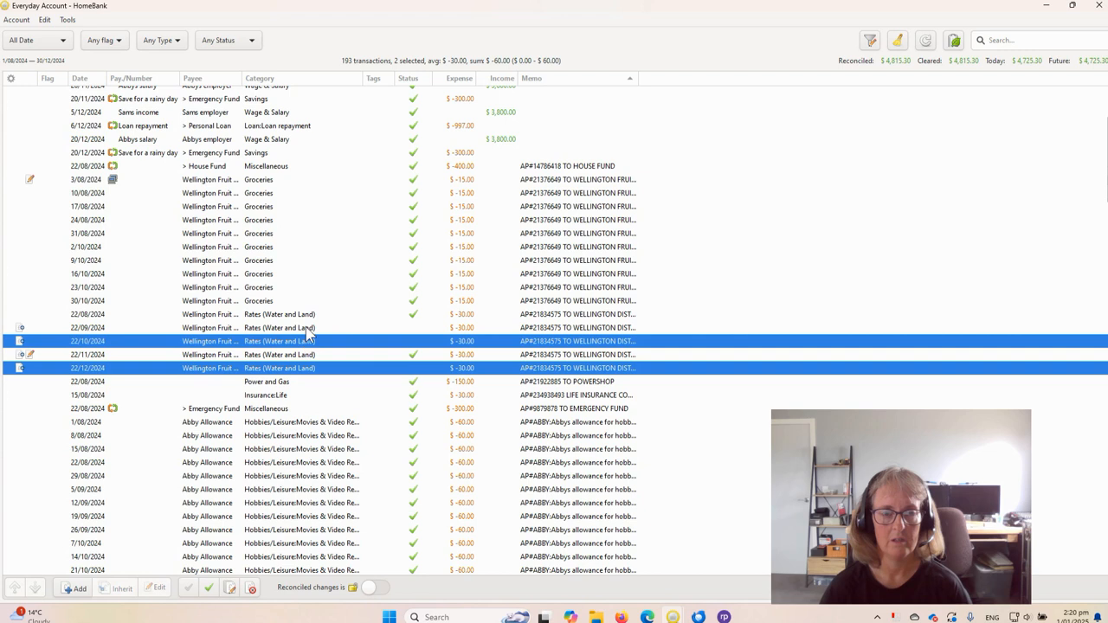
{"action": "left_click", "coordinate": [307, 329], "text": "ctrl"}
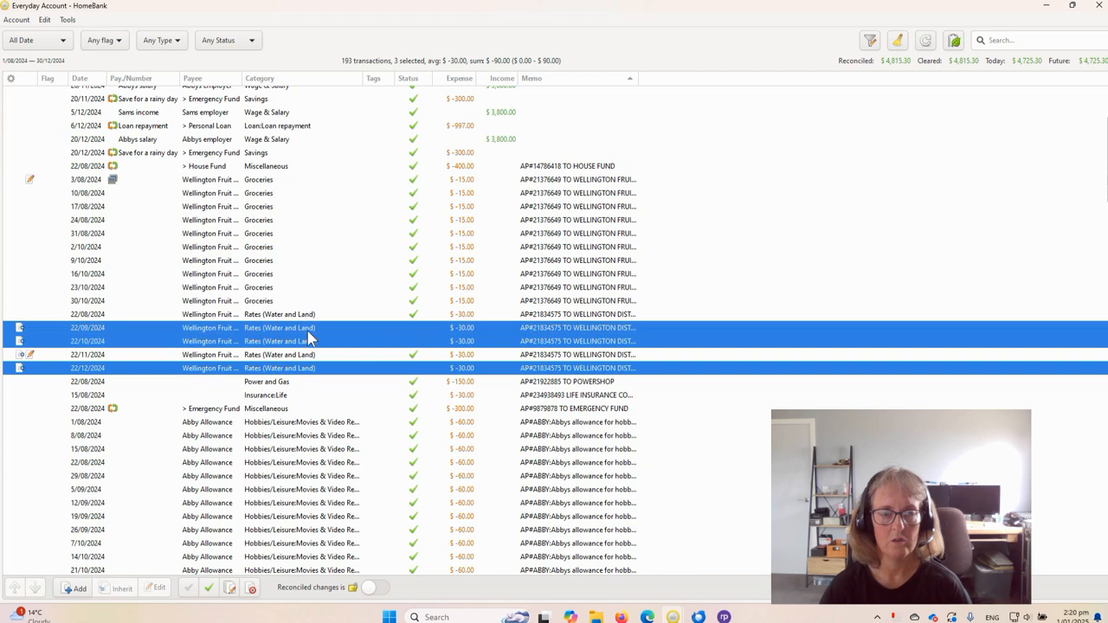
{"action": "left_click", "coordinate": [210, 588]}
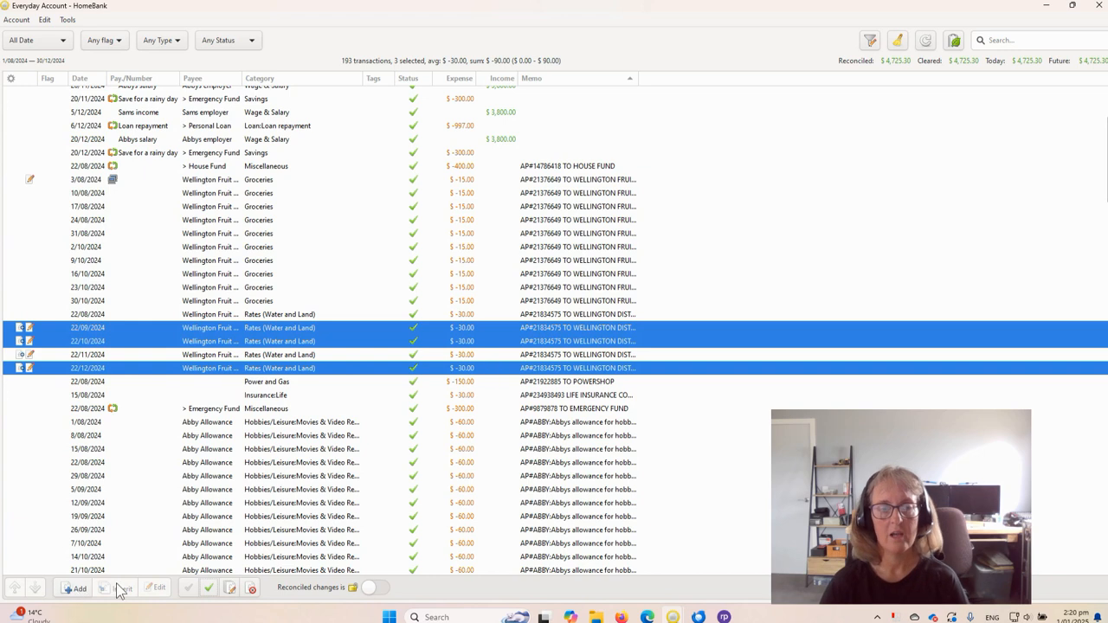
Lock changes to reconciled transactions with the 1/08/2024 allowance entry selected, and unlock them again
{"action": "left_click", "coordinate": [298, 423]}
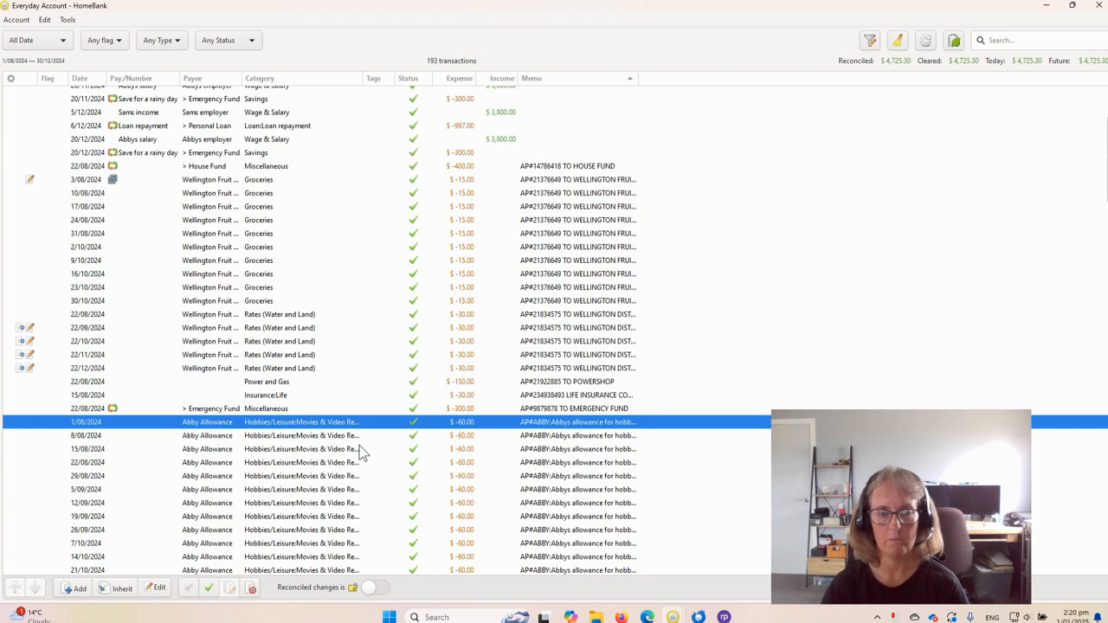
{"action": "left_click", "coordinate": [370, 589]}
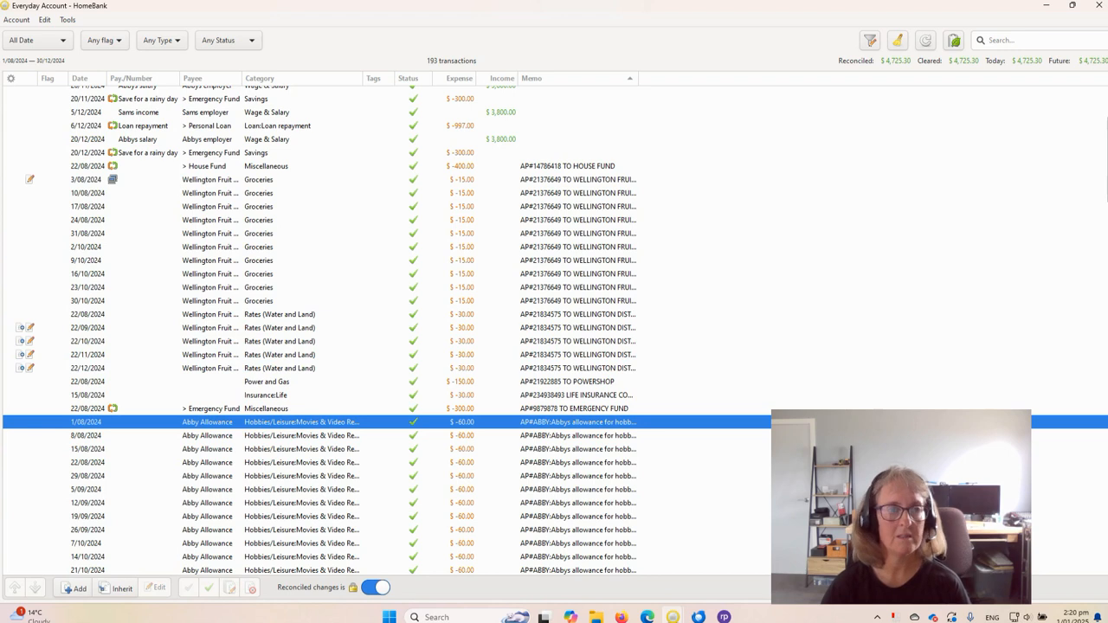
{"action": "left_click", "coordinate": [375, 588]}
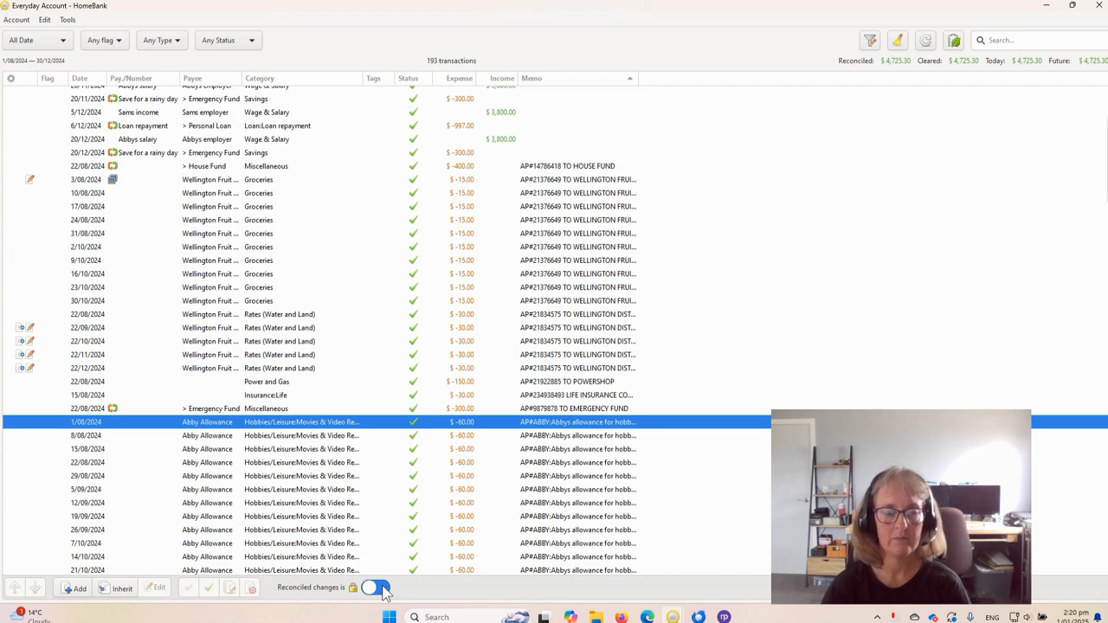
Sort the transactions by date, compare the ordering by category, and return to sorting by date
{"action": "left_click", "coordinate": [80, 79]}
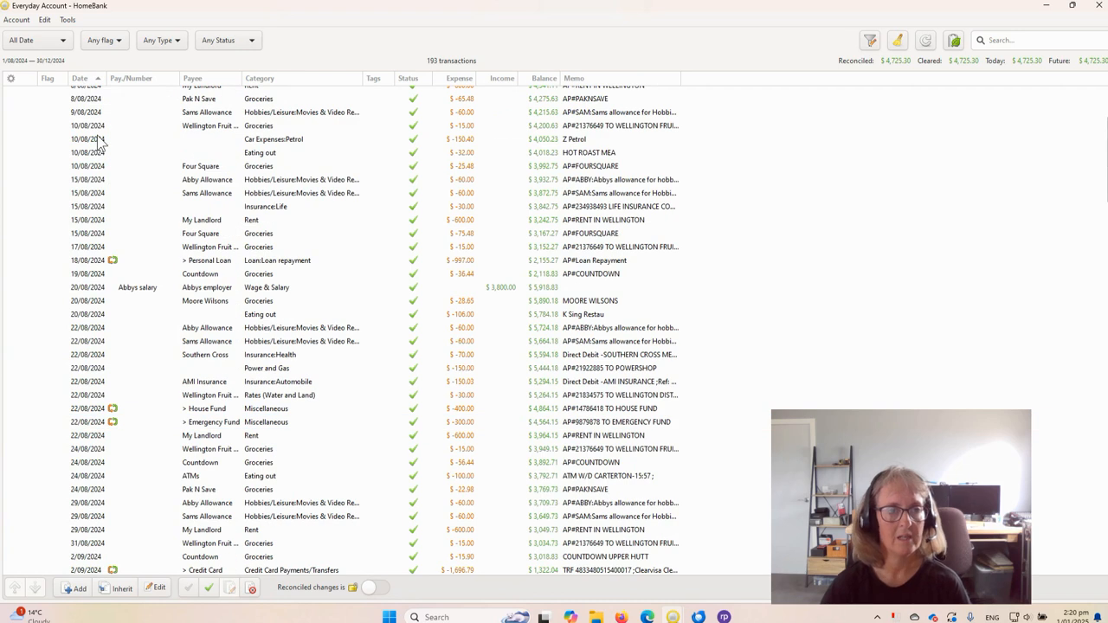
{"action": "left_click", "coordinate": [264, 80]}
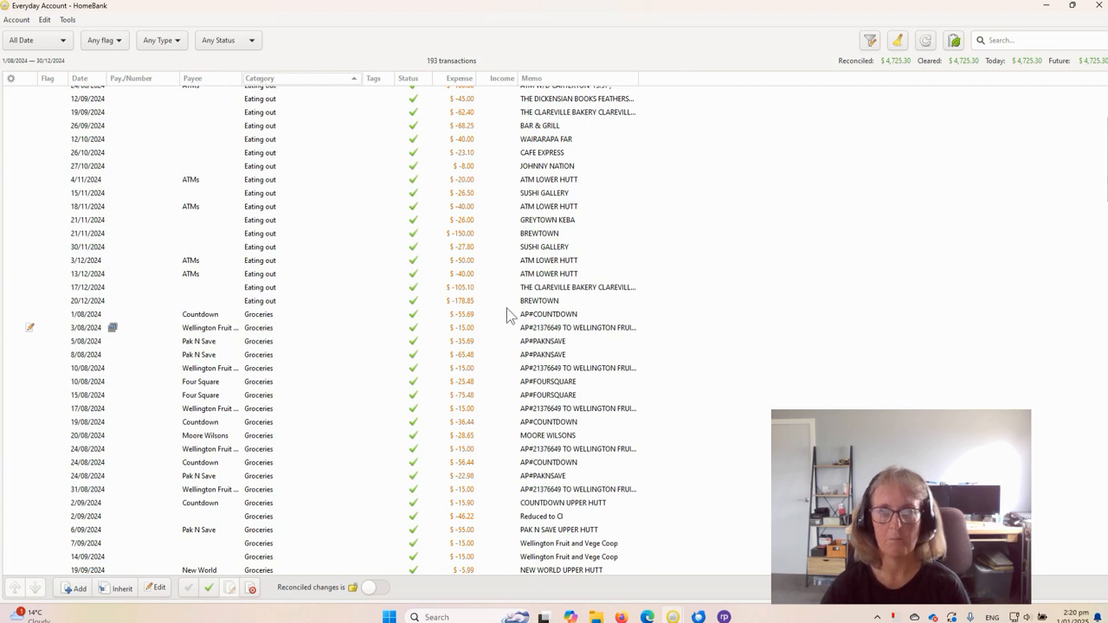
{"action": "left_click", "coordinate": [80, 78]}
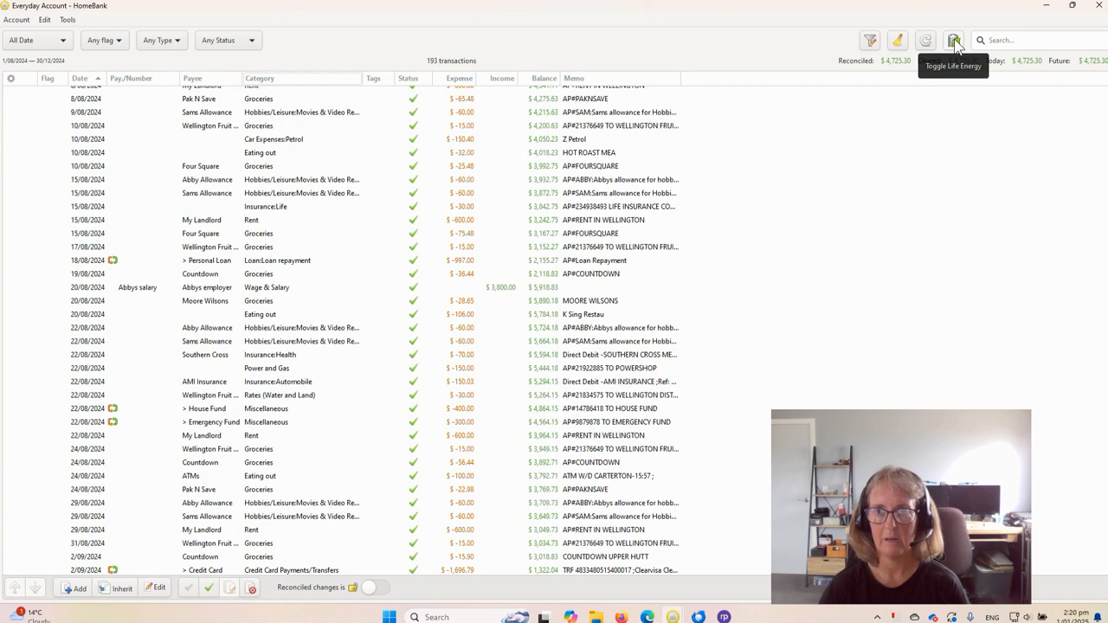
Minimise the account window, open the file properties to review the Life Energy earn by hour setting, and accept them
{"action": "left_click", "coordinate": [1048, 7]}
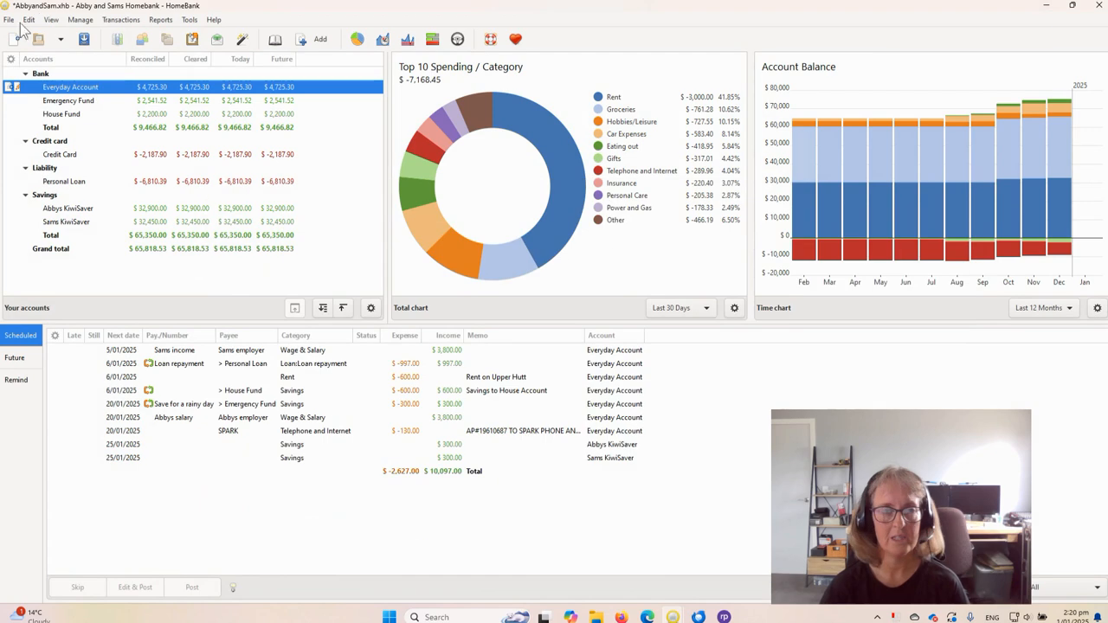
{"action": "left_click", "coordinate": [8, 21]}
{"action": "left_click", "coordinate": [44, 171]}
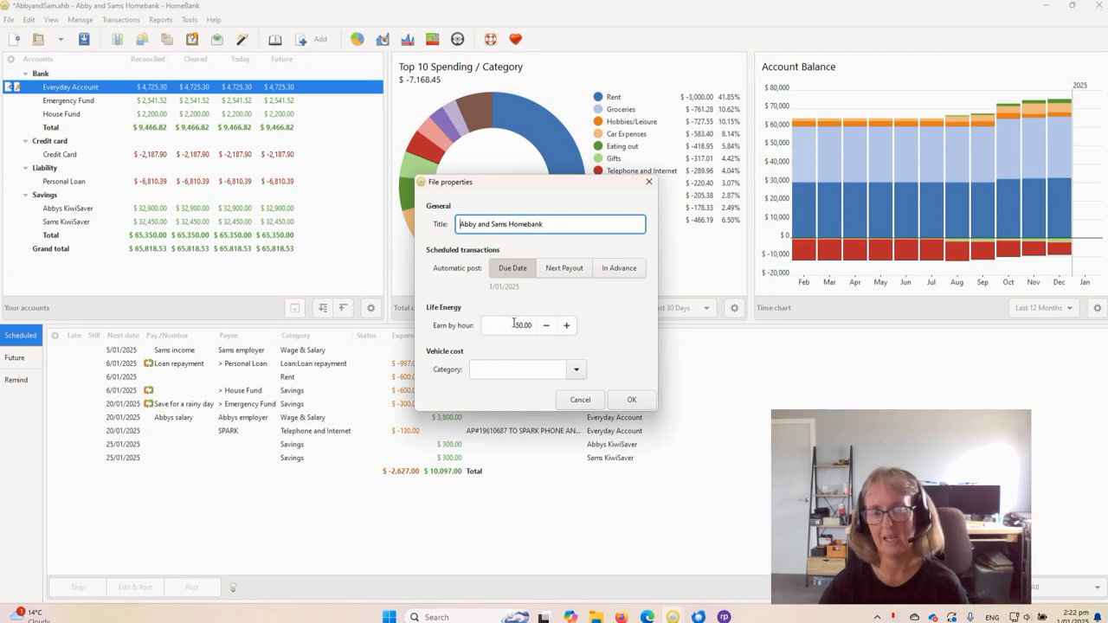
{"action": "left_click", "coordinate": [631, 400]}
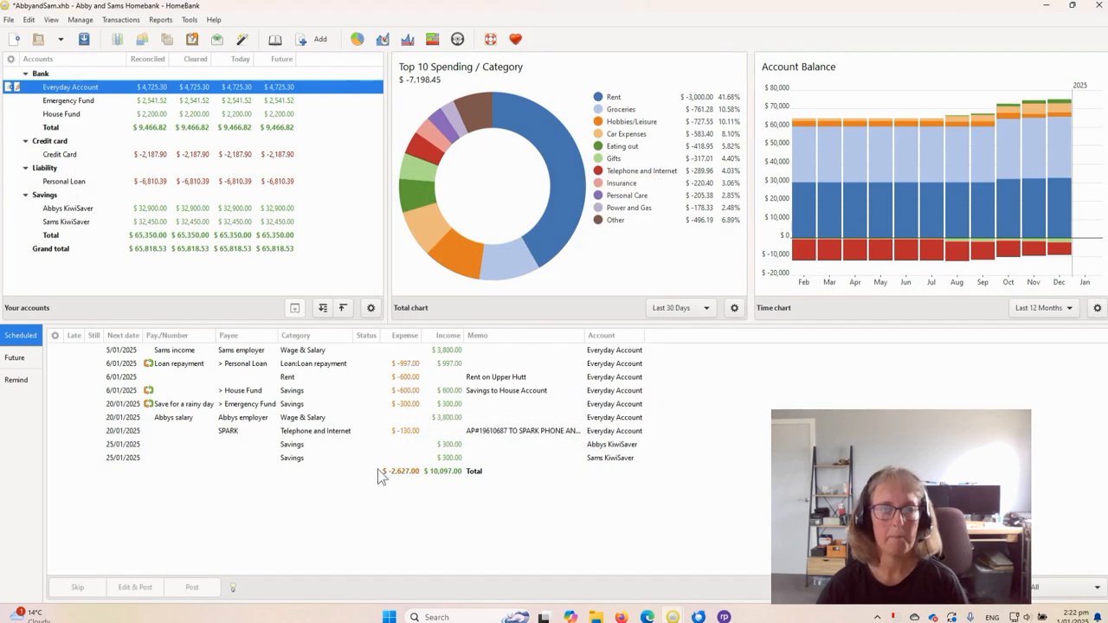
Close the Everyday Account window that is still open and reopen the account from the accounts list
{"action": "mouse_move", "coordinate": [675, 615]}
{"action": "left_click", "coordinate": [717, 546]}
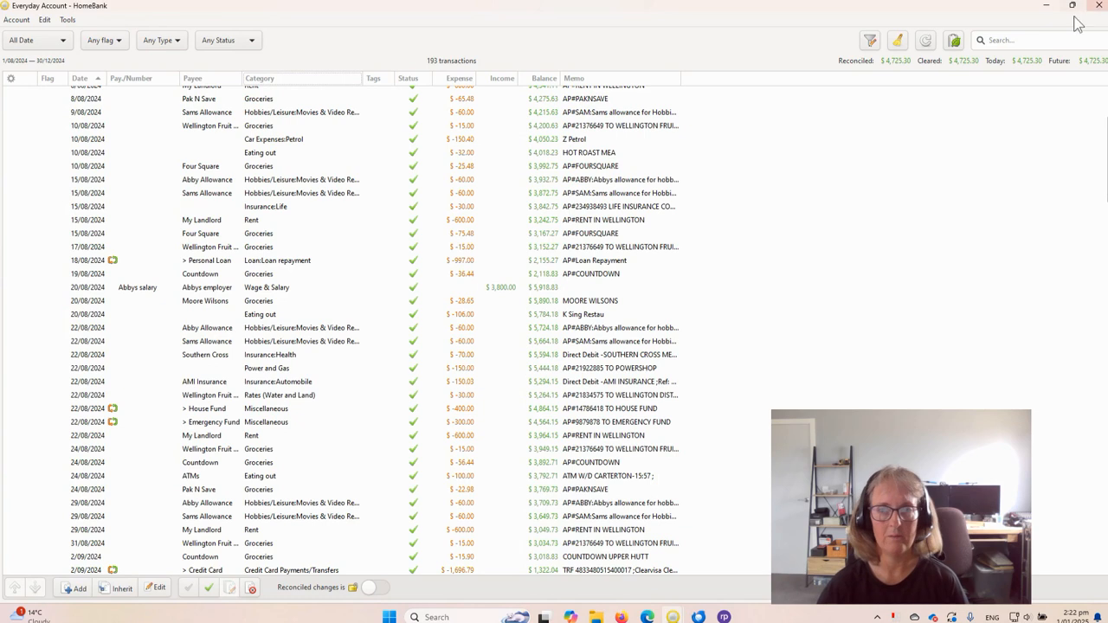
{"action": "left_click", "coordinate": [1099, 5]}
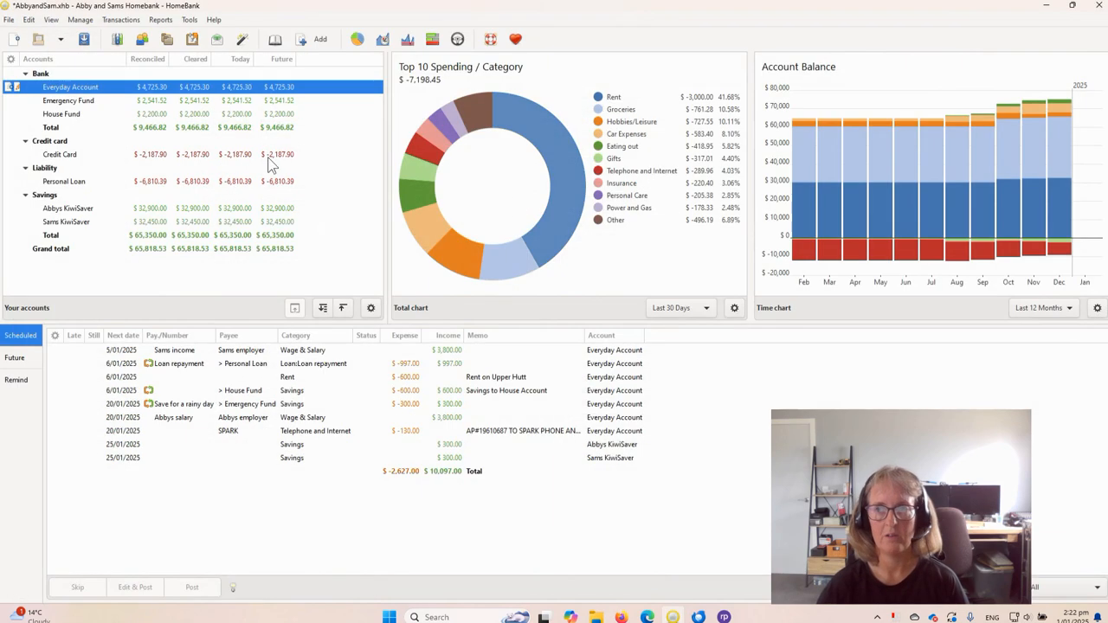
{"action": "double_click", "coordinate": [87, 89]}
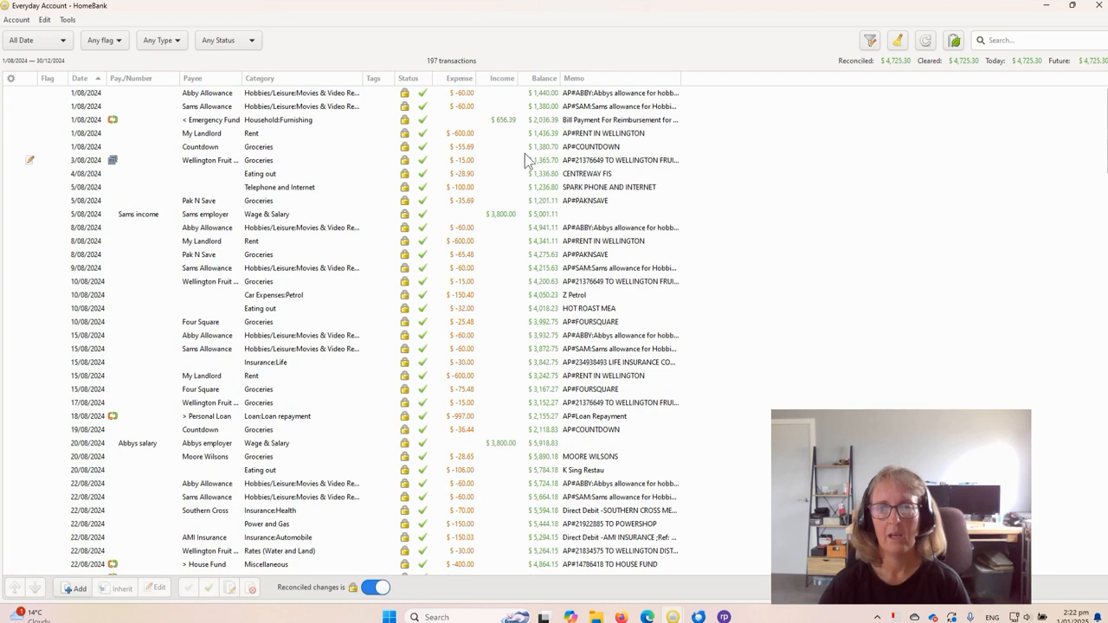
Turn on Life Energy and examine the working time for the 4/08/2024 Eating out and 1/08/2024 Rent expenses
{"action": "left_click", "coordinate": [955, 41]}
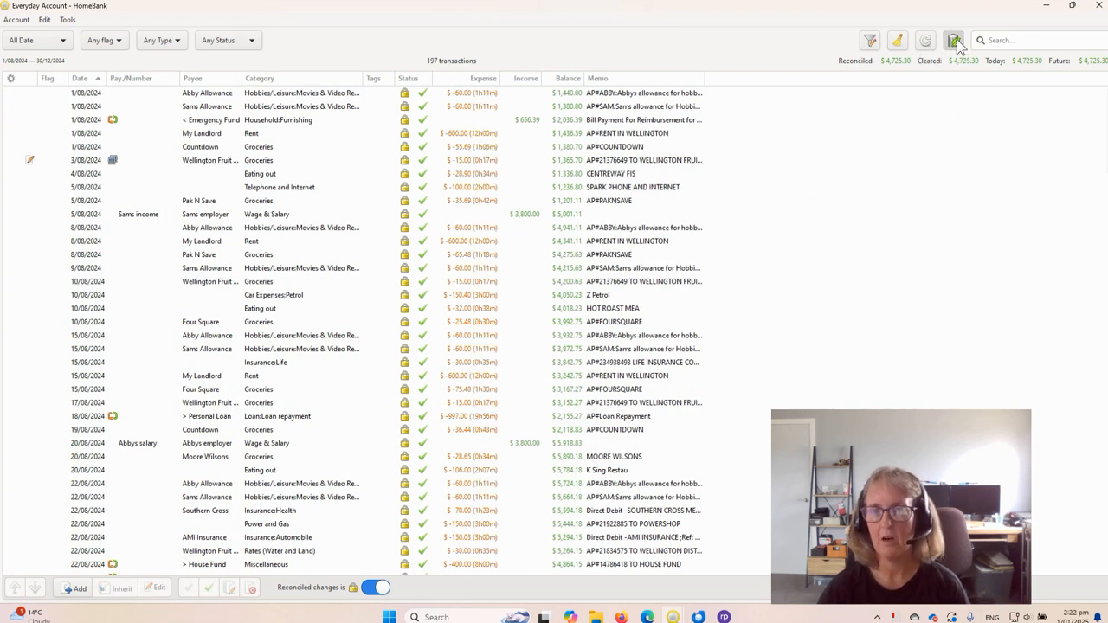
{"action": "left_click", "coordinate": [459, 177]}
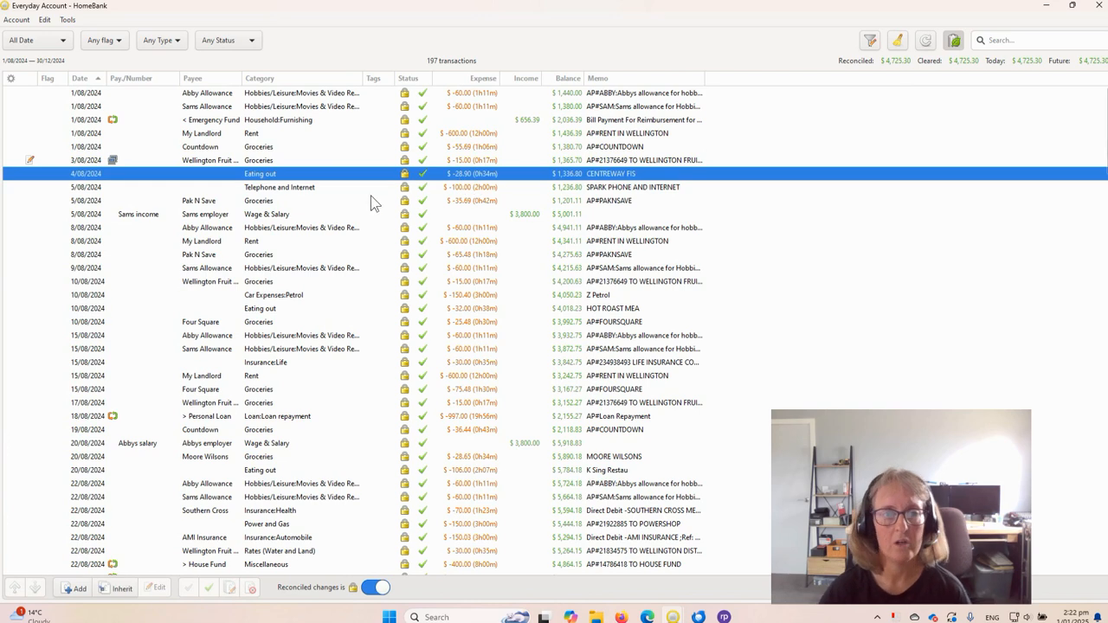
{"action": "left_click", "coordinate": [248, 136]}
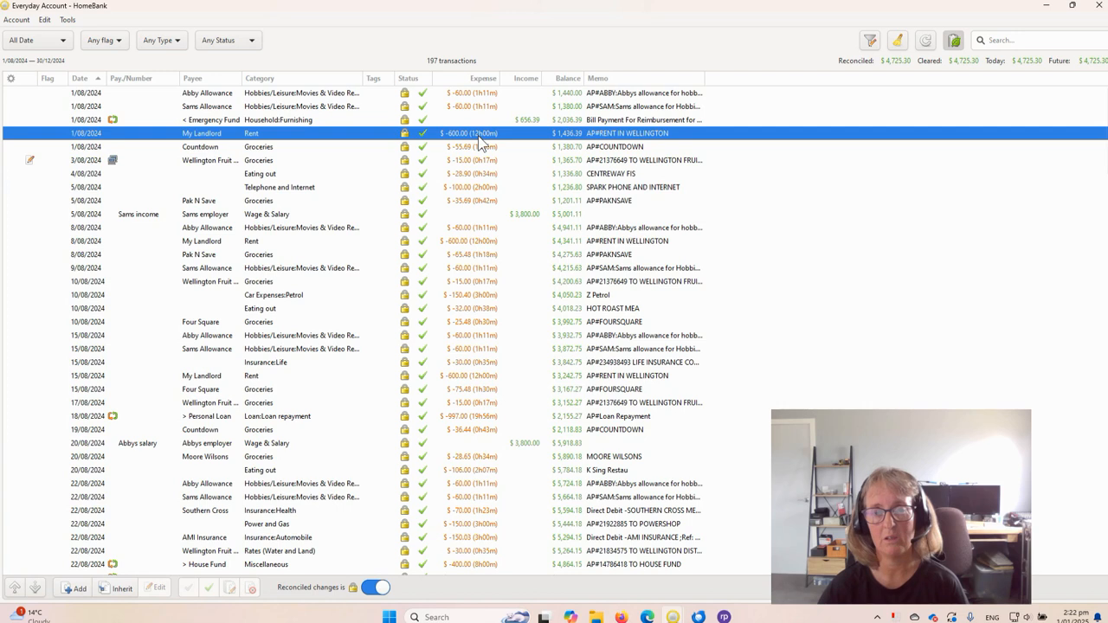
Close the Everyday Account window and open the Statistics report
{"action": "left_click", "coordinate": [260, 257]}
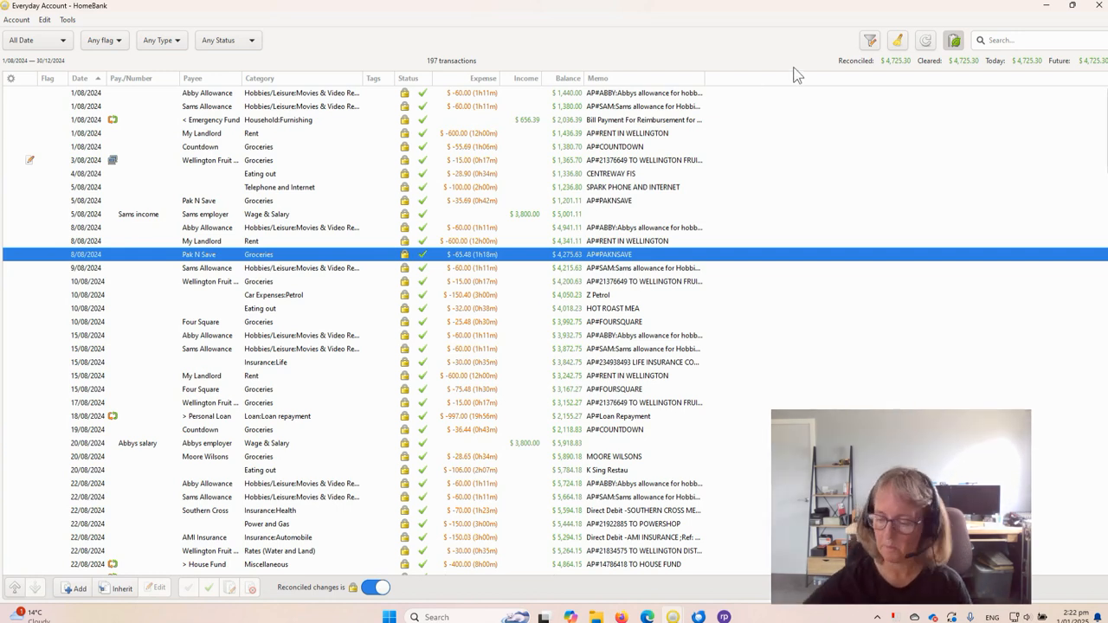
{"action": "left_click", "coordinate": [1098, 5]}
{"action": "left_click", "coordinate": [161, 19]}
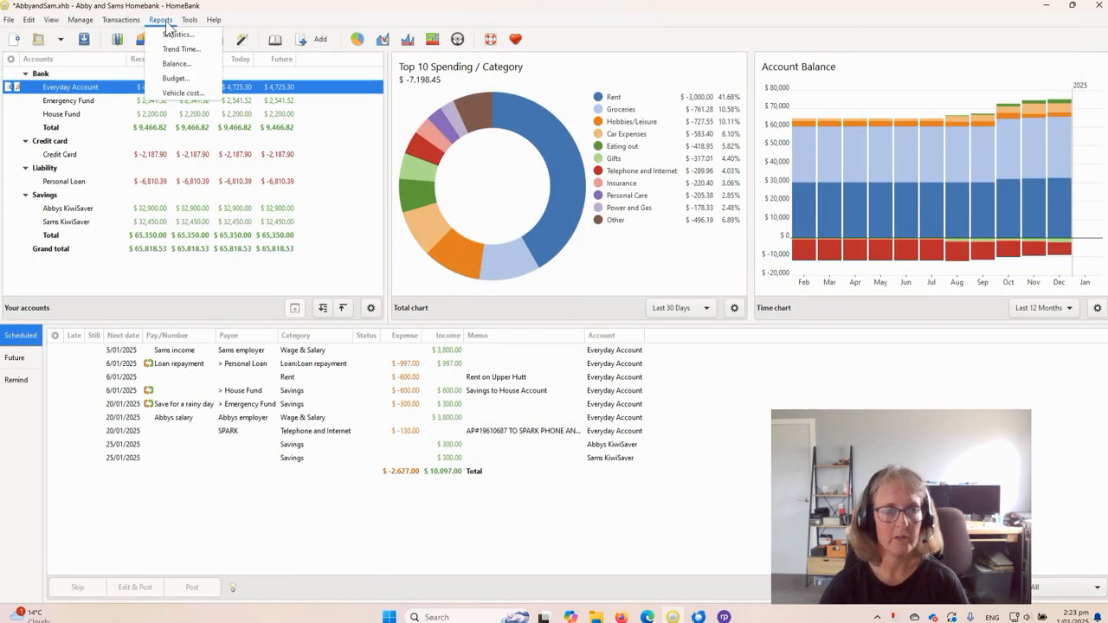
{"action": "left_click", "coordinate": [173, 44]}
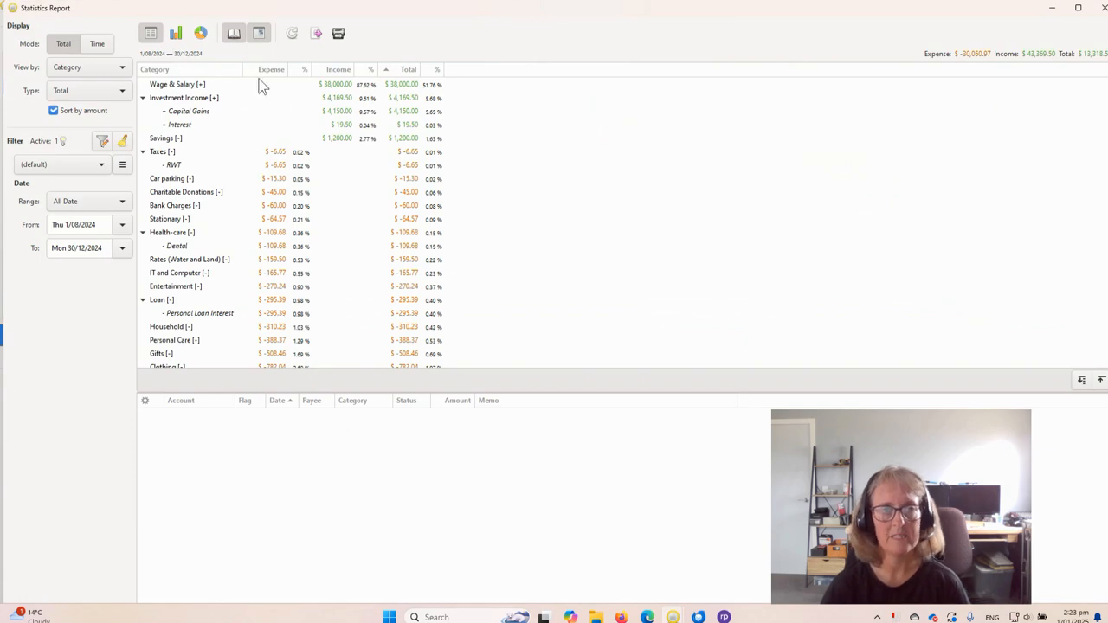
Enlarge the category results table and hide its percentage columns
{"action": "left_click", "coordinate": [260, 35]}
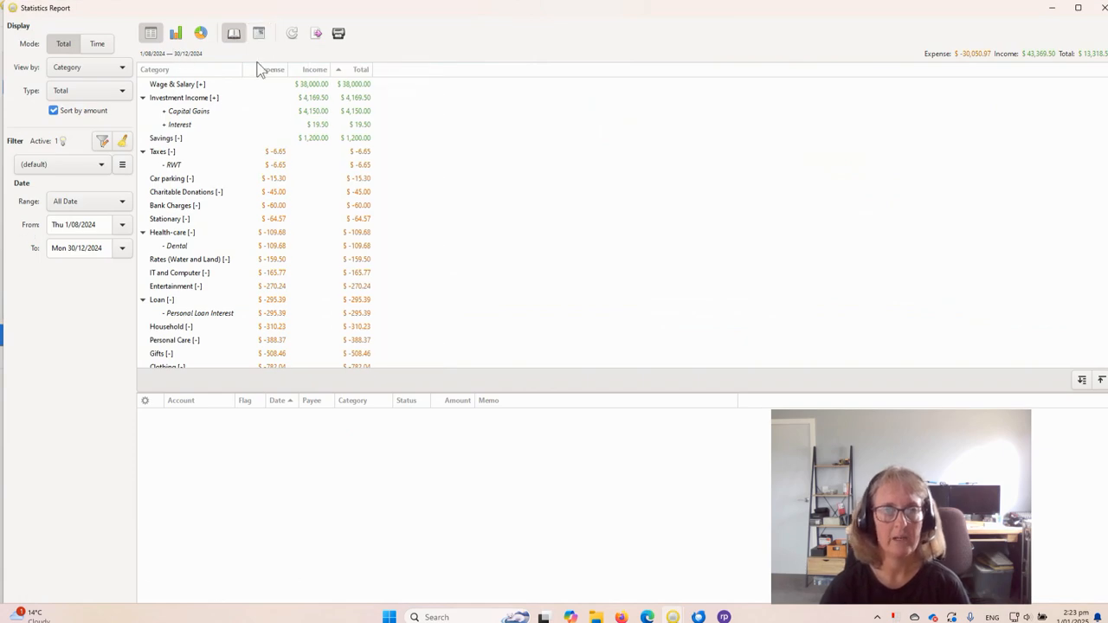
{"action": "left_click", "coordinate": [260, 36]}
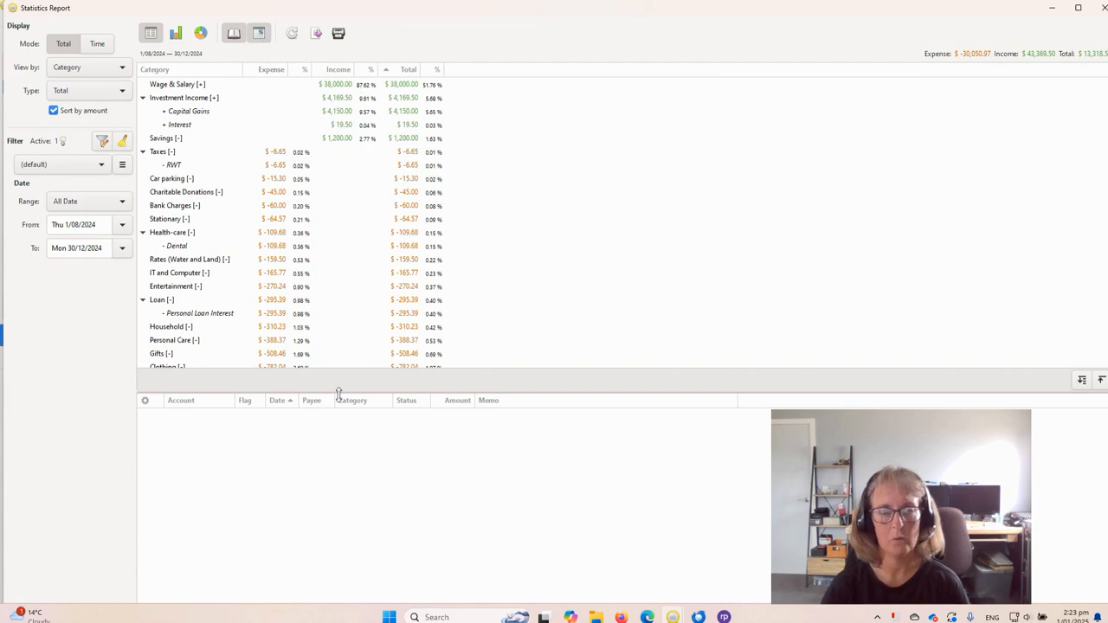
{"action": "left_click_drag", "start_coordinate": [338, 389], "coordinate": [345, 537]}
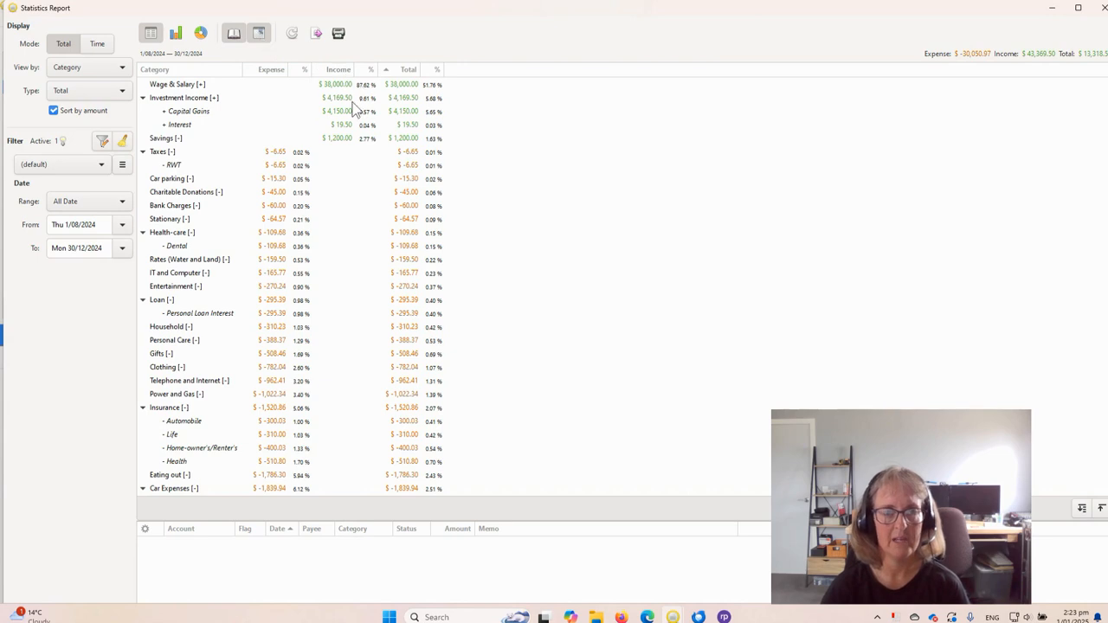
{"action": "left_click", "coordinate": [255, 37]}
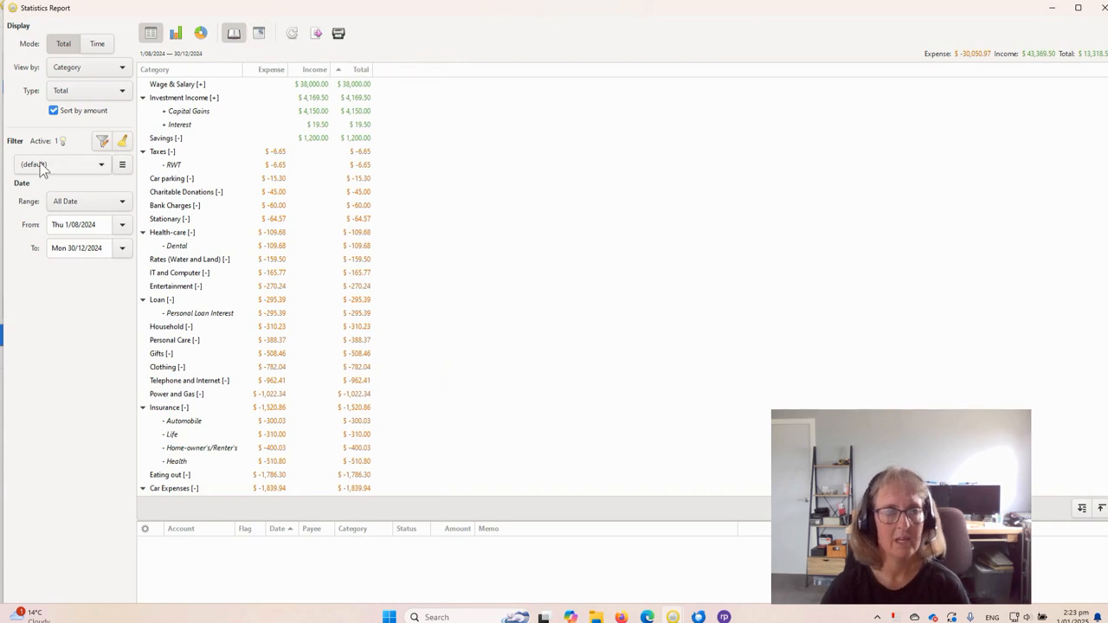
Switch the report to Time mode with the forecast kept on, and display it as a 100% stacked column chart
{"action": "left_click", "coordinate": [97, 48]}
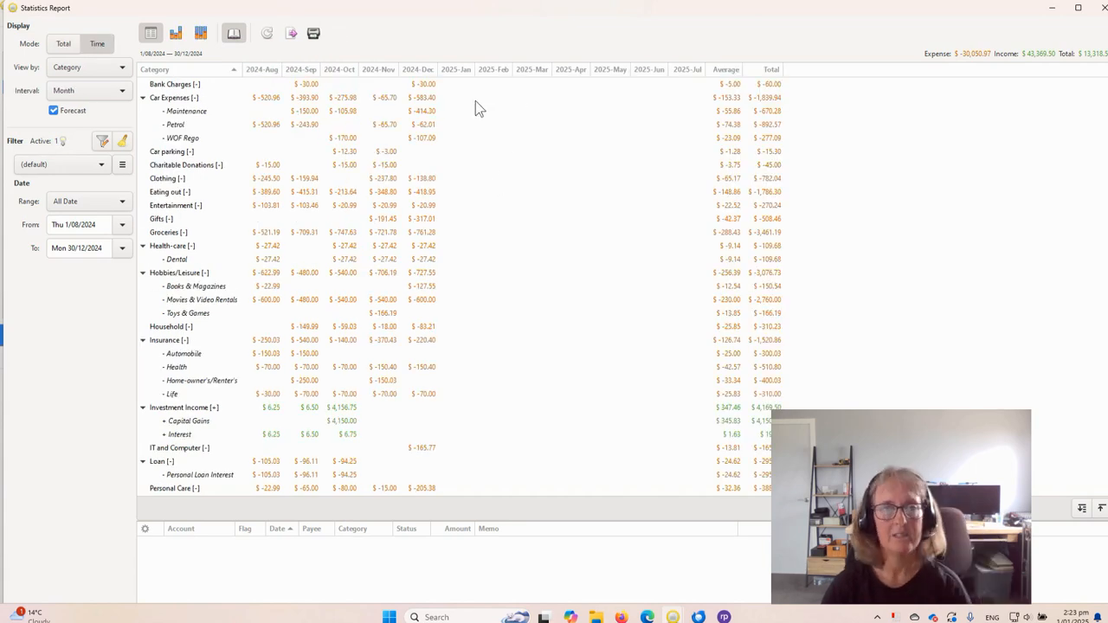
{"action": "left_click", "coordinate": [53, 111]}
{"action": "left_click", "coordinate": [53, 111]}
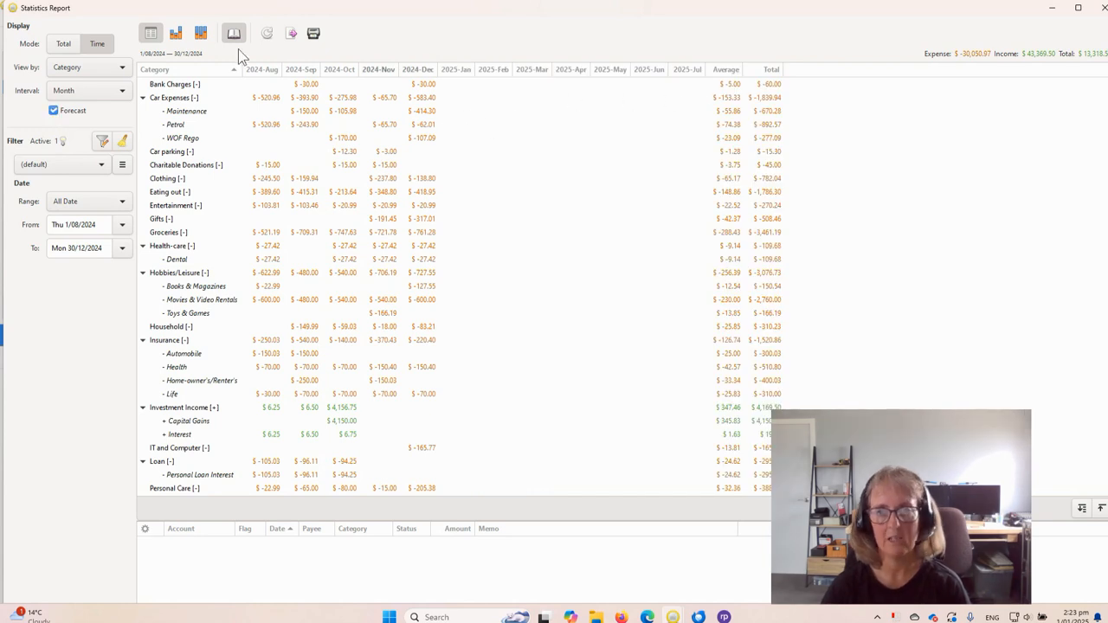
{"action": "left_click", "coordinate": [201, 34]}
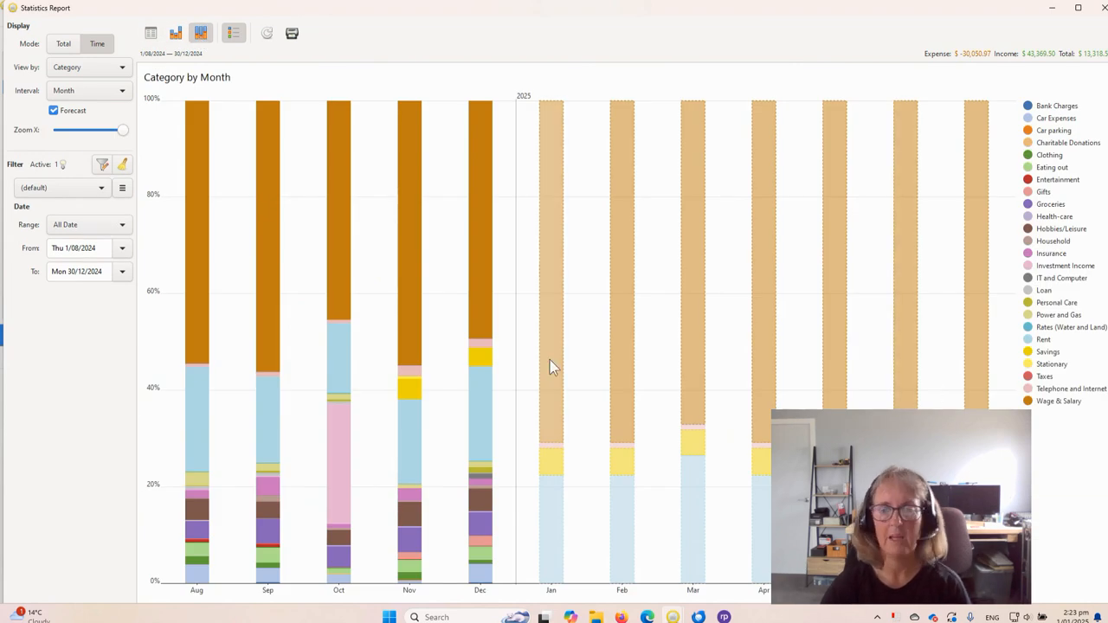
{"action": "mouse_move", "coordinate": [550, 360]}
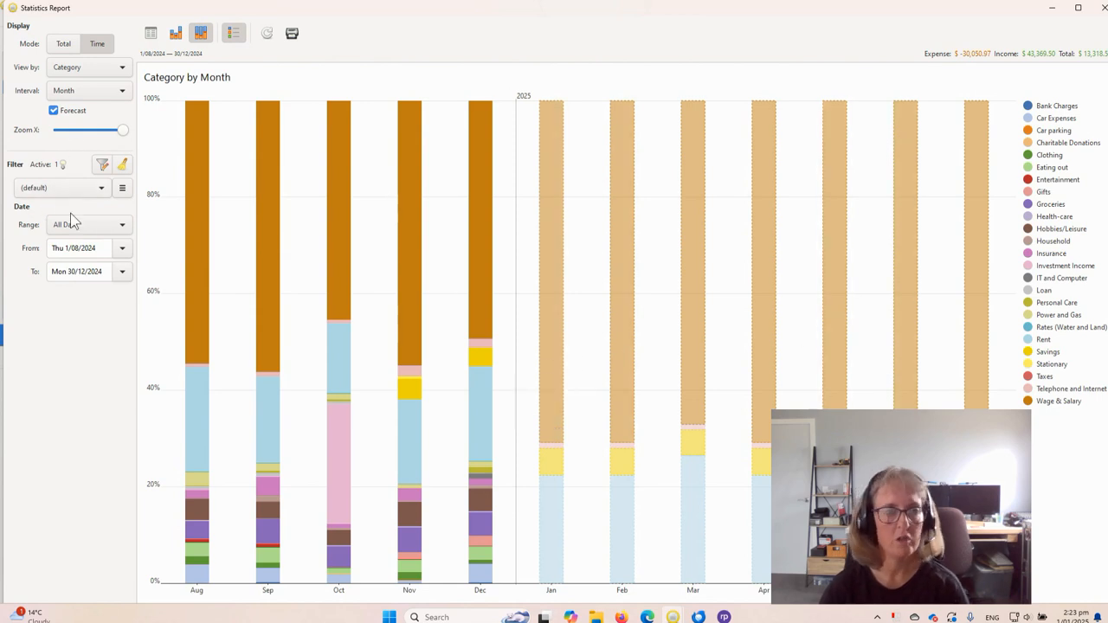
Compare the chart over Last 30 Days and Last 12 Months, and set the date range to Last 90 Days
{"action": "left_click", "coordinate": [122, 226]}
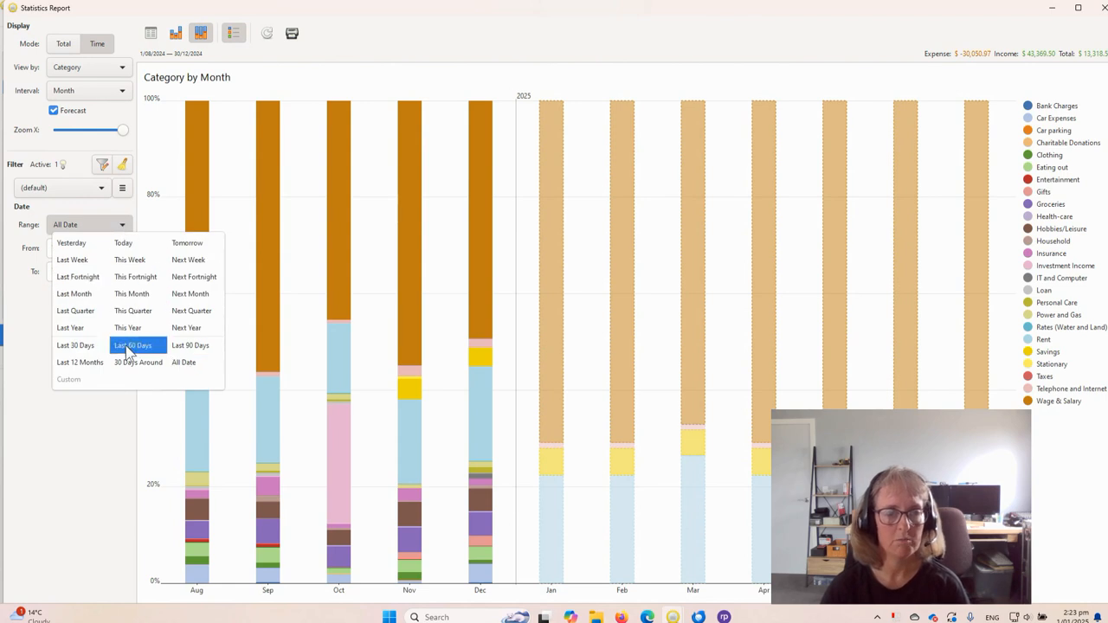
{"action": "left_click", "coordinate": [67, 347]}
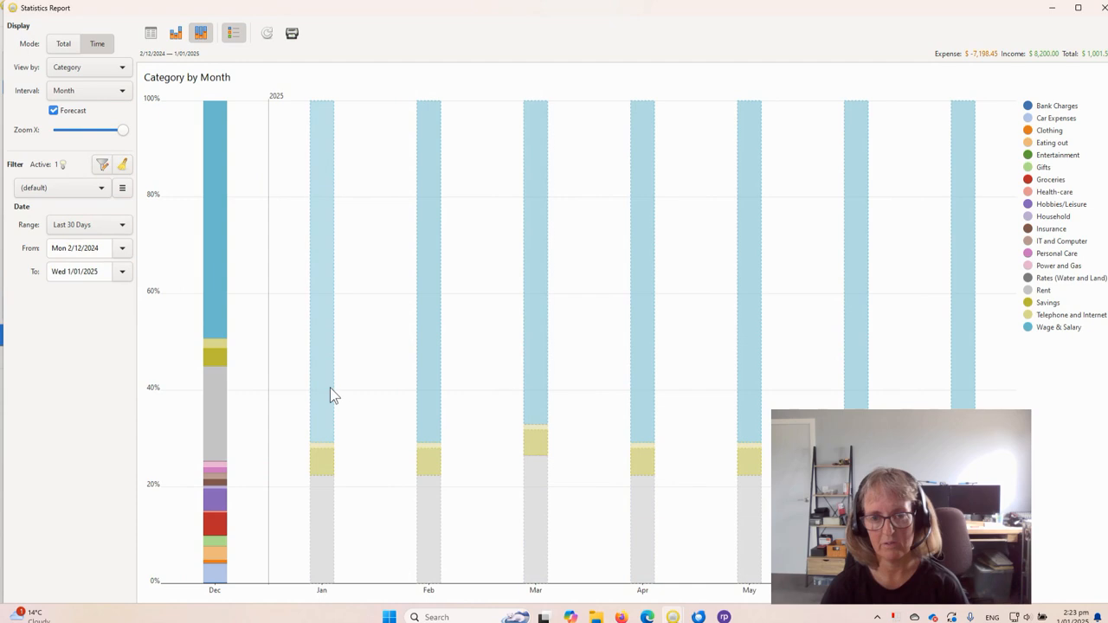
{"action": "left_click", "coordinate": [122, 227]}
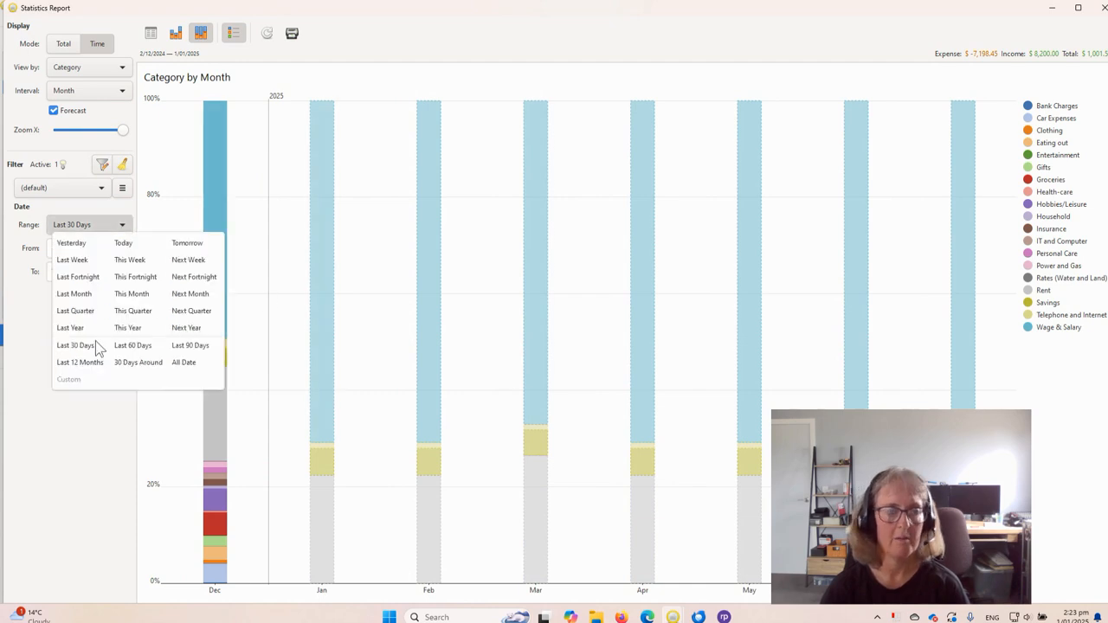
{"action": "left_click", "coordinate": [86, 362]}
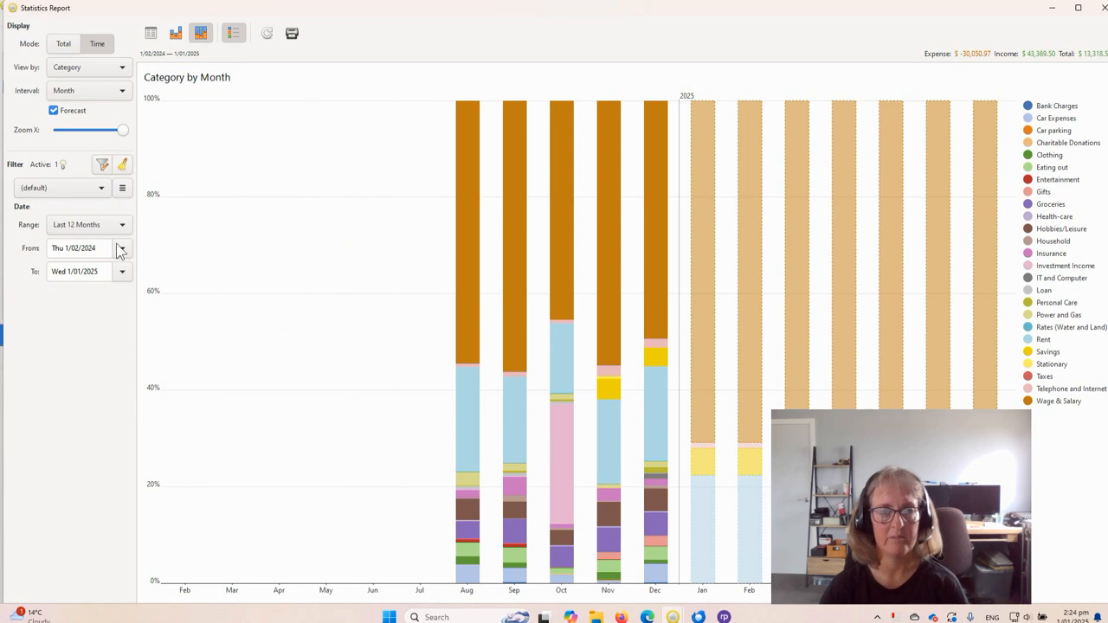
{"action": "left_click", "coordinate": [122, 225]}
{"action": "left_click", "coordinate": [129, 344]}
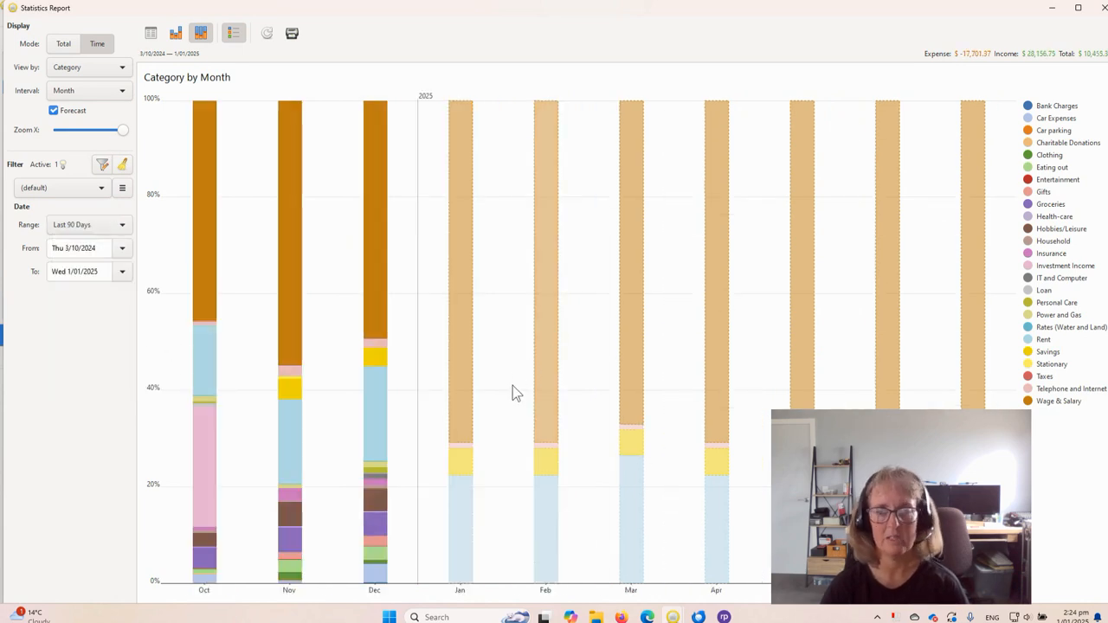
Examine the January 2025 forecast amounts for wages, savings, rent, and telephone and internet, plus the February rent forecast
{"action": "mouse_move", "coordinate": [460, 354]}
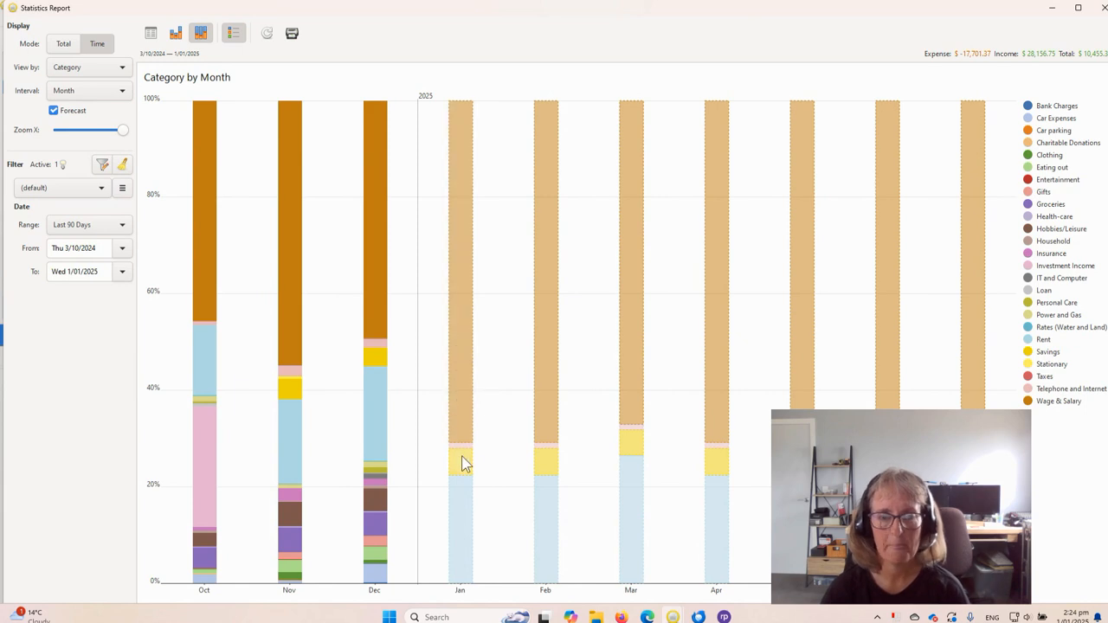
{"action": "mouse_move", "coordinate": [462, 459]}
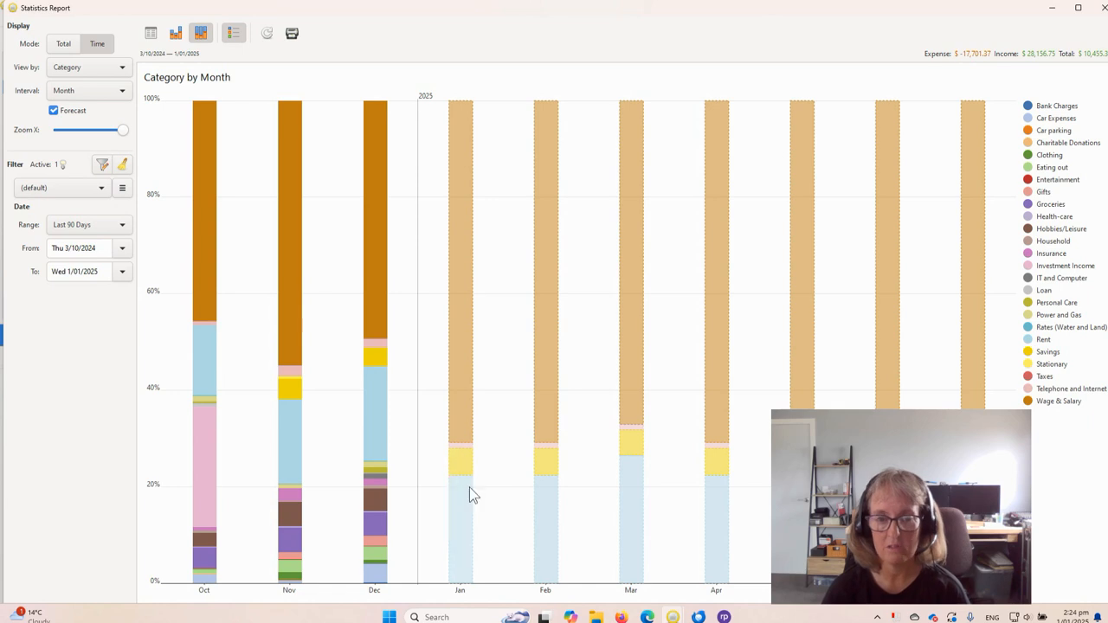
{"action": "mouse_move", "coordinate": [461, 513]}
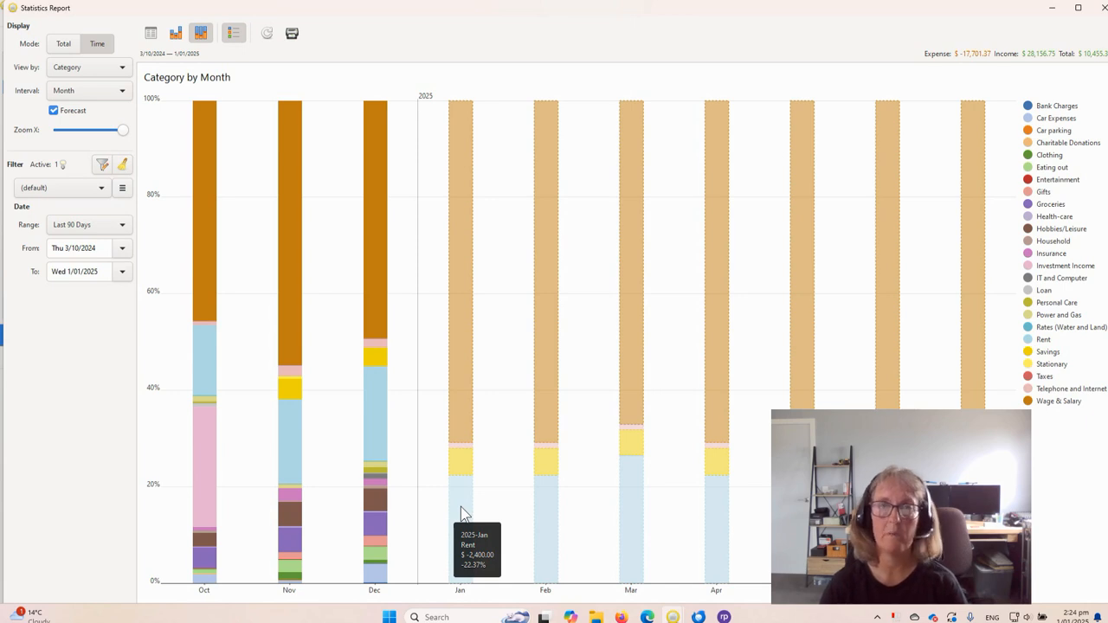
{"action": "mouse_move", "coordinate": [547, 494]}
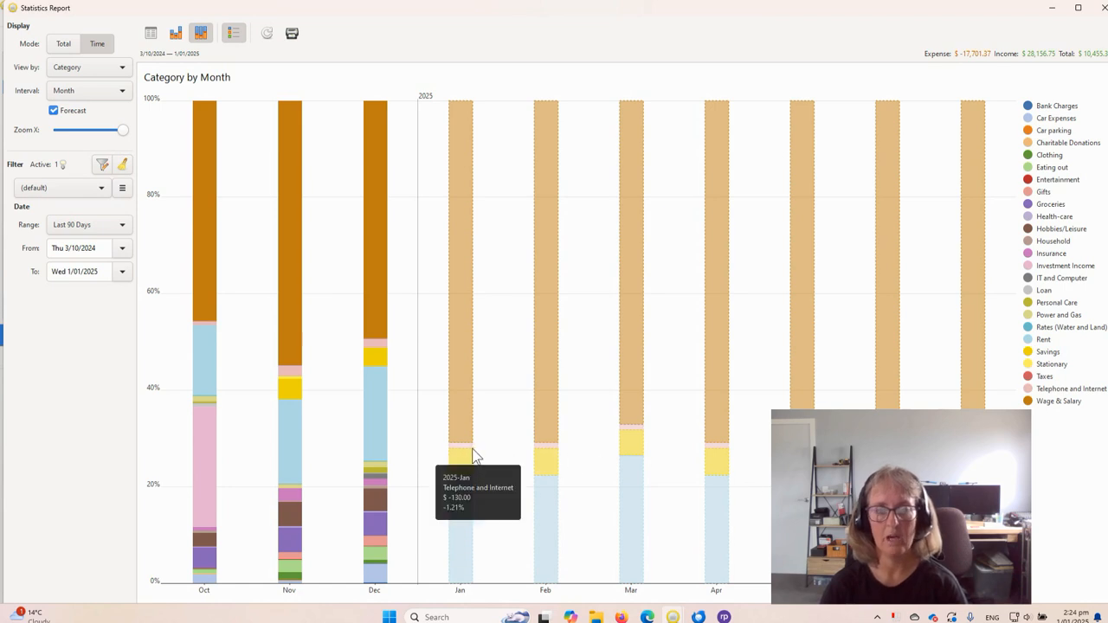
{"action": "mouse_move", "coordinate": [460, 426]}
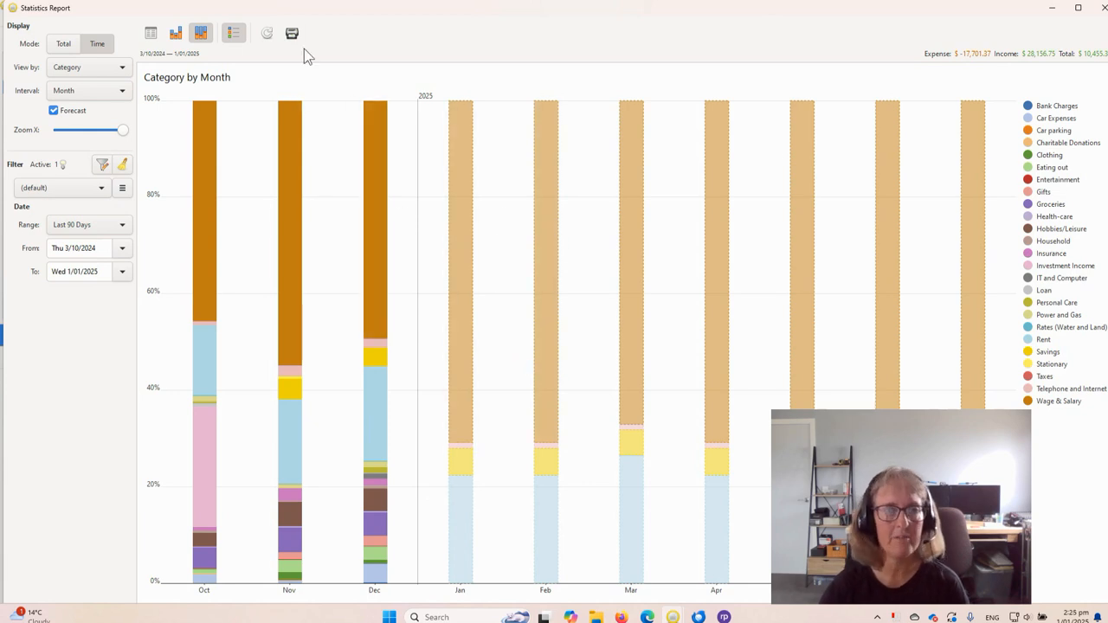
Open the default filter for editing and review its Type, Status, Account and Category criteria
{"action": "left_click", "coordinate": [102, 165]}
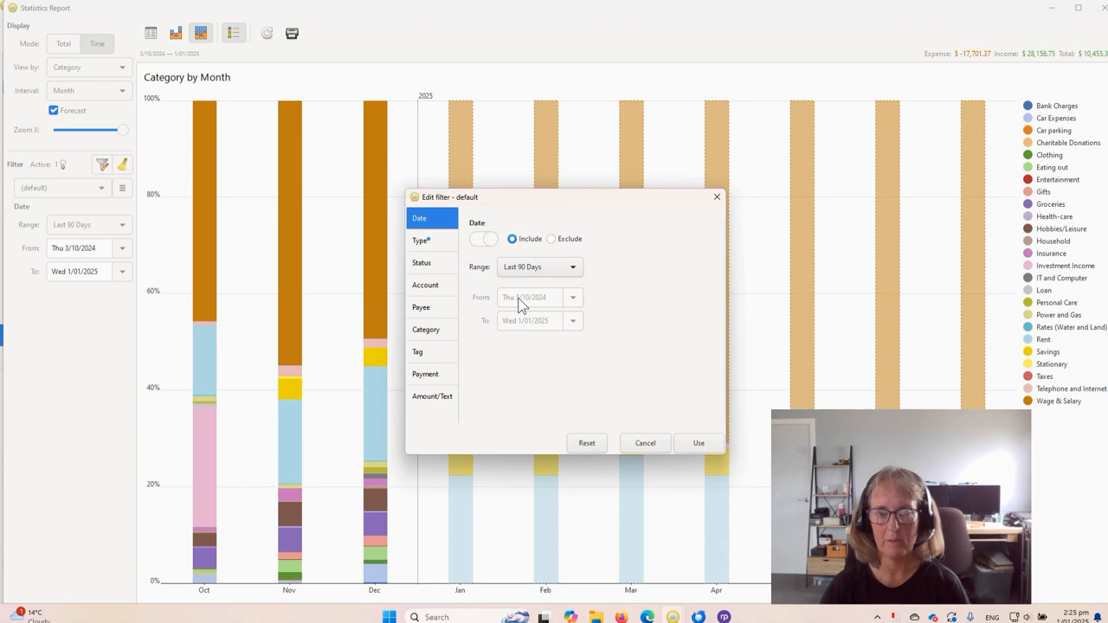
{"action": "left_click", "coordinate": [423, 246]}
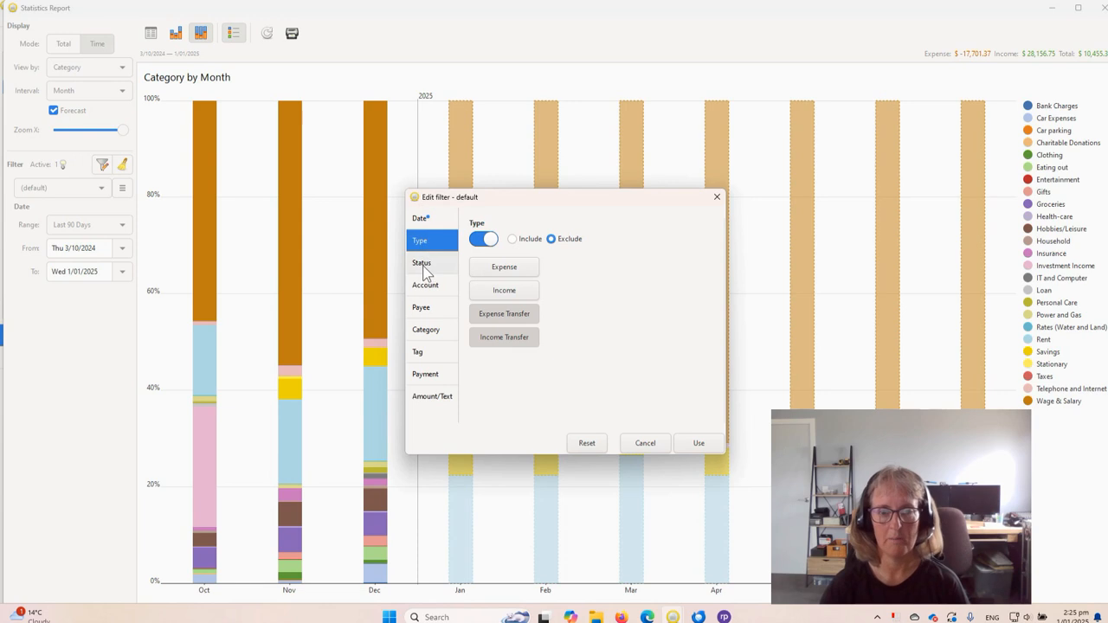
{"action": "left_click", "coordinate": [423, 263]}
{"action": "left_click", "coordinate": [428, 285]}
{"action": "left_click", "coordinate": [424, 330]}
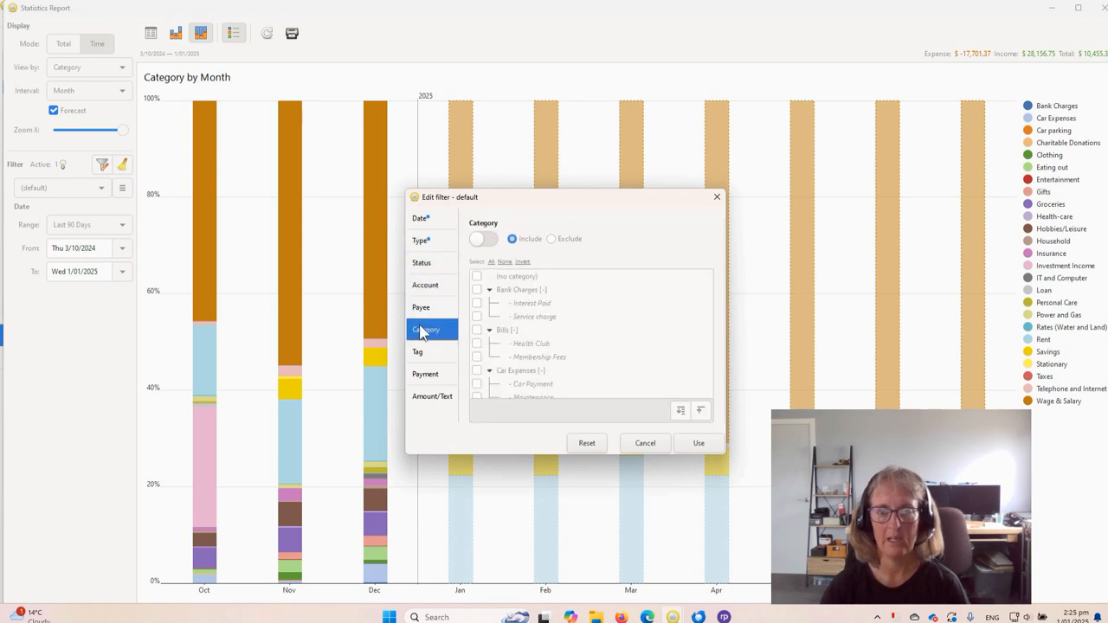
Enable the category filter in Exclude mode and collapse the Car Expenses, Bills and Bank Charges groups
{"action": "left_click", "coordinate": [483, 241]}
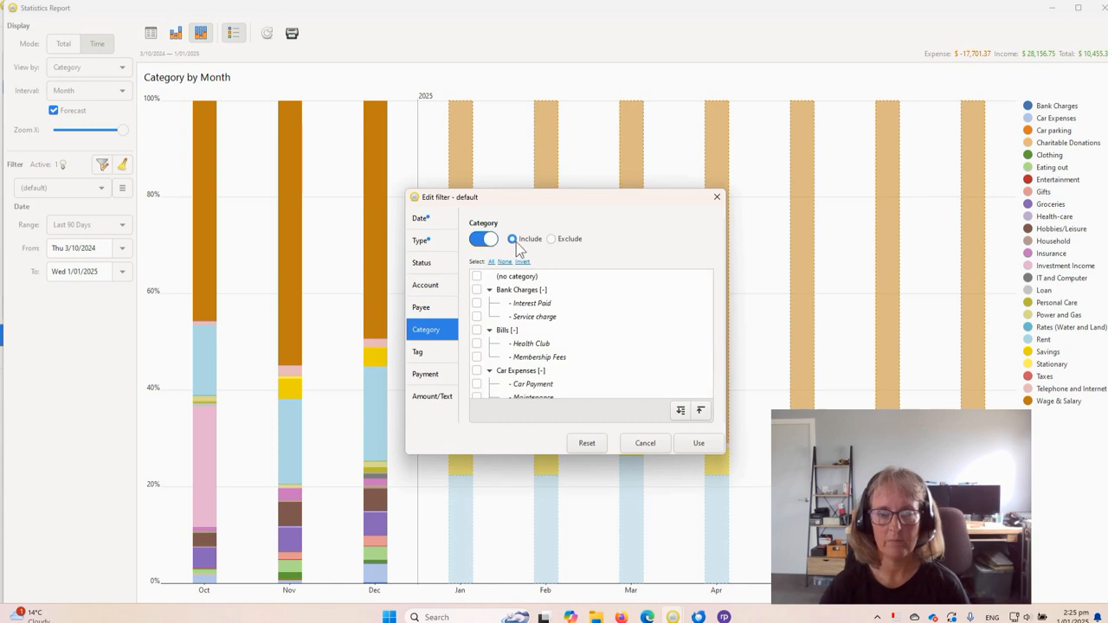
{"action": "left_click", "coordinate": [553, 240]}
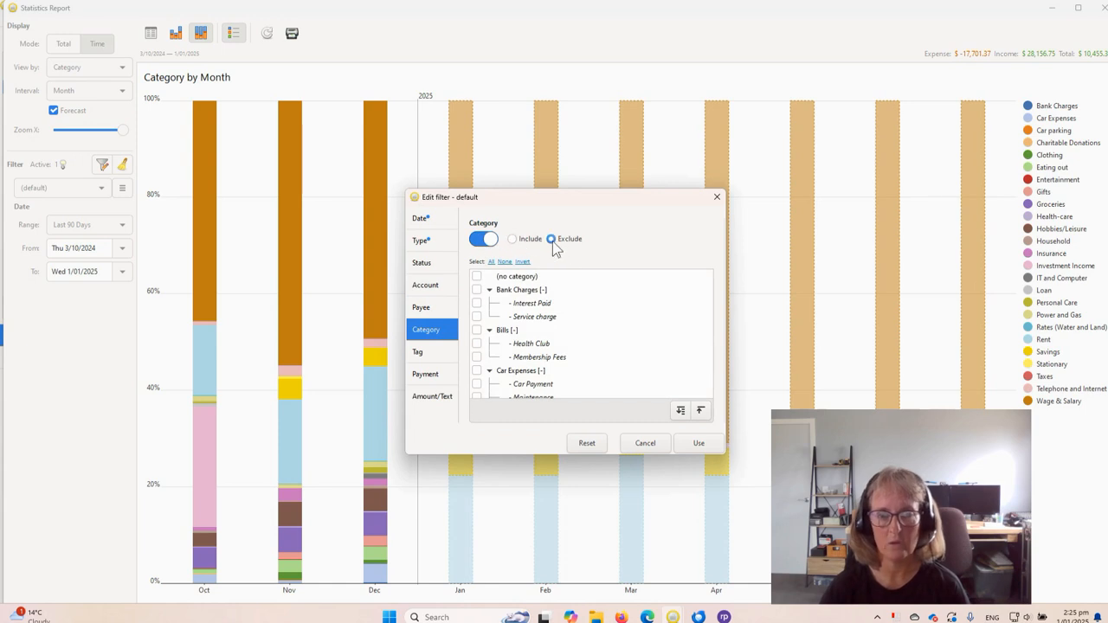
{"action": "left_click", "coordinate": [489, 371]}
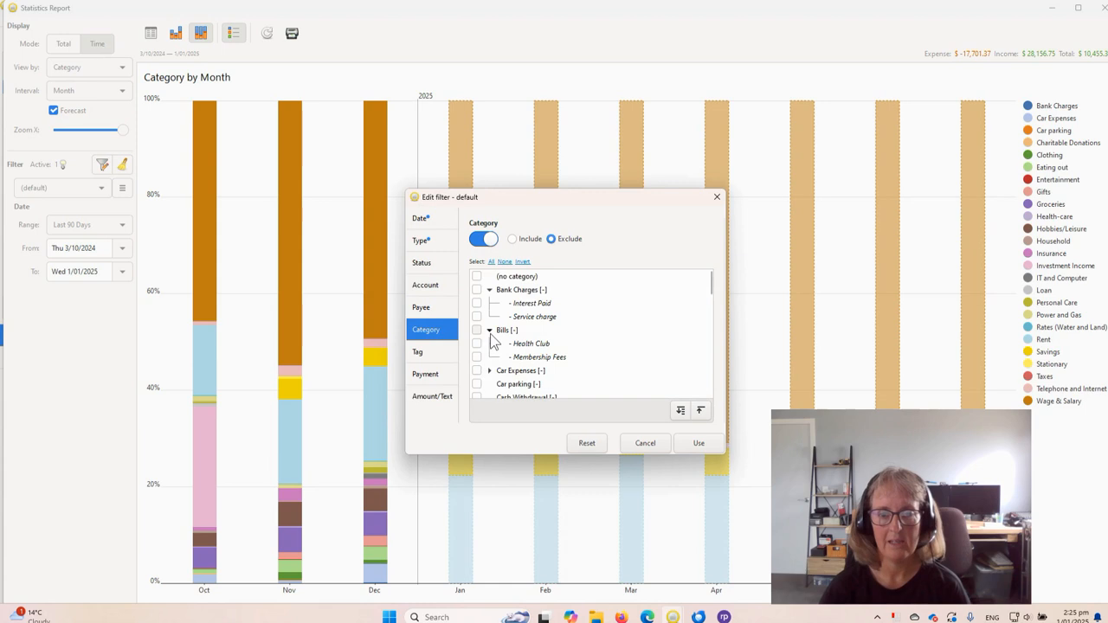
{"action": "left_click", "coordinate": [489, 331]}
{"action": "left_click", "coordinate": [490, 291]}
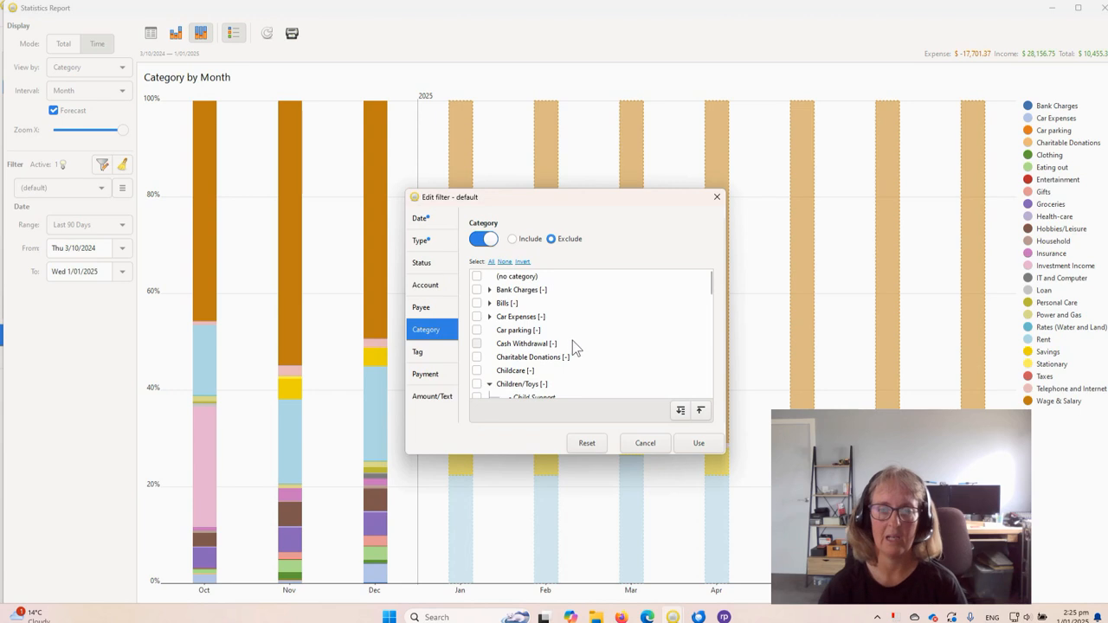
Select the Capital Gains category under Investment Income for exclusion from the report
{"action": "scroll", "coordinate": [573, 346], "scroll_direction": "down", "scroll_amount": 1}
{"action": "scroll", "coordinate": [574, 347], "scroll_direction": "down", "scroll_amount": 3}
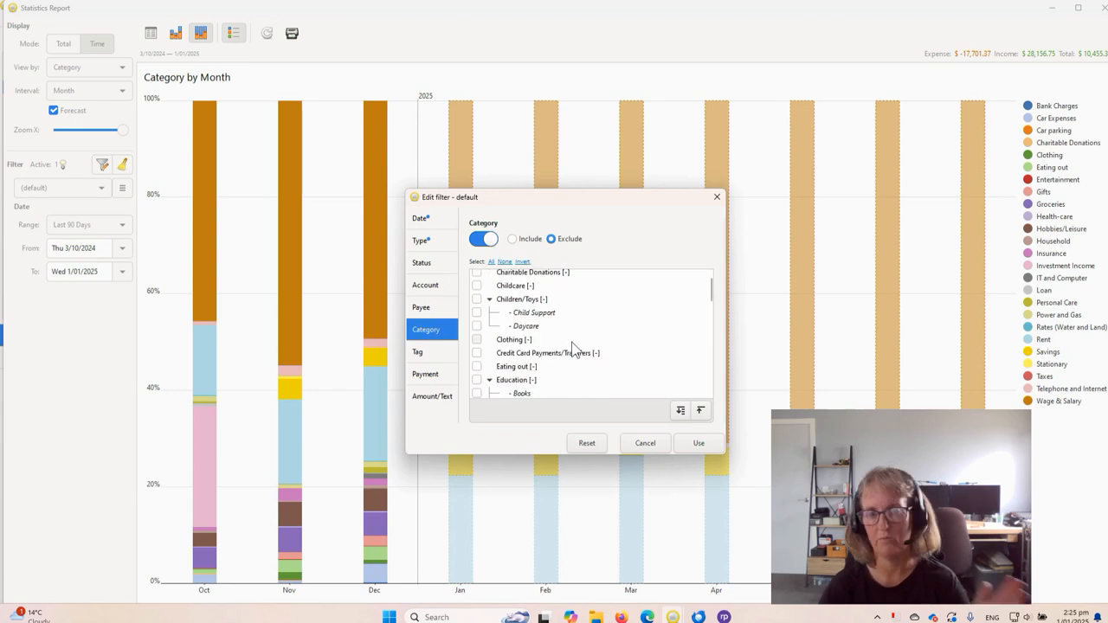
{"action": "scroll", "coordinate": [558, 355], "scroll_direction": "down", "scroll_amount": 10}
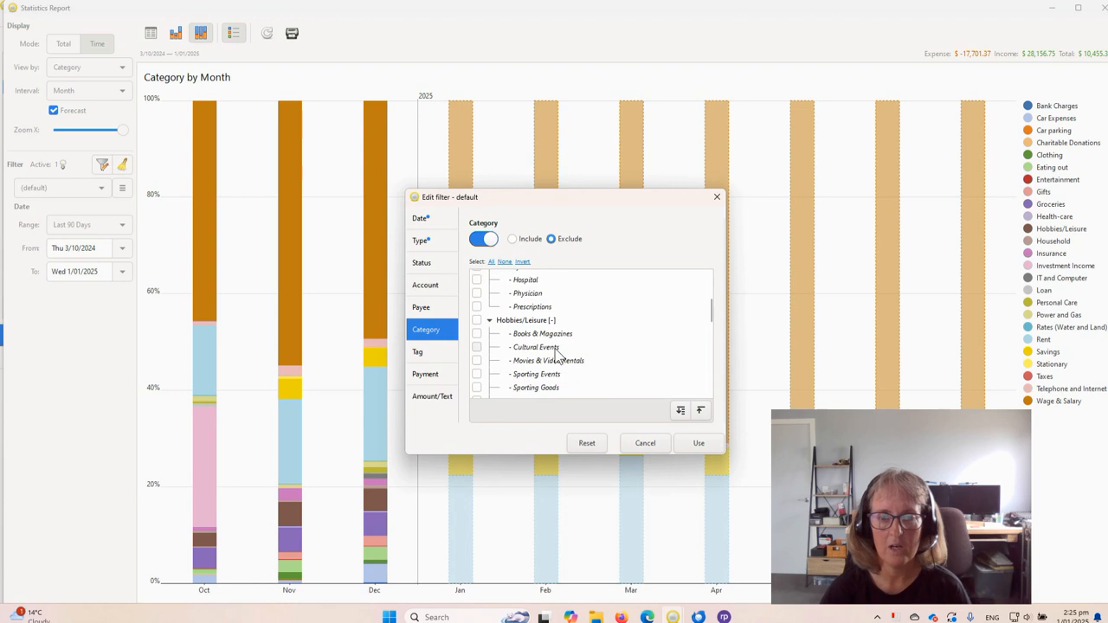
{"action": "scroll", "coordinate": [559, 355], "scroll_direction": "down", "scroll_amount": 4}
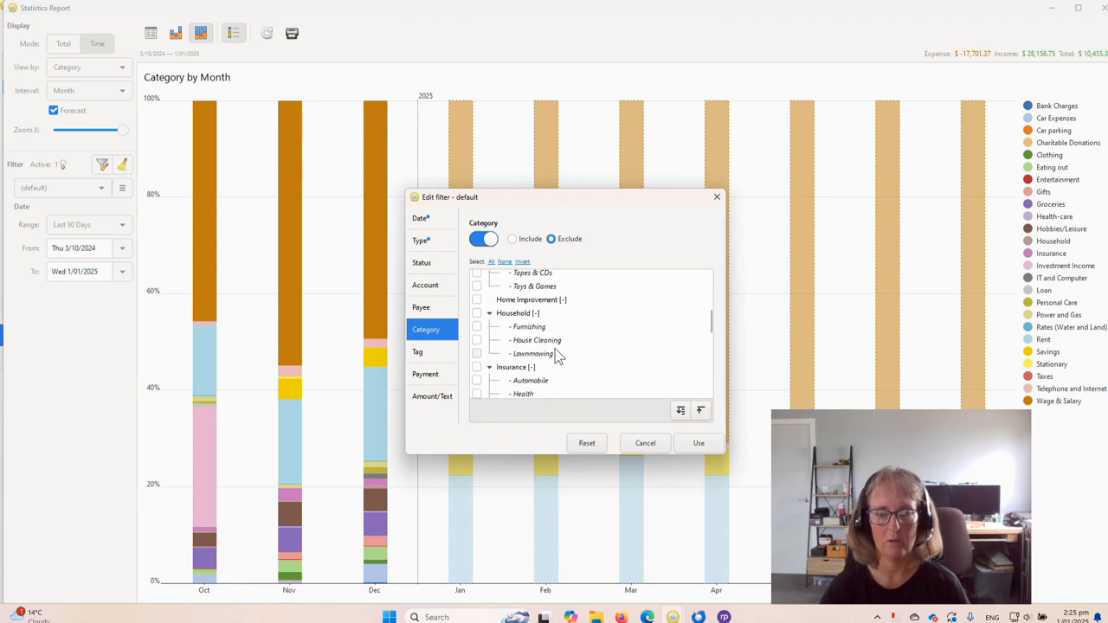
{"action": "scroll", "coordinate": [559, 355], "scroll_direction": "down", "scroll_amount": 6}
{"action": "scroll", "coordinate": [558, 355], "scroll_direction": "down", "scroll_amount": 6}
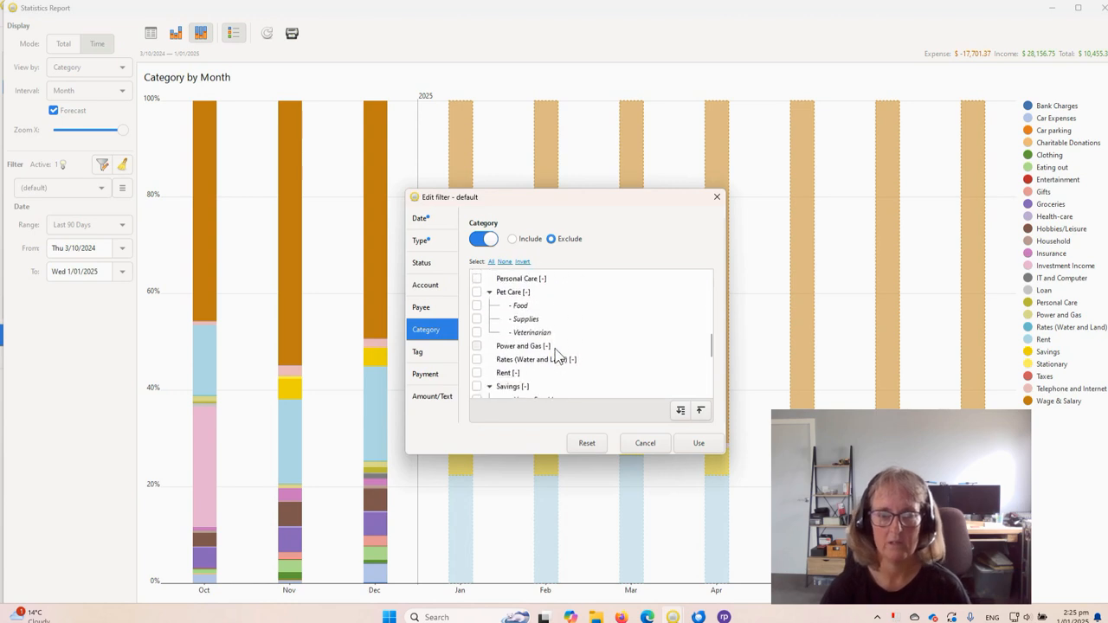
{"action": "scroll", "coordinate": [558, 355], "scroll_direction": "down", "scroll_amount": 5}
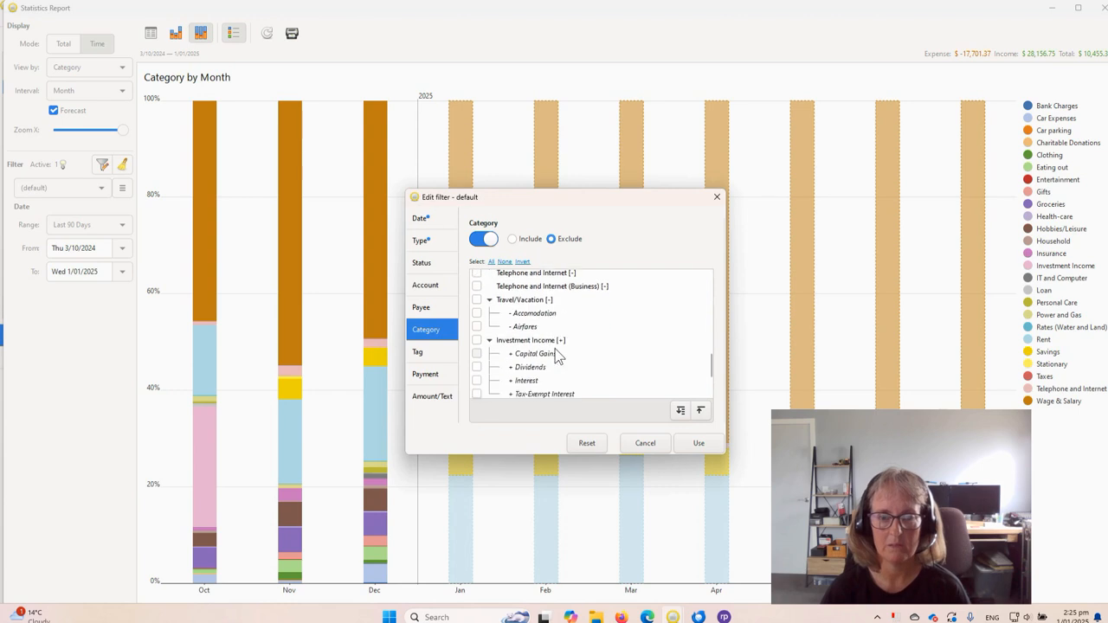
{"action": "scroll", "coordinate": [554, 368], "scroll_direction": "up", "scroll_amount": 1}
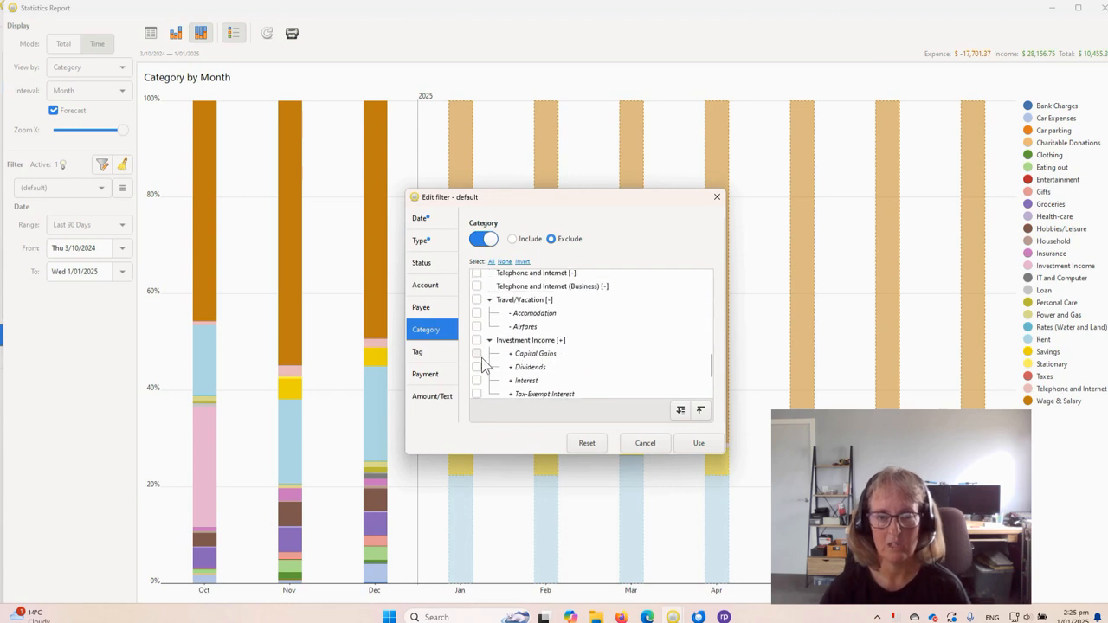
{"action": "left_click", "coordinate": [477, 354]}
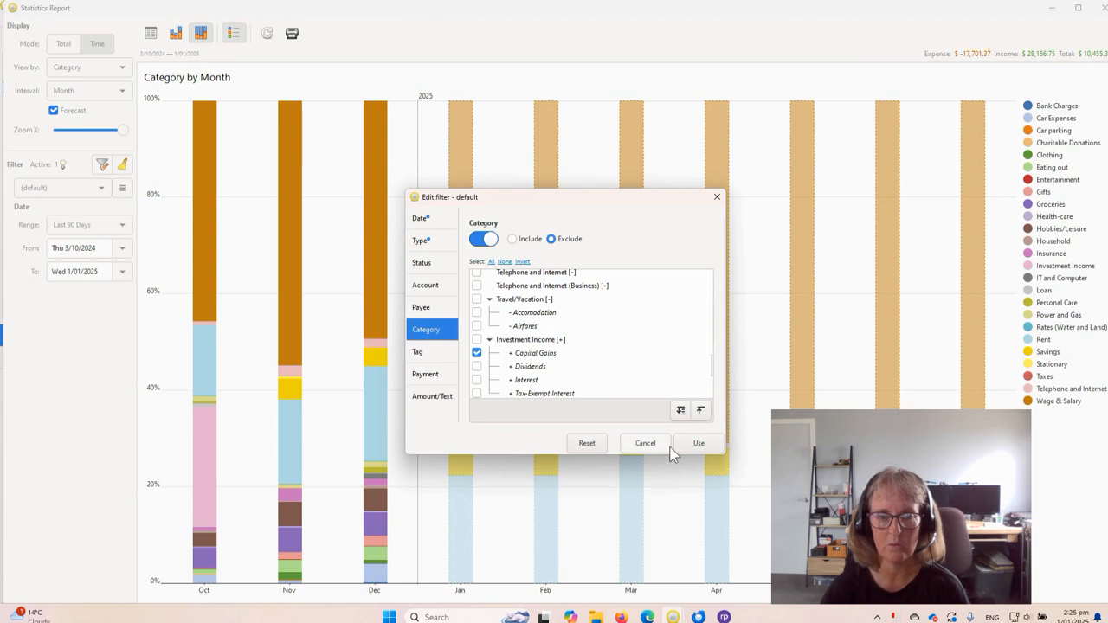
Apply the edited category filter and switch the statistics report to Total mode
{"action": "left_click", "coordinate": [695, 445]}
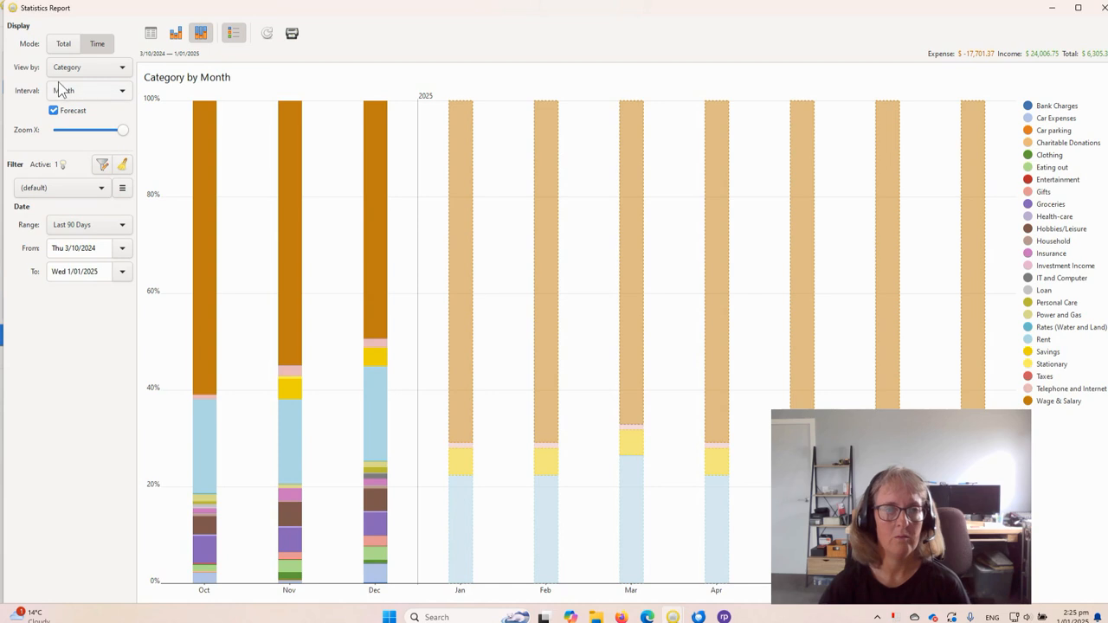
{"action": "left_click", "coordinate": [66, 48]}
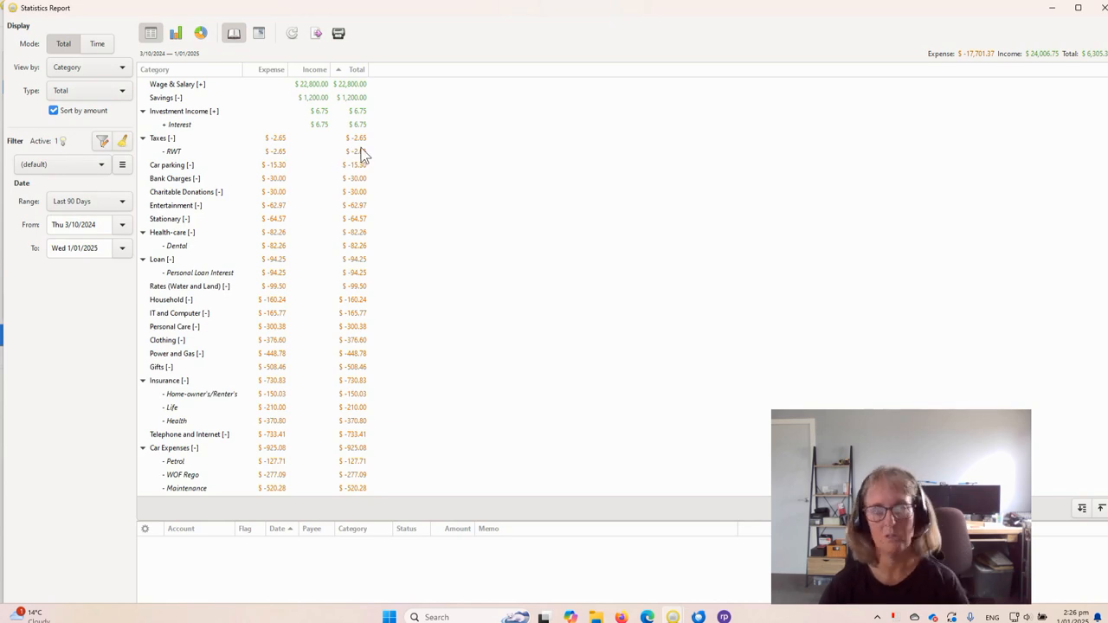
Set the report's date range to Last Month, Last 60 Days and finally Last 30 Days, and close the report
{"action": "left_click", "coordinate": [125, 203]}
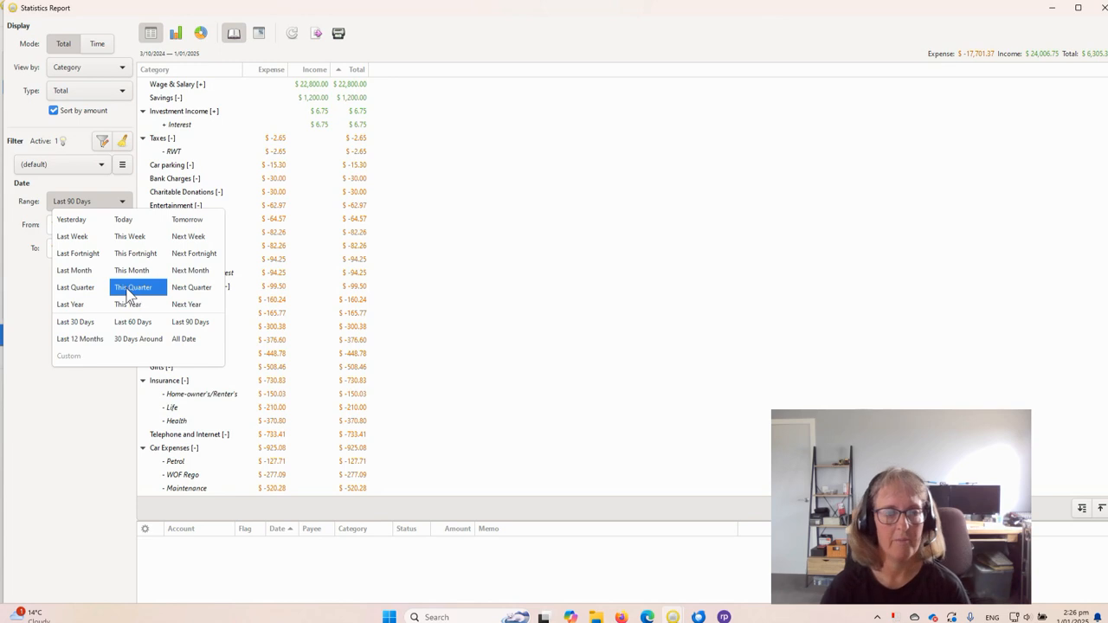
{"action": "left_click", "coordinate": [78, 272]}
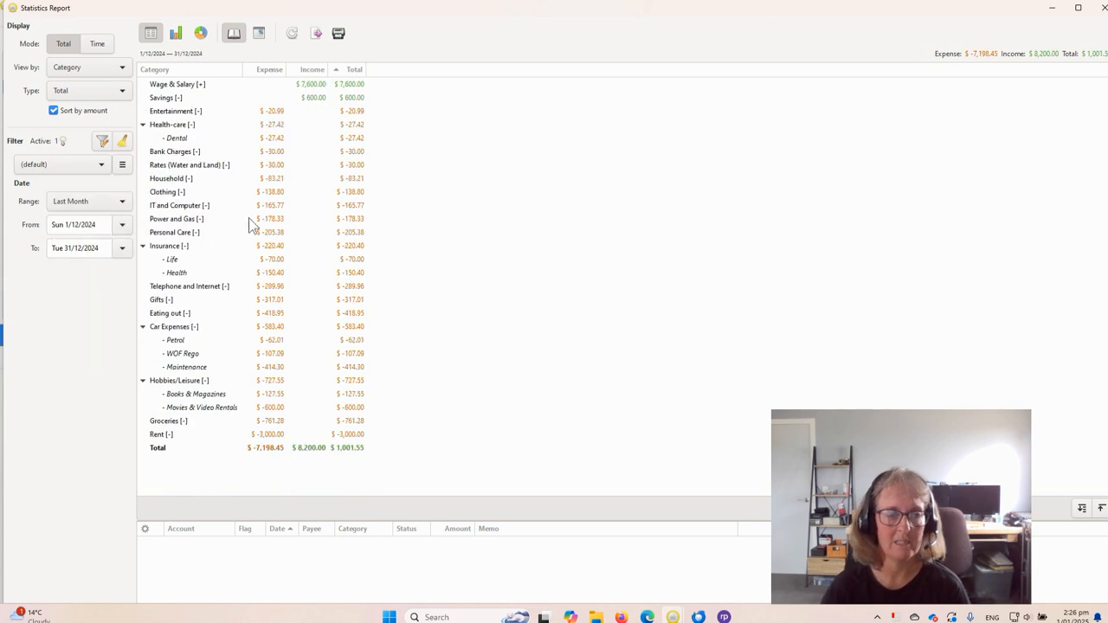
{"action": "left_click", "coordinate": [123, 204]}
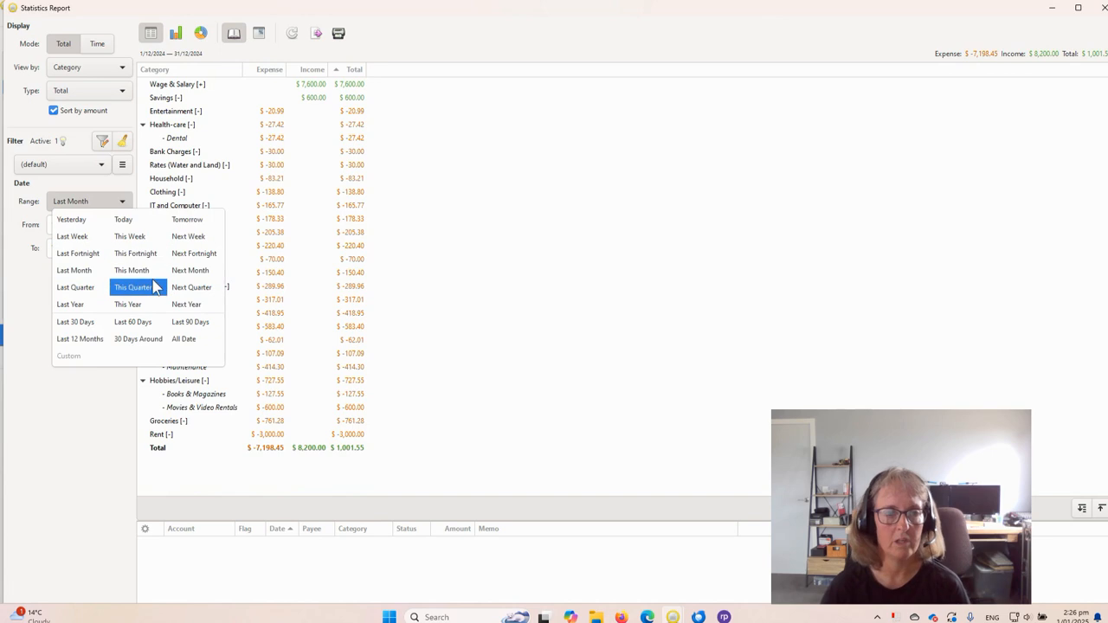
{"action": "left_click", "coordinate": [132, 321]}
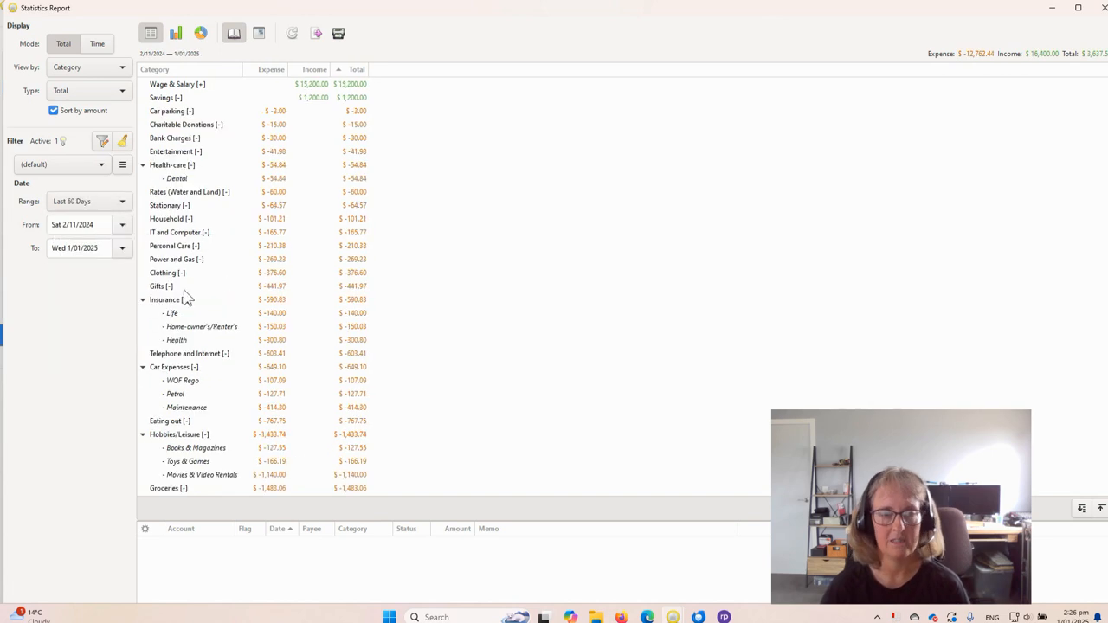
{"action": "left_click", "coordinate": [122, 202]}
{"action": "left_click", "coordinate": [83, 322]}
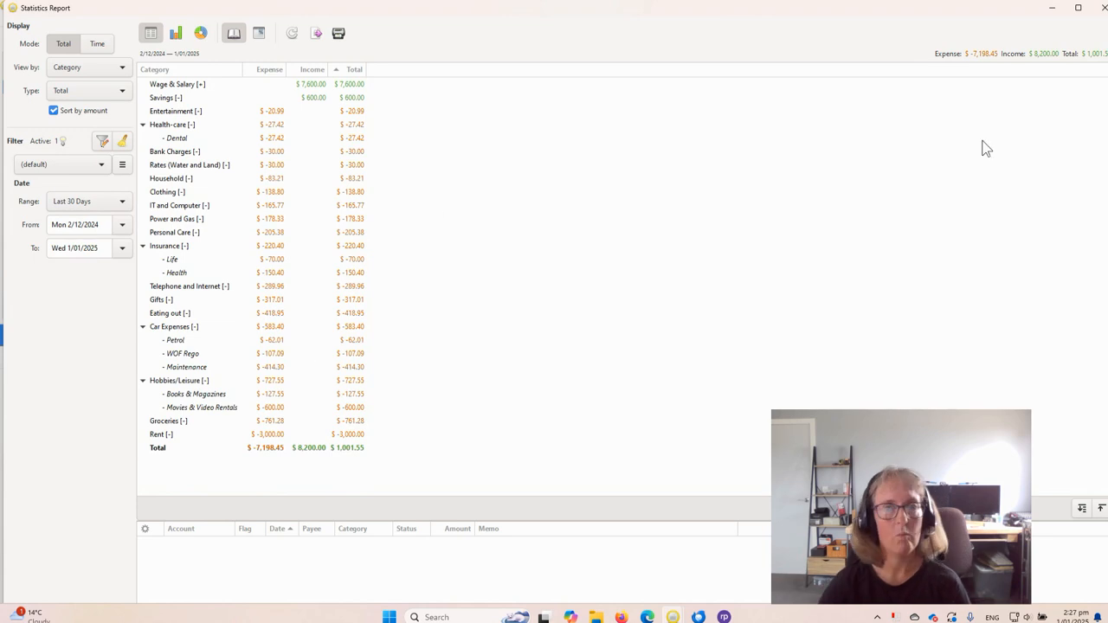
{"action": "left_click", "coordinate": [1103, 7]}
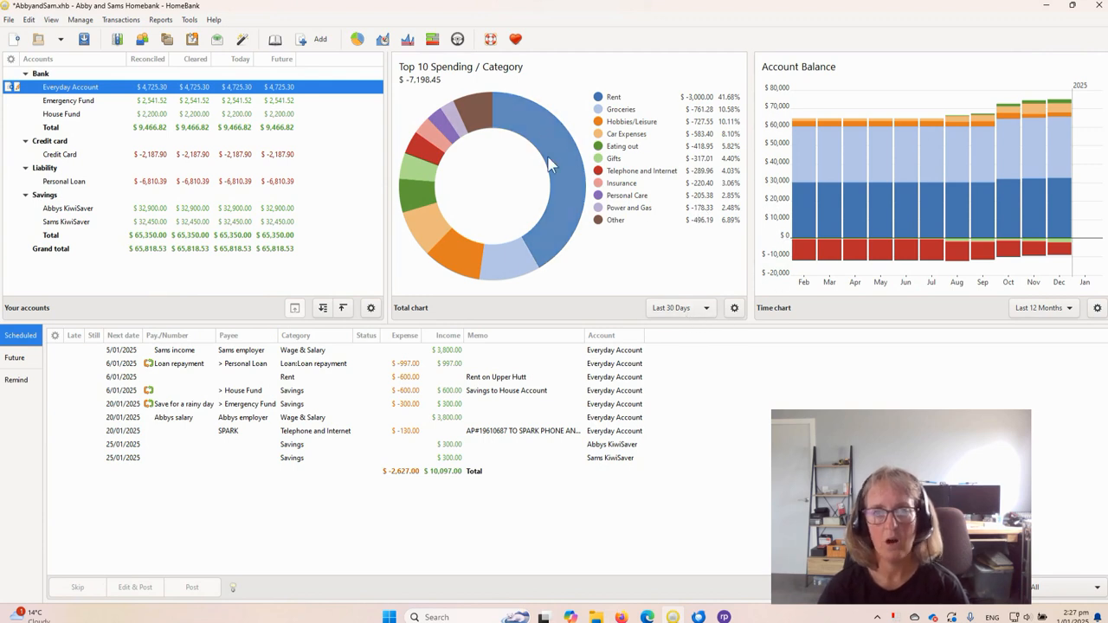
Show the Total chart's top spending by account, switch it to payee, and set its date range to Last 90 Days
{"action": "left_click", "coordinate": [734, 308]}
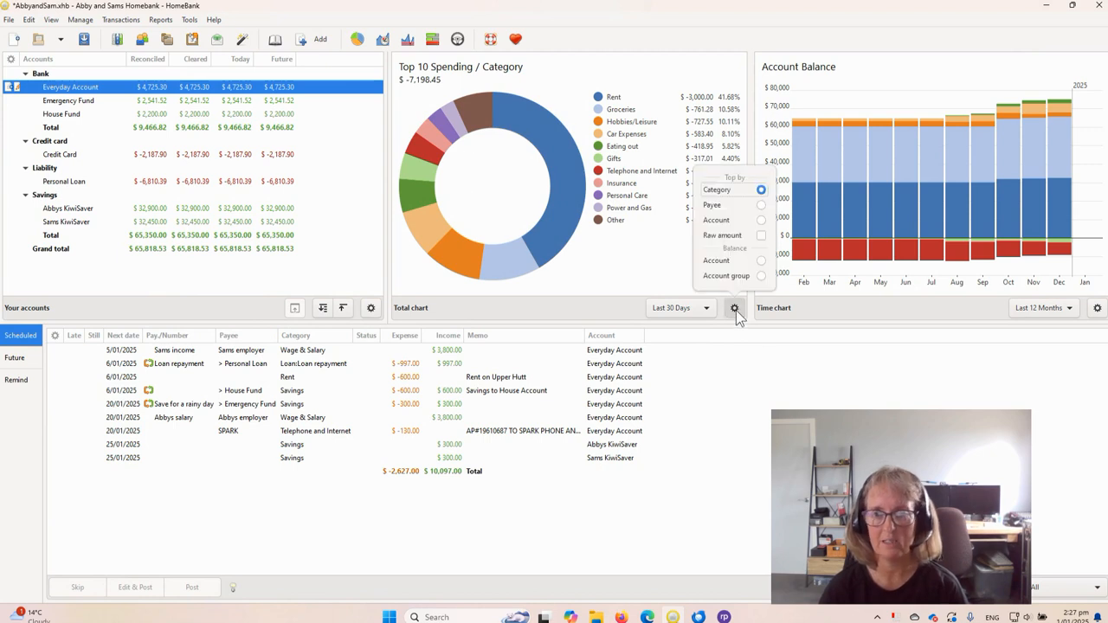
{"action": "left_click", "coordinate": [761, 222]}
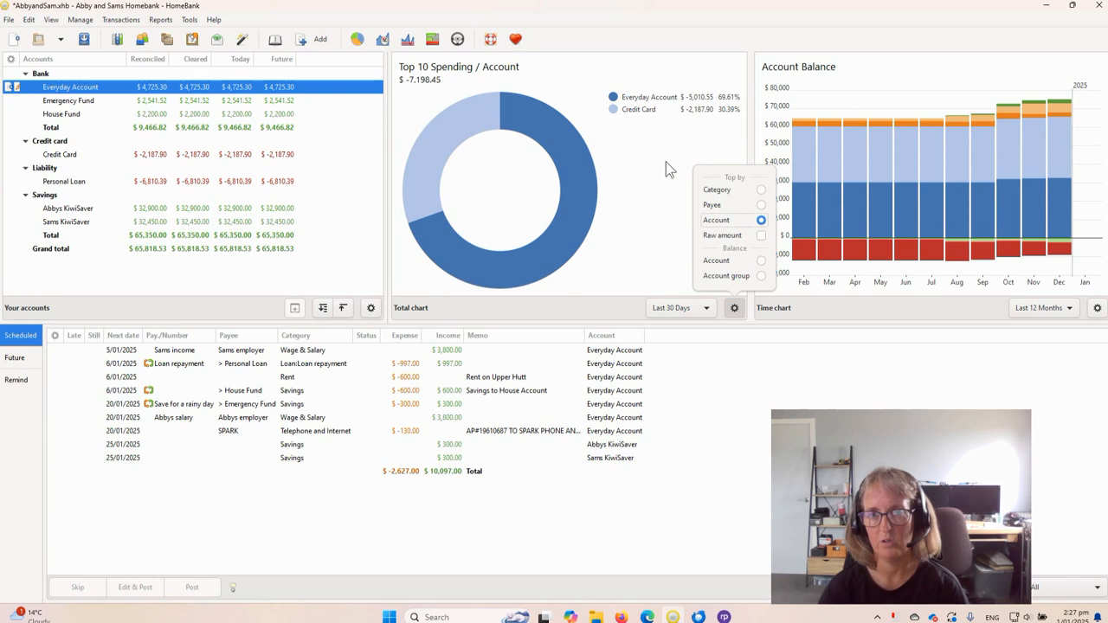
{"action": "left_click", "coordinate": [762, 206]}
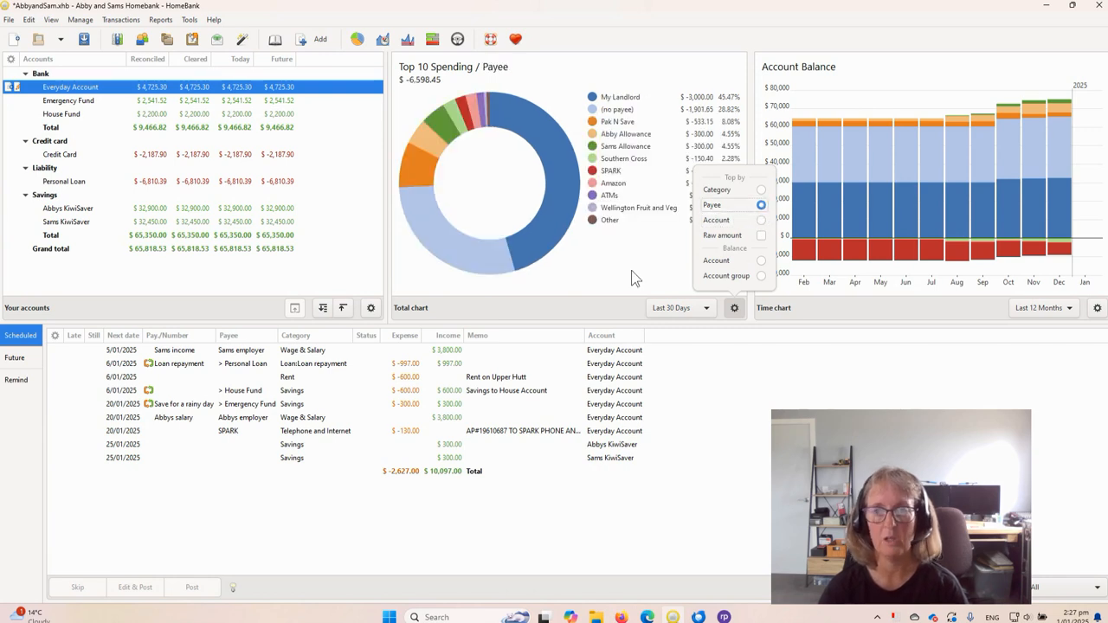
{"action": "left_click", "coordinate": [703, 309]}
{"action": "left_click", "coordinate": [705, 309]}
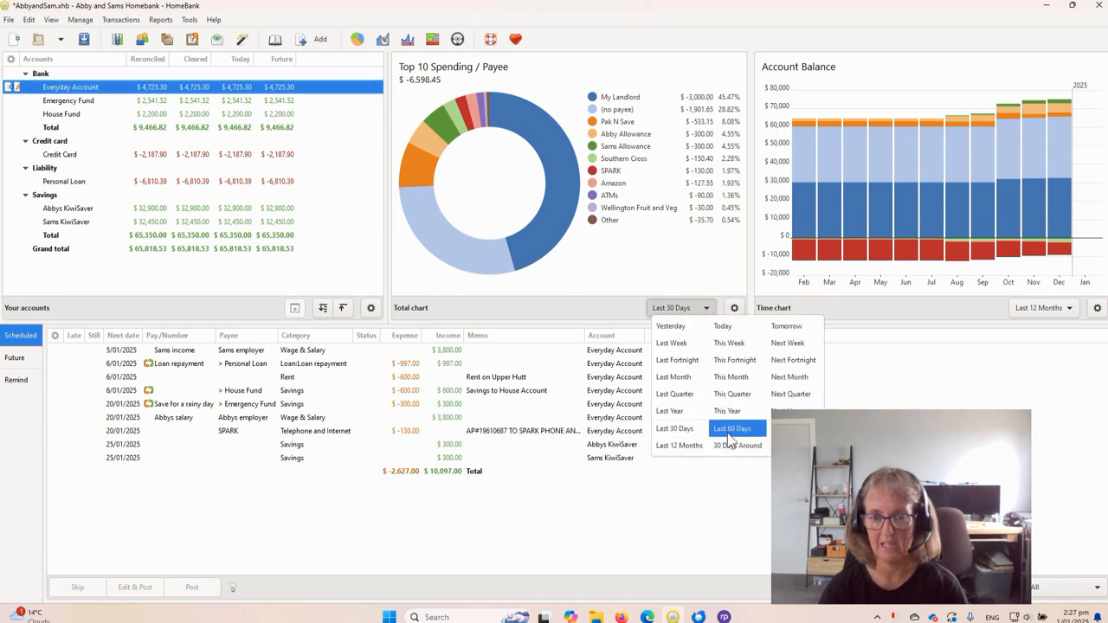
{"action": "left_click", "coordinate": [790, 428]}
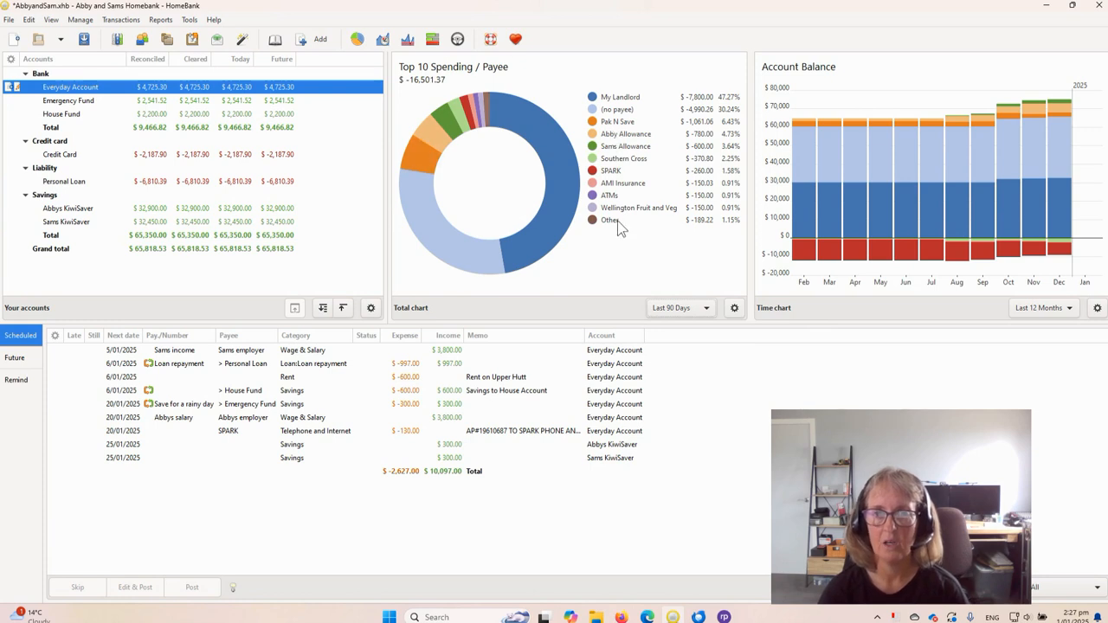
{"action": "mouse_move", "coordinate": [615, 221]}
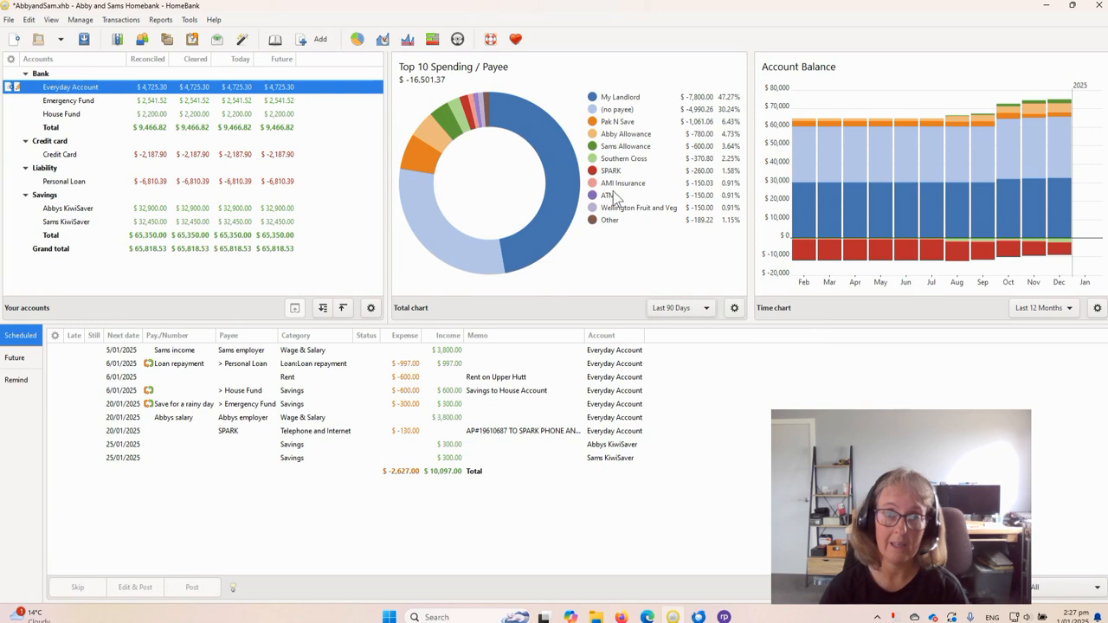
{"action": "mouse_move", "coordinate": [616, 173]}
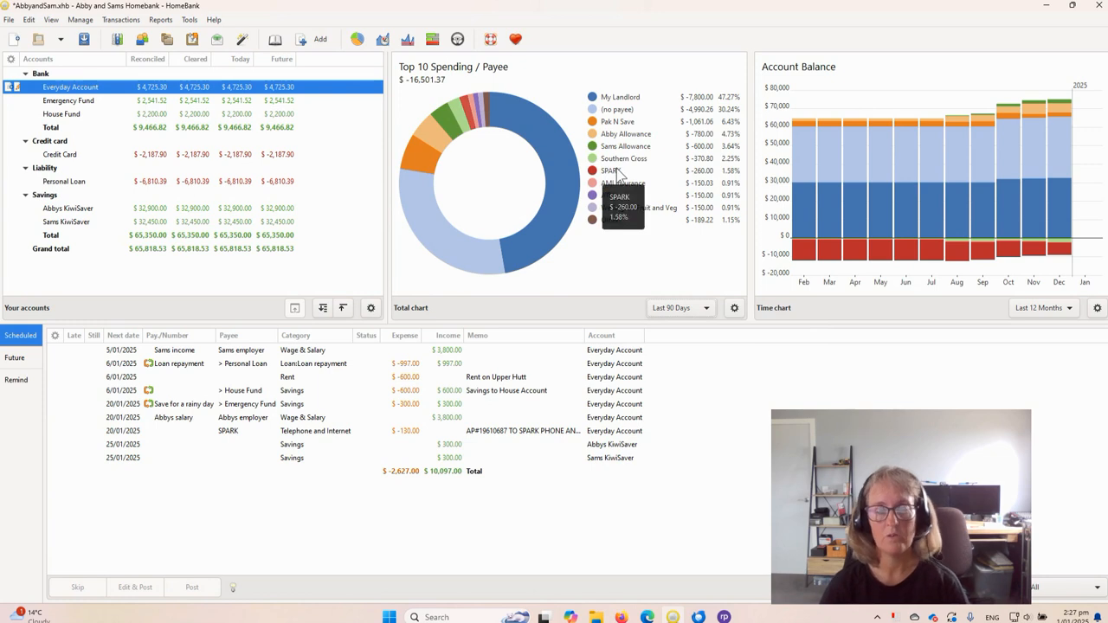
{"action": "mouse_move", "coordinate": [684, 191]}
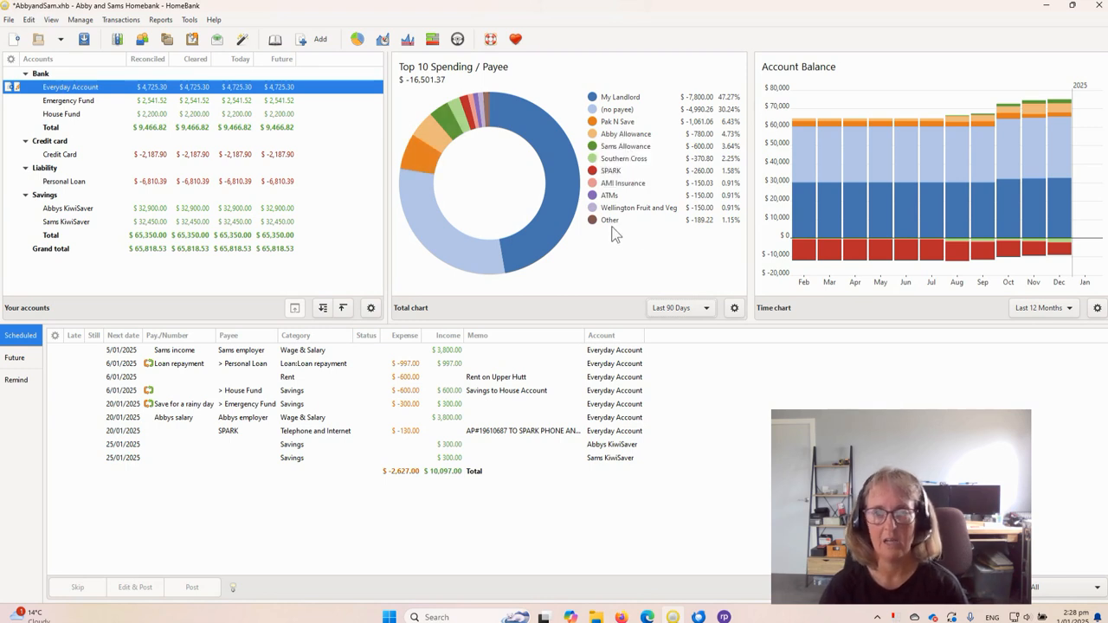
Switch the Total chart's top spending back to category and review it alongside the Account Balance chart
{"action": "left_click", "coordinate": [735, 308]}
{"action": "left_click", "coordinate": [760, 189]}
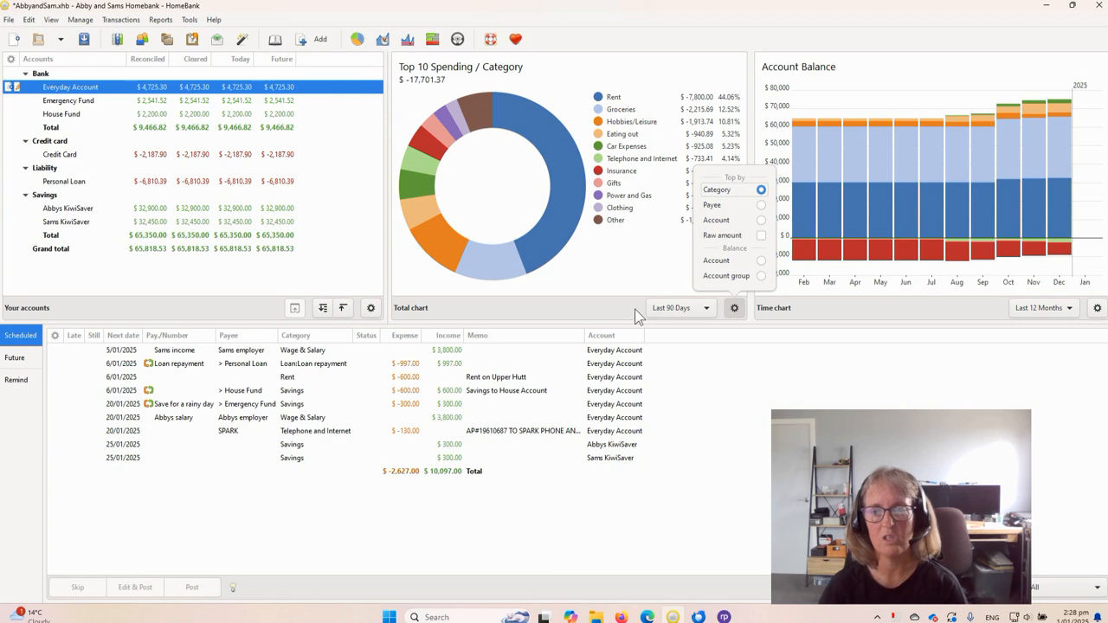
{"action": "left_click", "coordinate": [610, 311]}
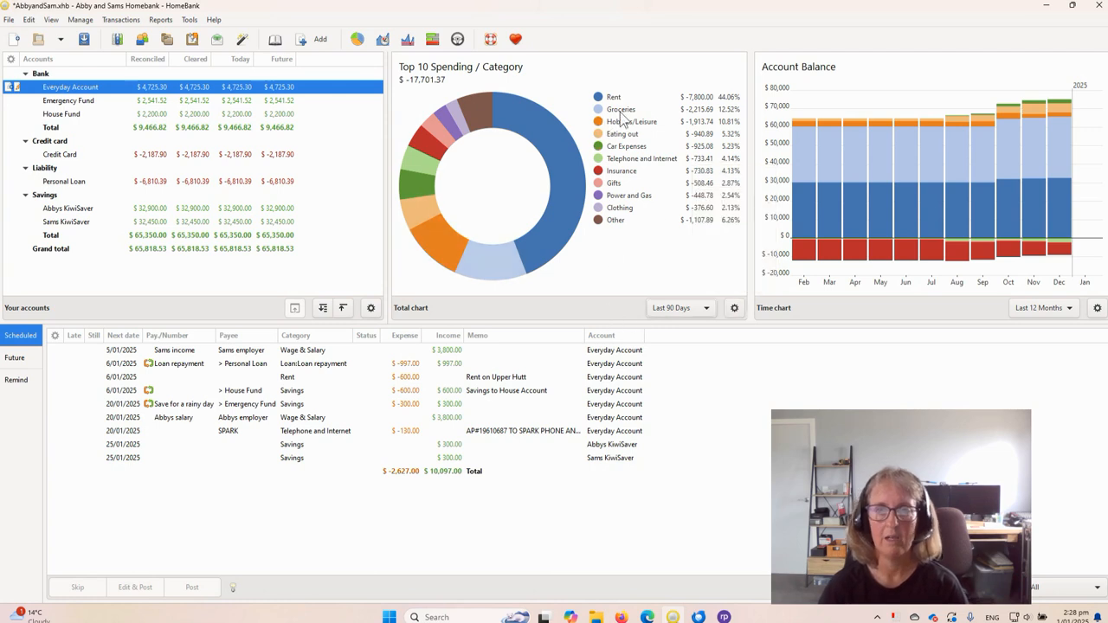
{"action": "left_click", "coordinate": [735, 309]}
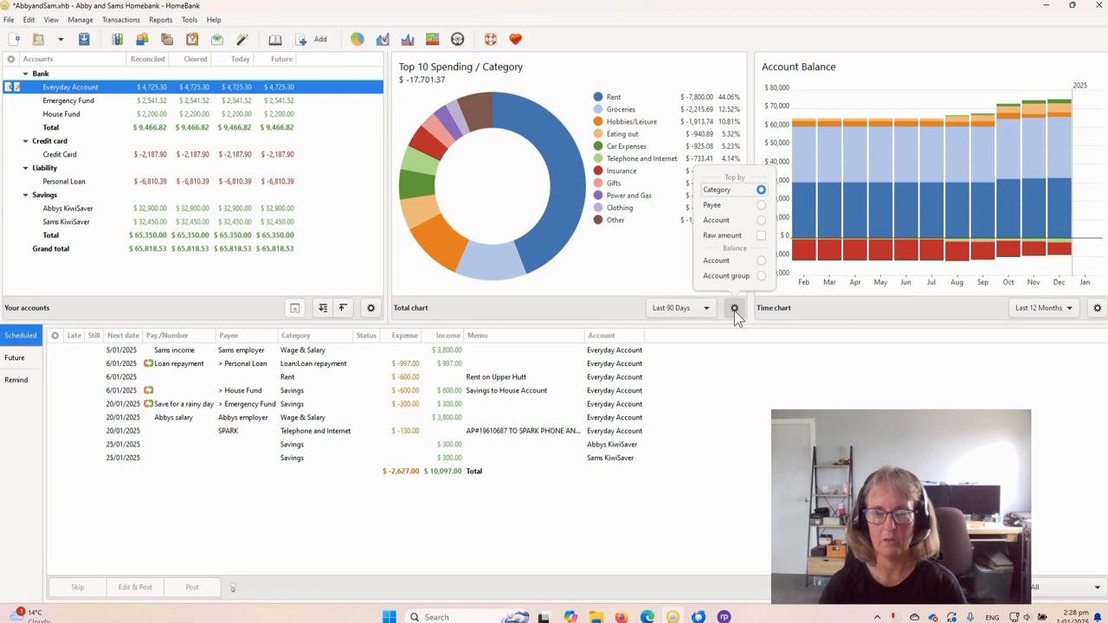
{"action": "left_click", "coordinate": [740, 310]}
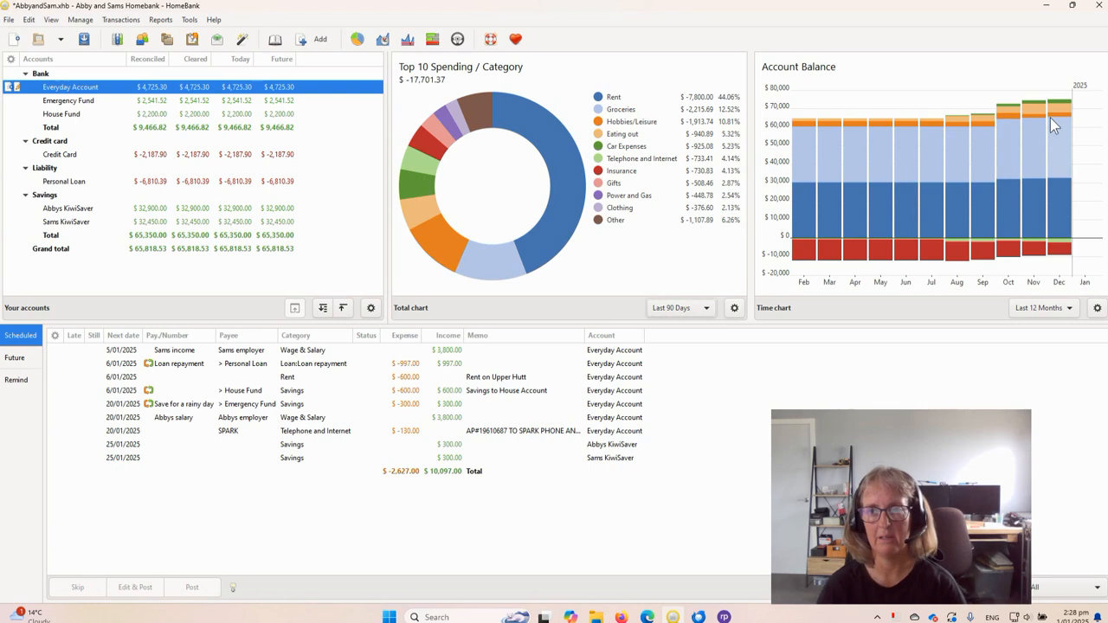
{"action": "mouse_move", "coordinate": [804, 258]}
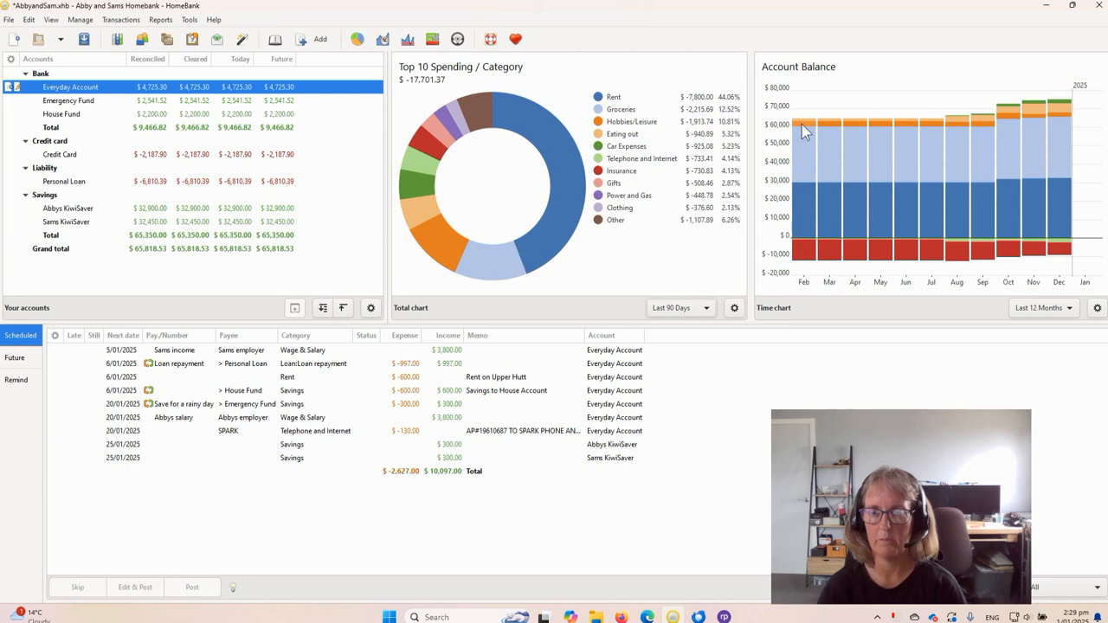
{"action": "mouse_move", "coordinate": [801, 123]}
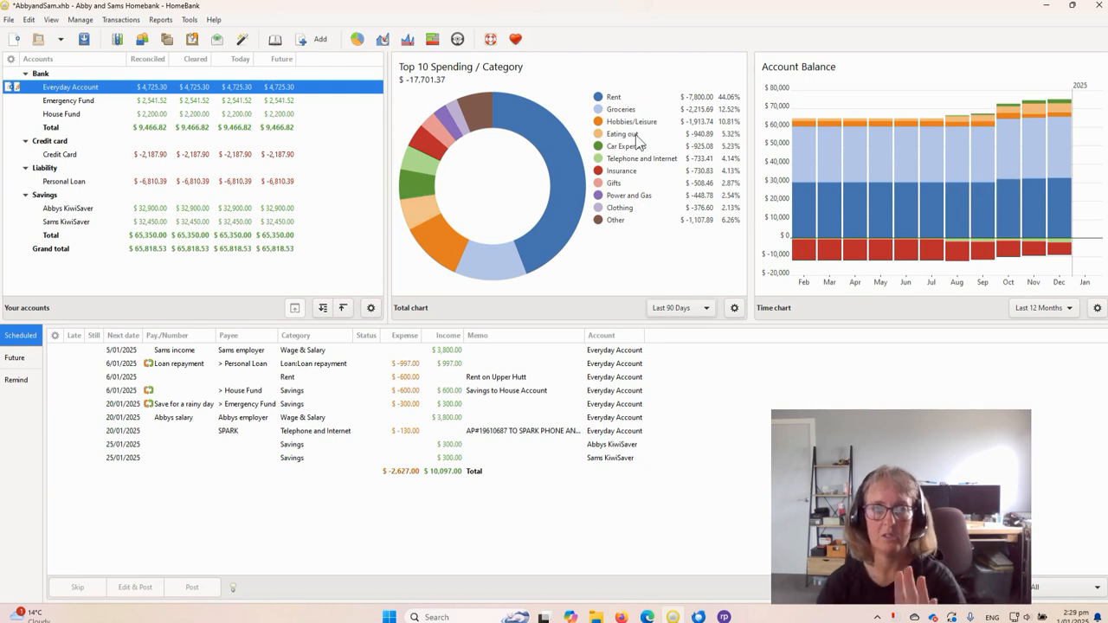
{"action": "mouse_move", "coordinate": [642, 138]}
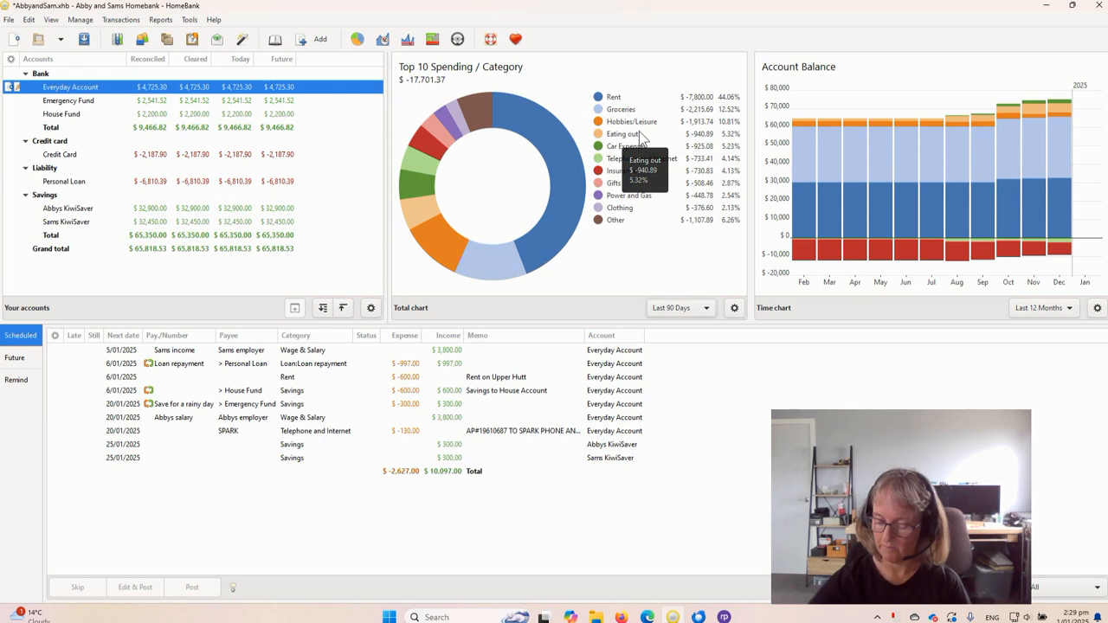
Look over the help options, review What's New in 5.8 in the user manual in Edge, and return to HomeBank
{"action": "left_click", "coordinate": [215, 20]}
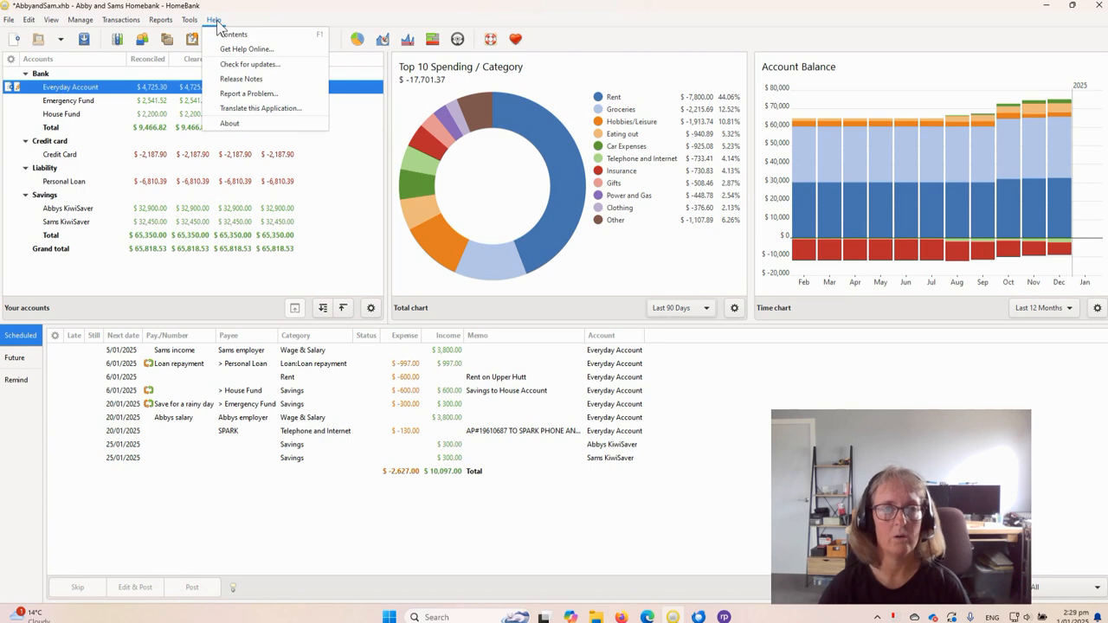
{"action": "mouse_move", "coordinate": [8, 20]}
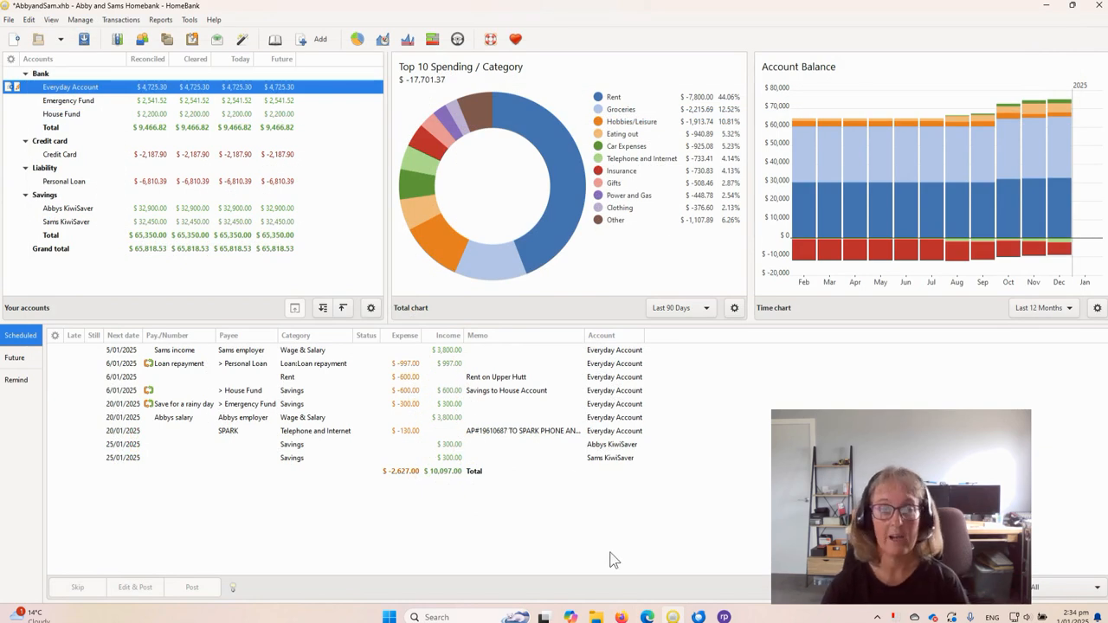
{"action": "left_click", "coordinate": [648, 617]}
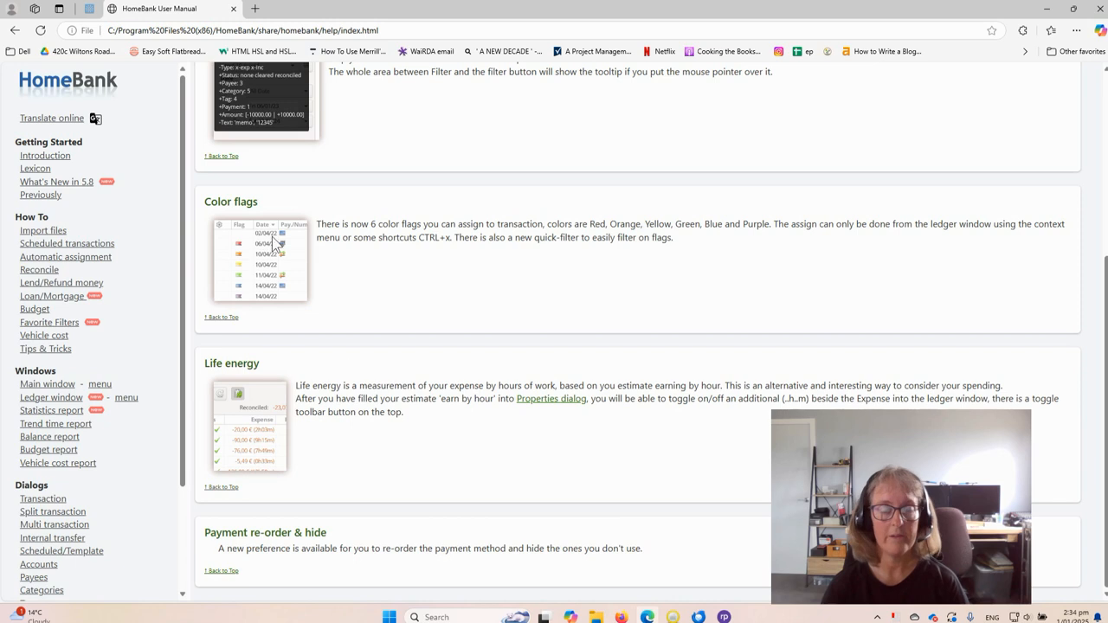
{"action": "left_click", "coordinate": [49, 185]}
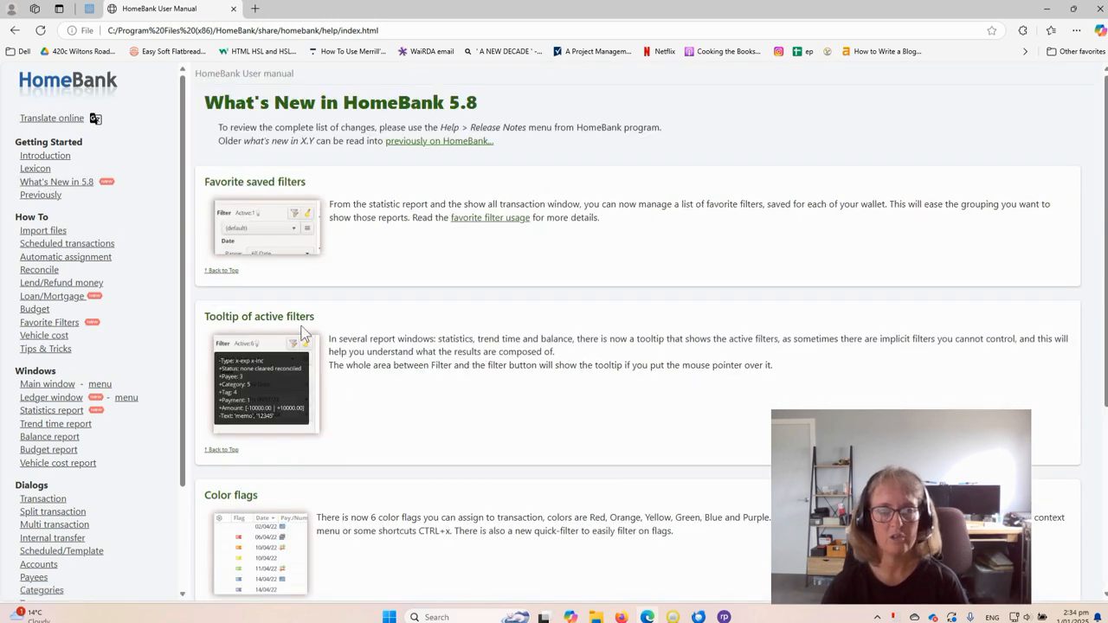
{"action": "scroll", "coordinate": [327, 329], "scroll_direction": "down", "scroll_amount": 3}
{"action": "scroll", "coordinate": [360, 390], "scroll_direction": "up", "scroll_amount": 1}
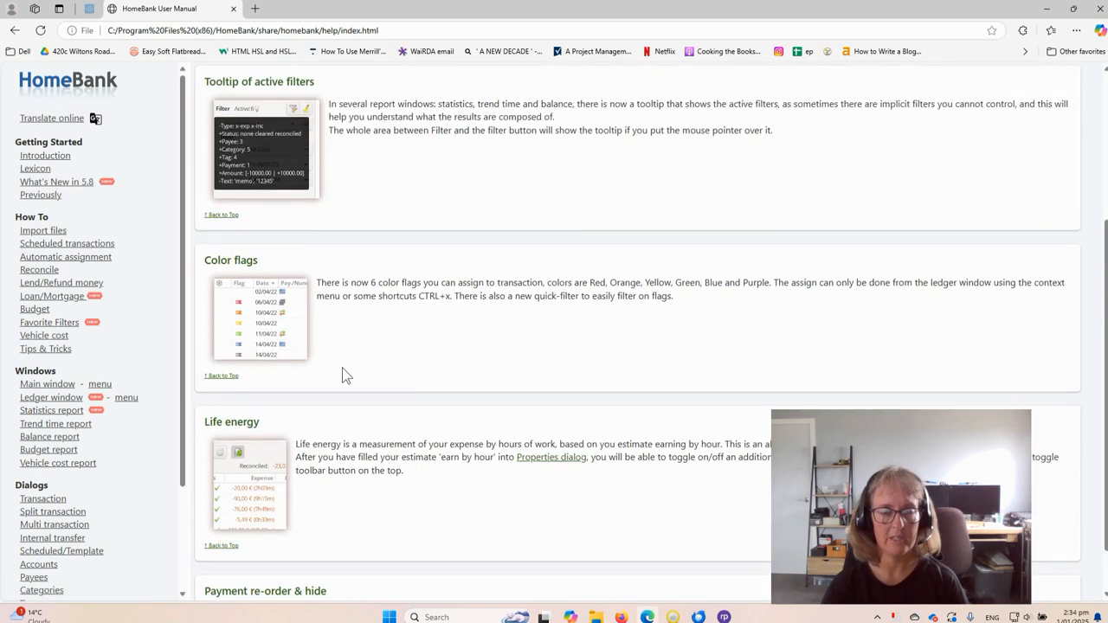
{"action": "key", "text": "alt+Tab"}
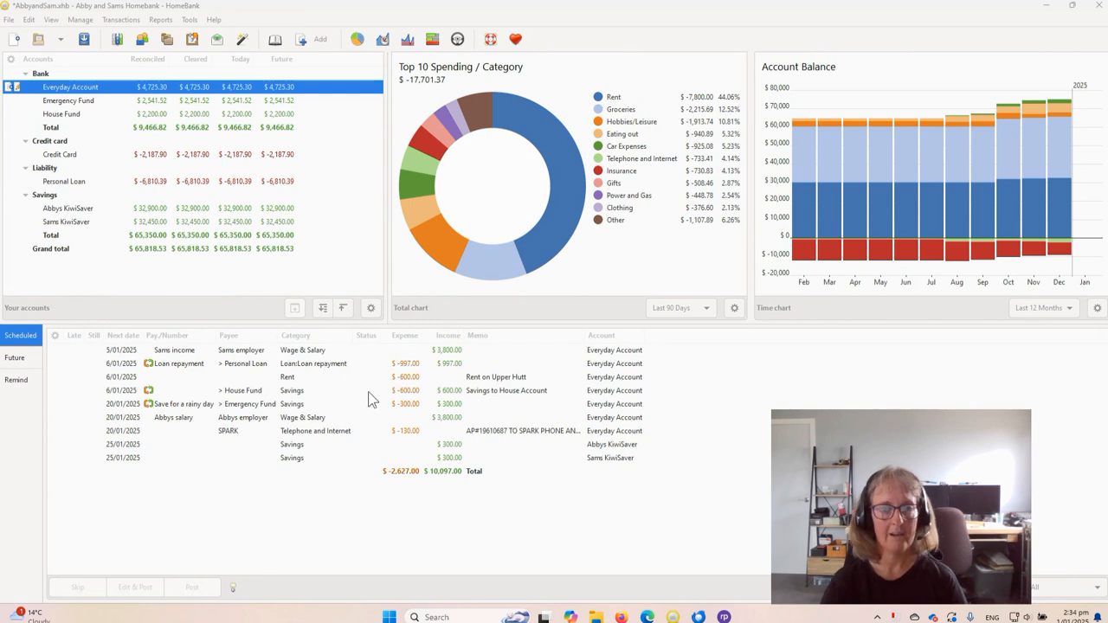